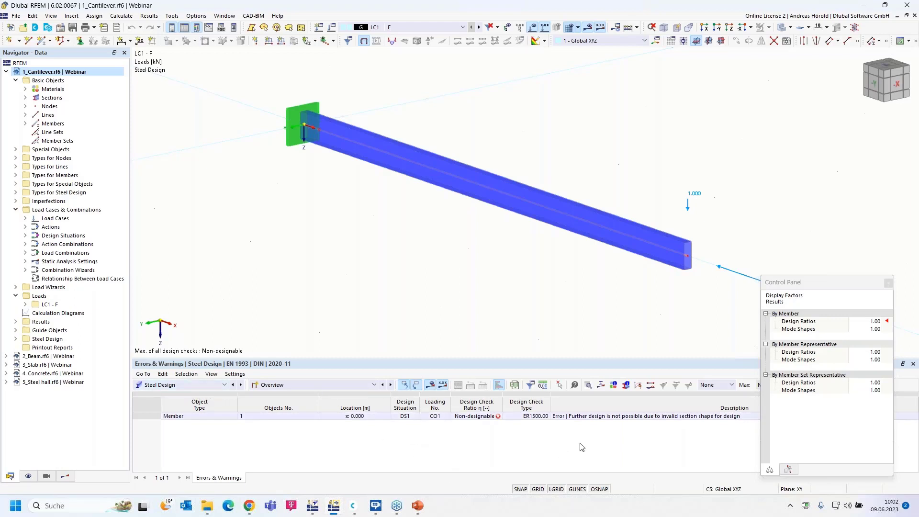
- Move the Control Panel clear of the Errors & Warnings table and inspect the cantilever member's properties and cross-section
left_click(844, 282)
left_click_drag(844, 282, 854, 133)
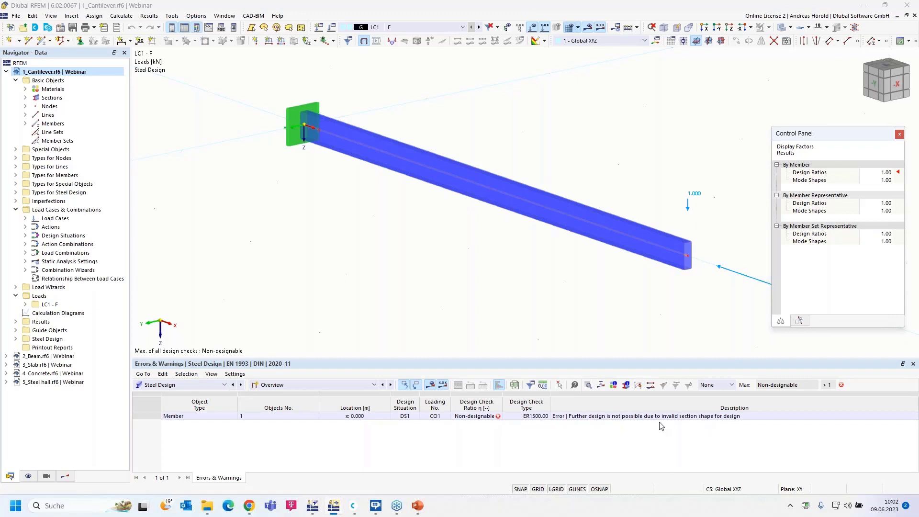
double_click(549, 210)
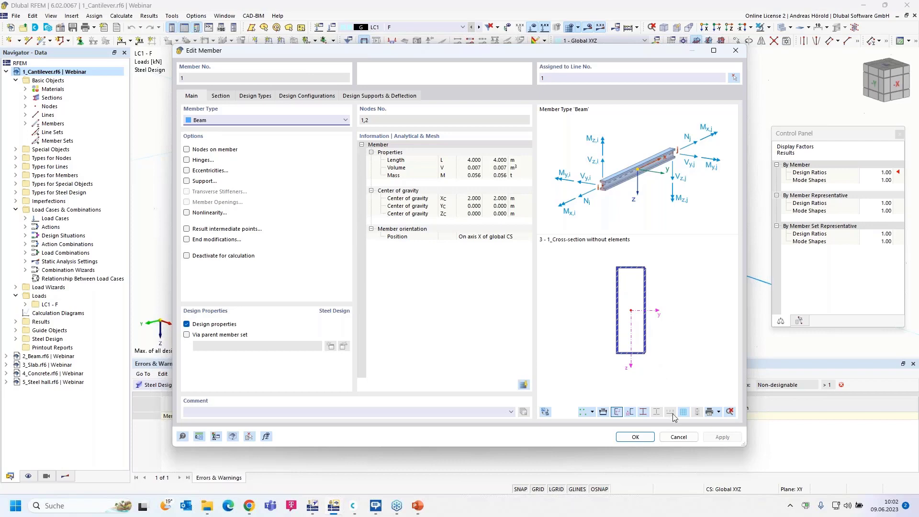
left_click(677, 437)
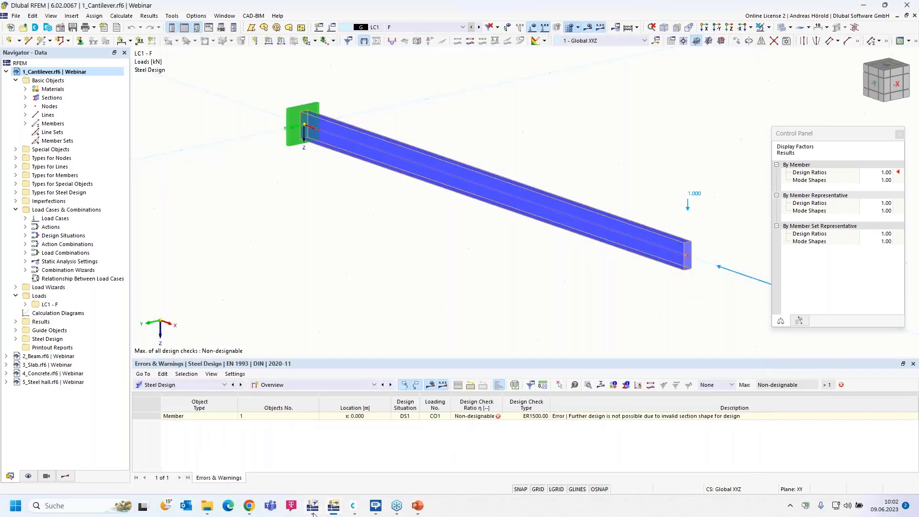
- Switch to RSECTION and examine the upper corner and overall outline of the rectangular hollow section
left_click(315, 509)
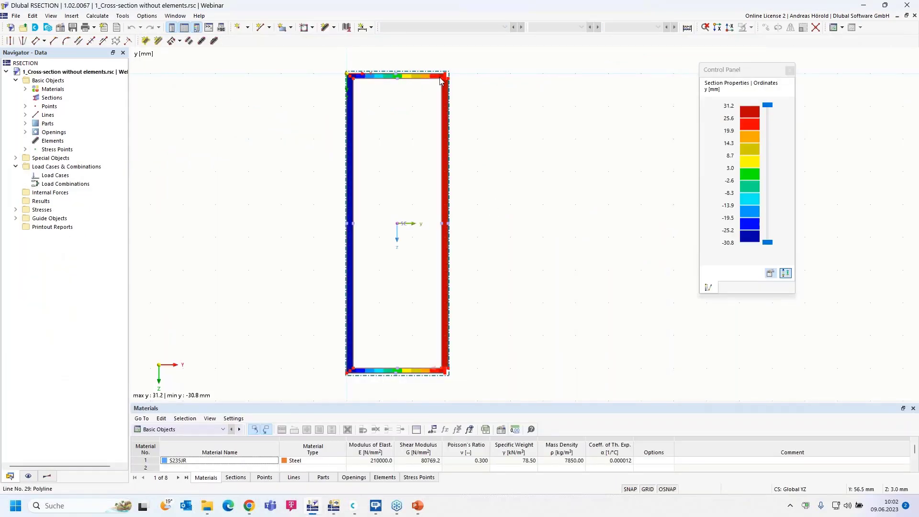
scroll(443, 83, "up", 5)
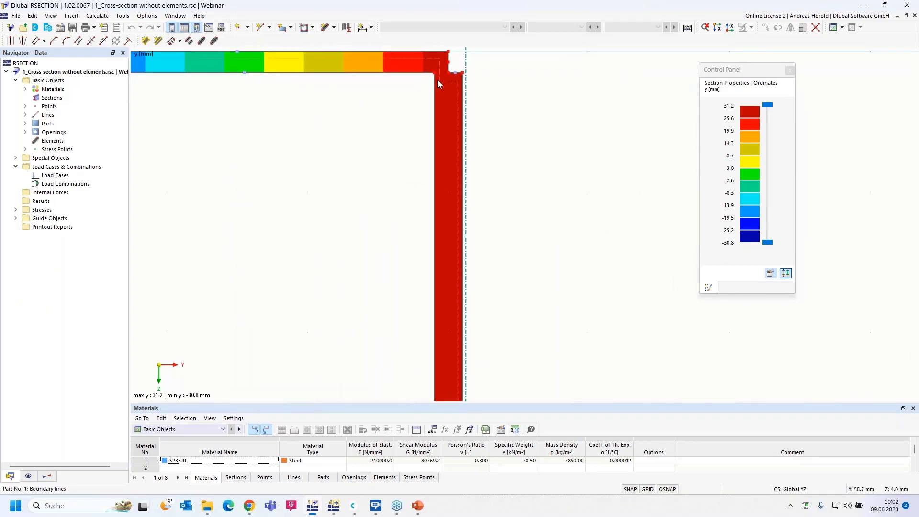
scroll(391, 238, "down", 3)
scroll(354, 218, "down", 3)
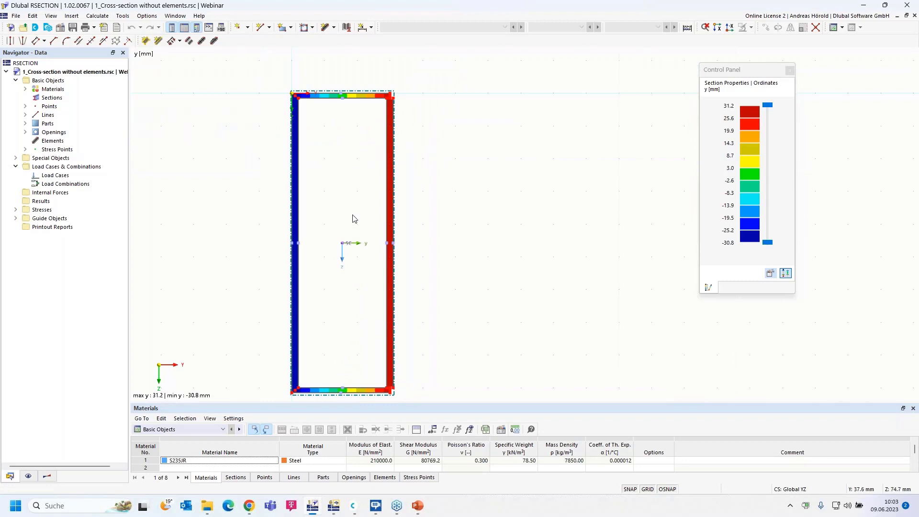
middle_click_drag(328, 163, 322, 132)
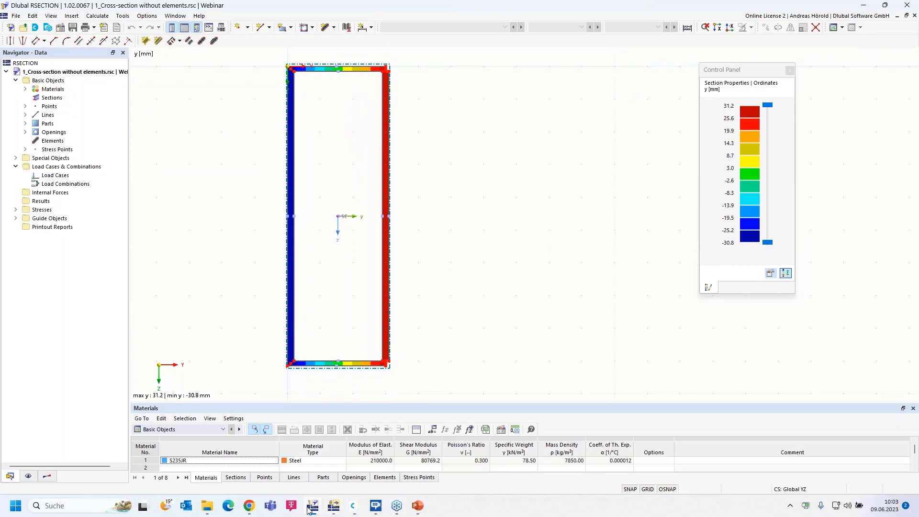
mouse_move(312, 506)
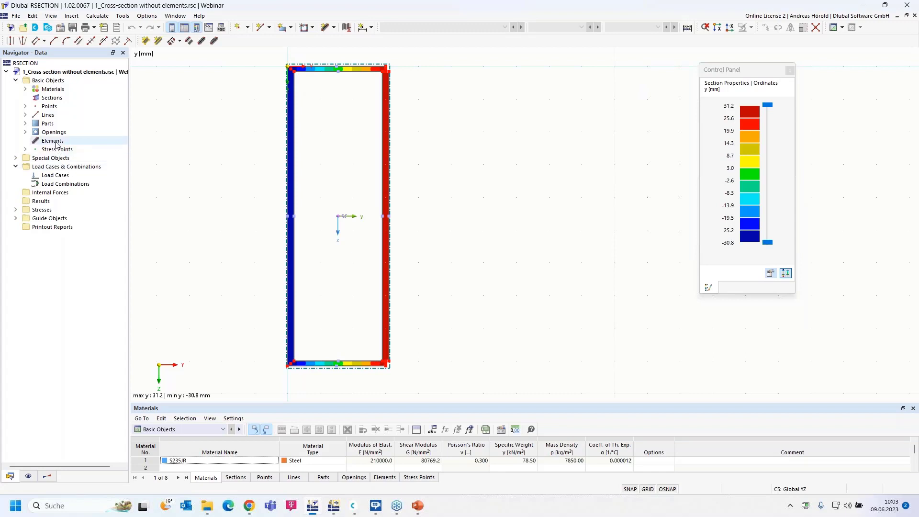
- Draw a 3 mm thick single-line element along the top flange from Y 60.0, Z 1.5 to Y 2.0, Z 1.5 mm
left_click(336, 28)
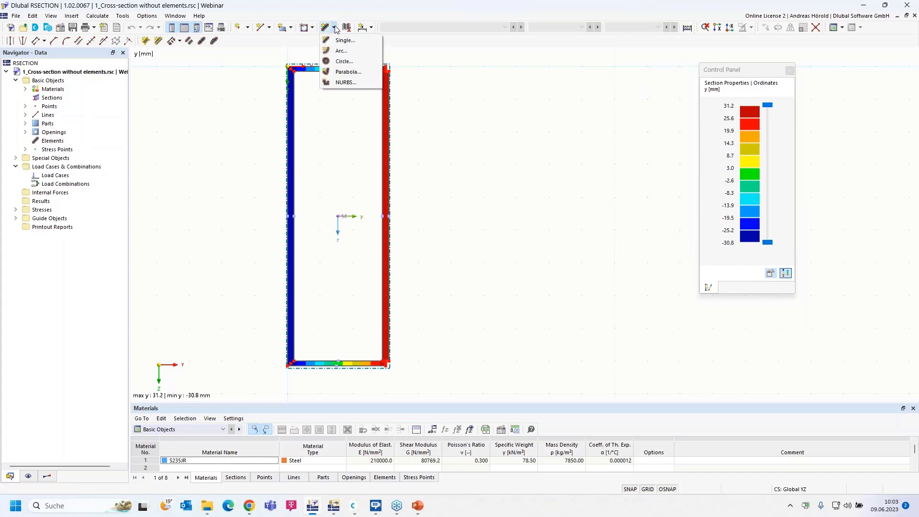
left_click(346, 41)
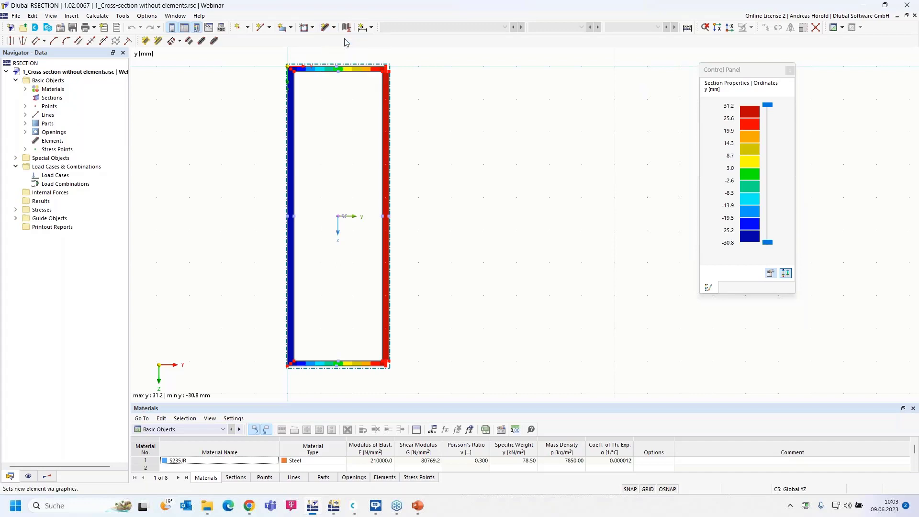
scroll(333, 94, "up", 1)
scroll(334, 95, "up", 3)
middle_click_drag(332, 91, 439, 221)
scroll(404, 211, "up", 1)
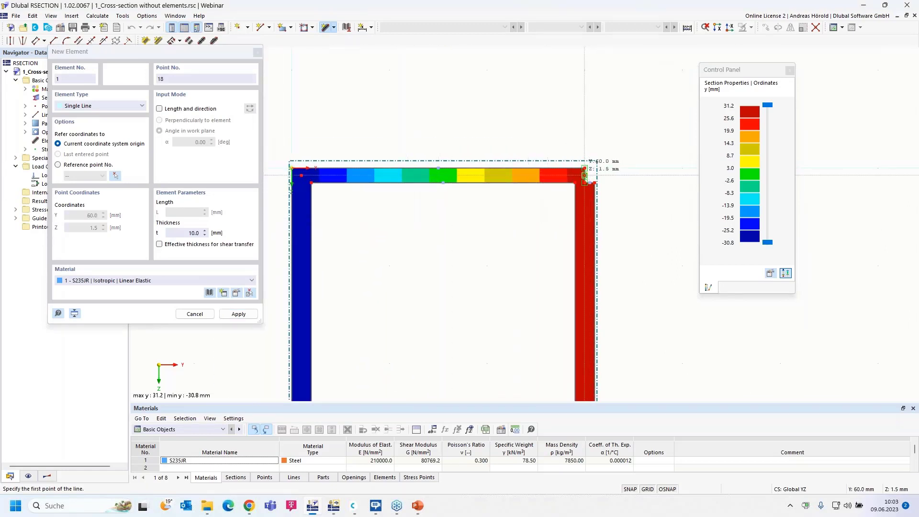
left_click(590, 177)
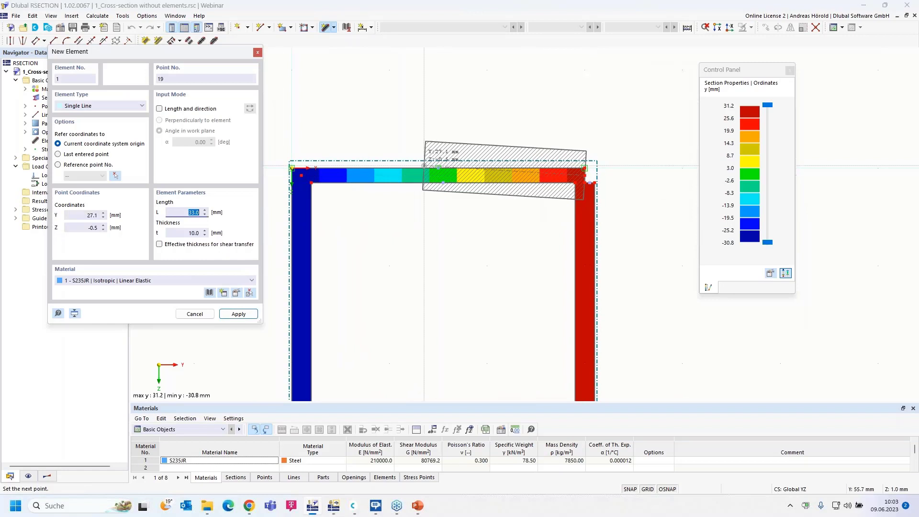
left_click(190, 232)
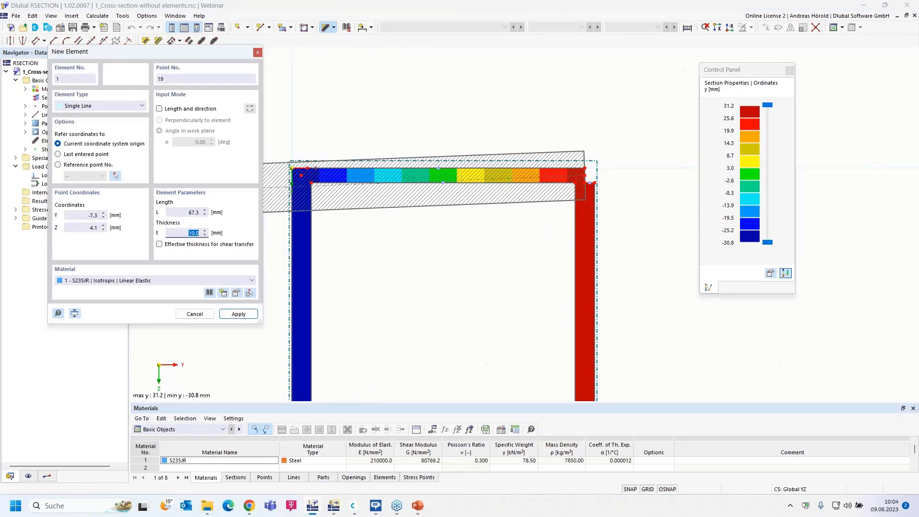
type("3")
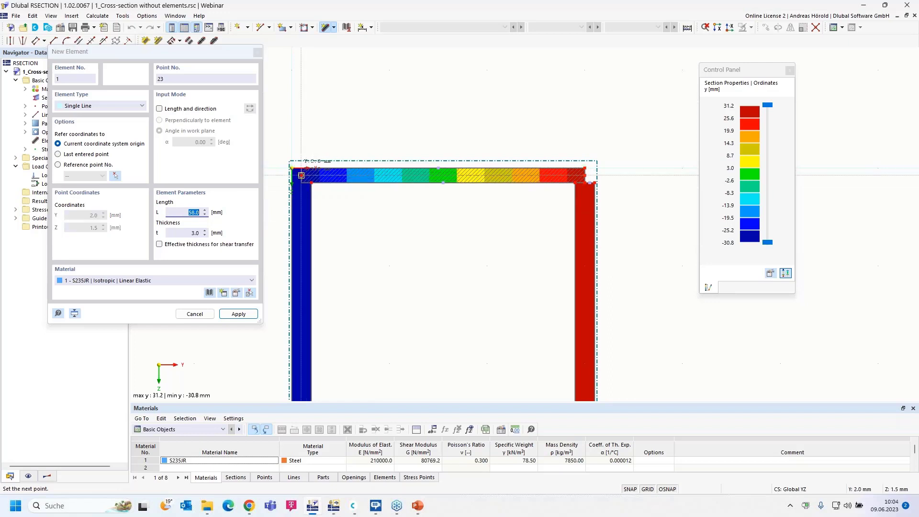
left_click(301, 175)
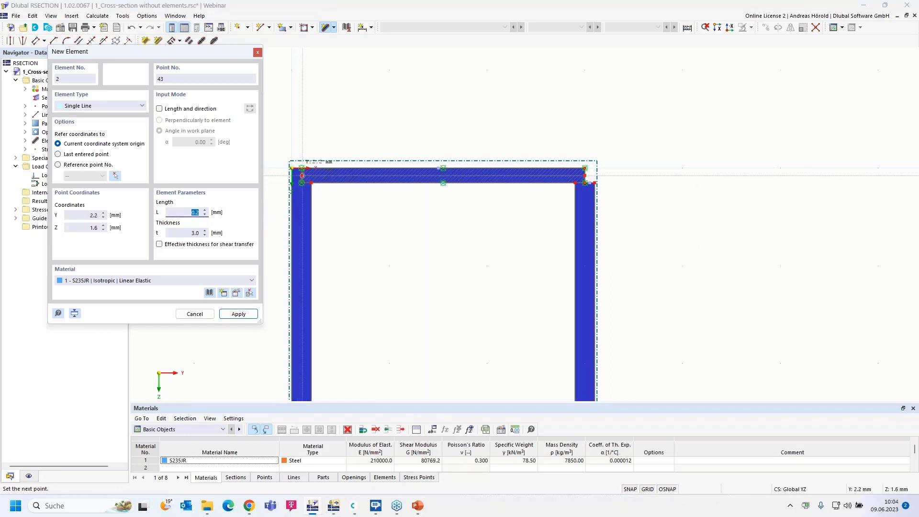
- Continue with a 4 mm thick element down the left web to the bottom corner at Y 2.0, Z 181.5 mm
scroll(304, 312, "down", 3)
middle_click_drag(305, 311, 341, 115)
scroll(321, 319, "up", 2)
scroll(342, 357, "up", 1)
middle_click_drag(342, 357, 346, 311)
left_click(205, 233)
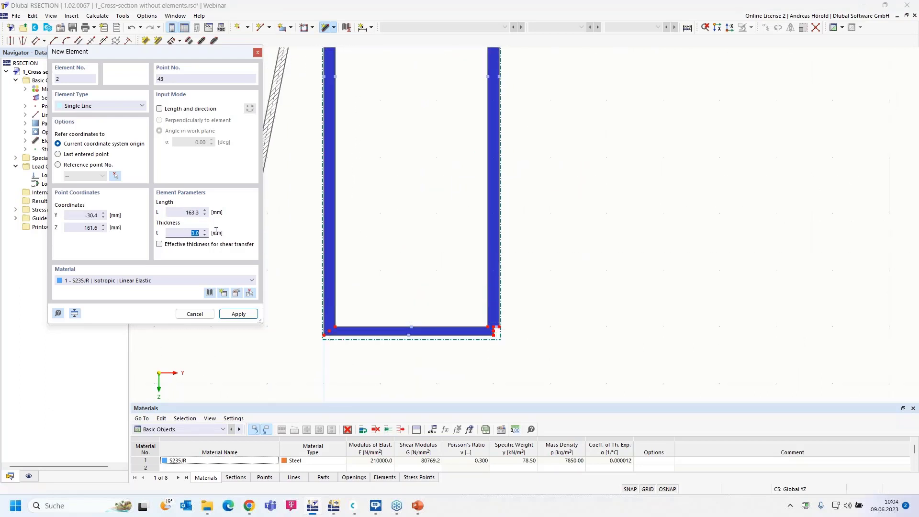
type("4")
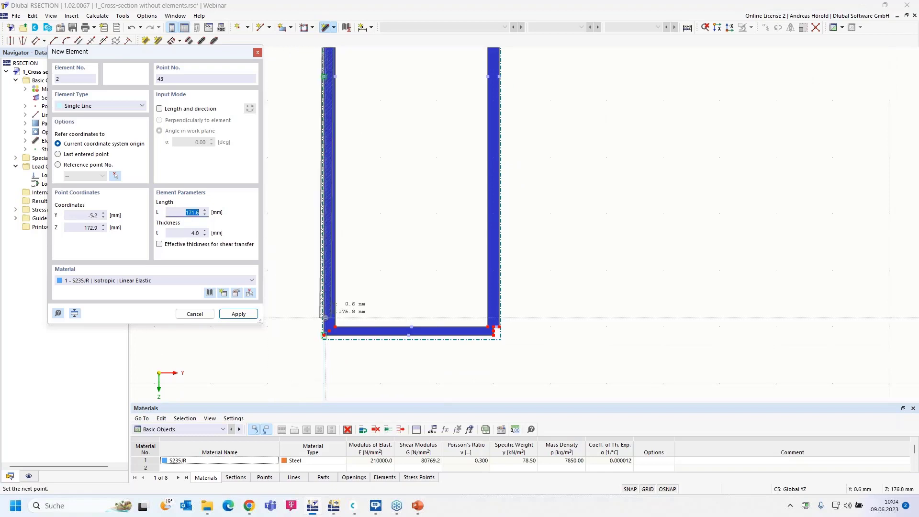
left_click(324, 334)
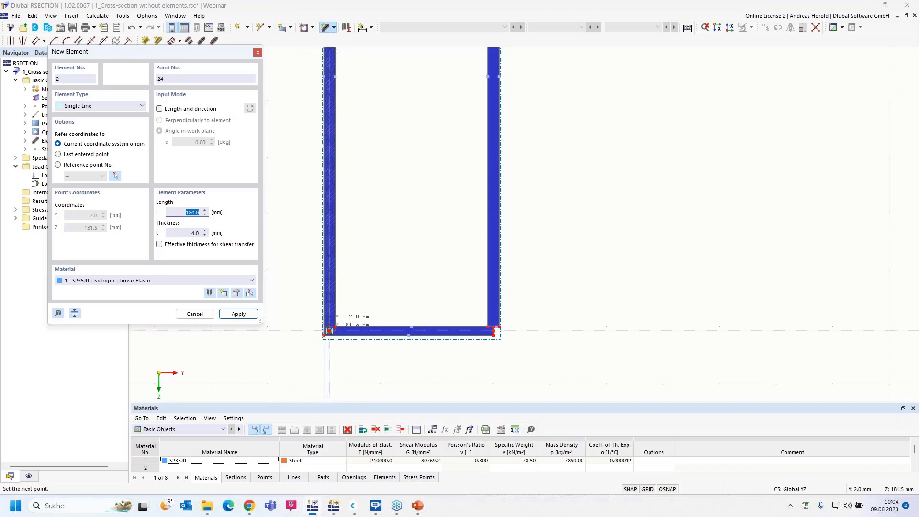
- Add a 3 mm thick element along the bottom flange, ending at the midpoint of its right edge
left_click_drag(190, 233, 215, 230)
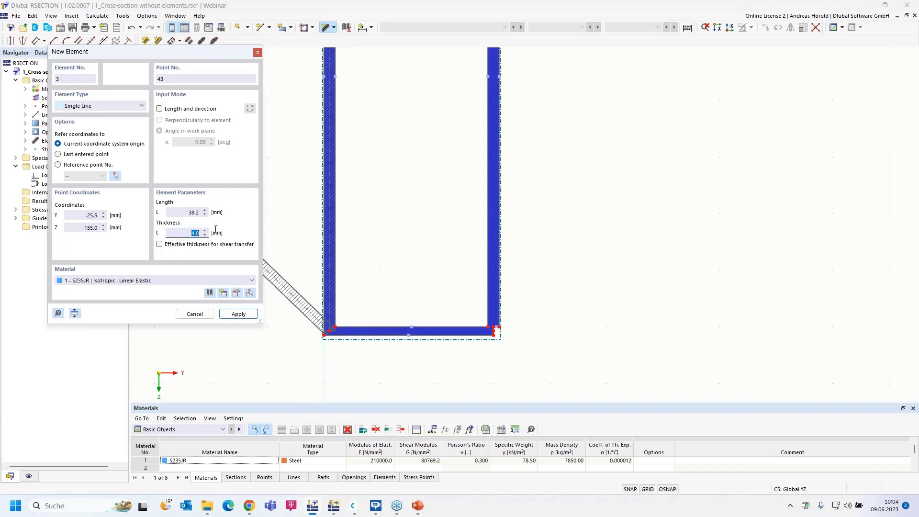
type("3")
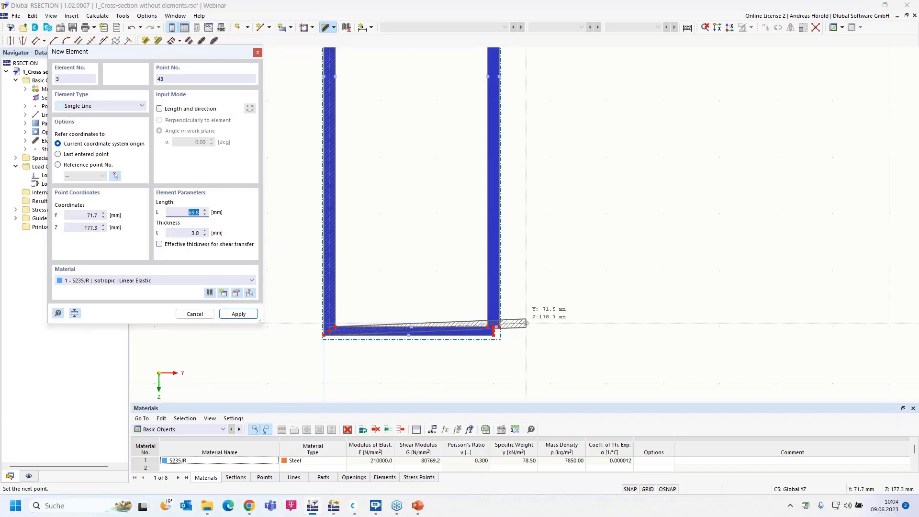
left_click(494, 329)
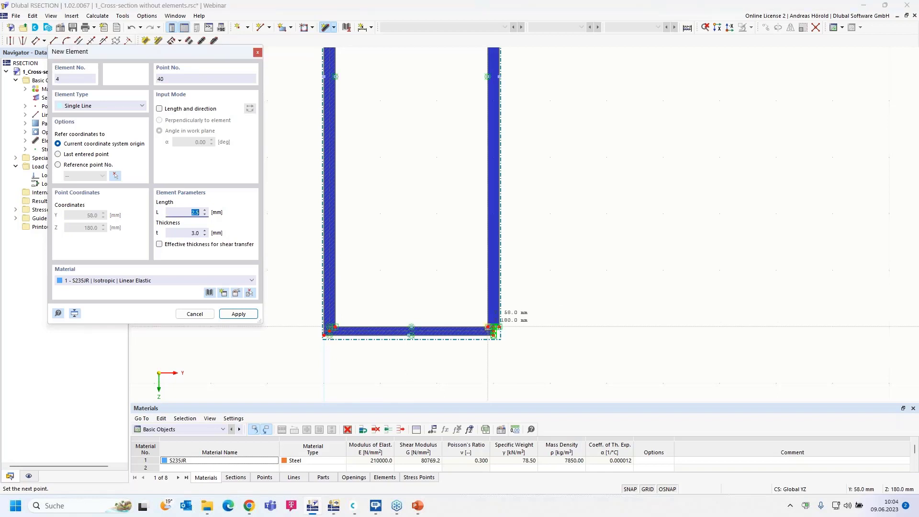
- Try to draw the right web element up to the top flange's right end with 3 mm thickness
scroll(494, 328, "up", 2)
scroll(495, 329, "up", 1)
scroll(484, 287, "down", 4)
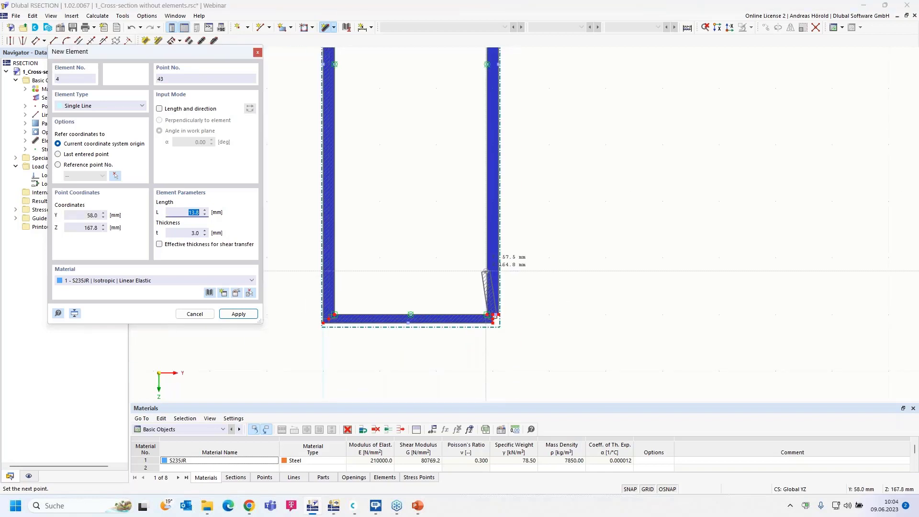
scroll(461, 194, "up", 3)
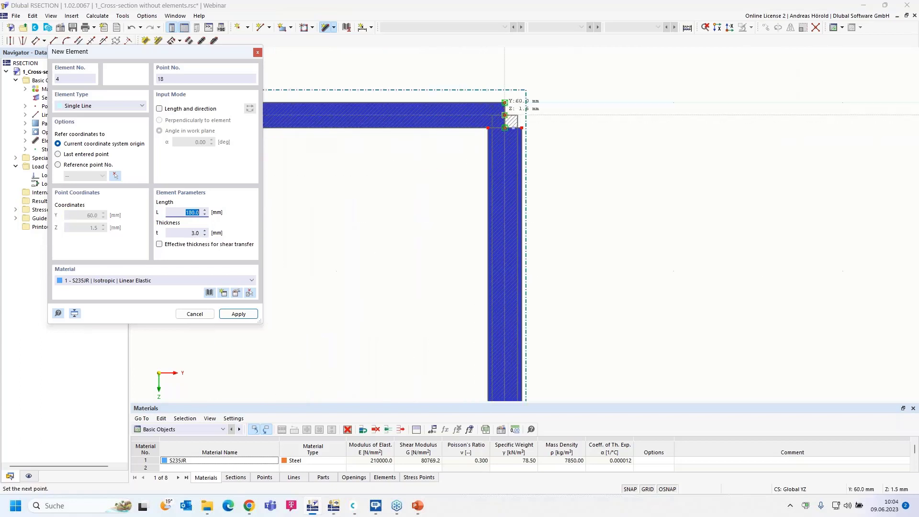
left_click(504, 103)
scroll(443, 237, "down", 1)
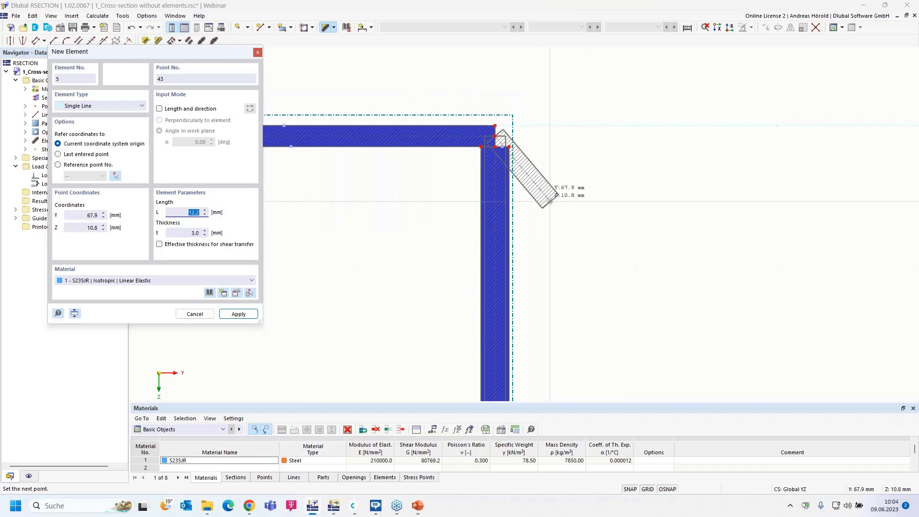
key("Escape")
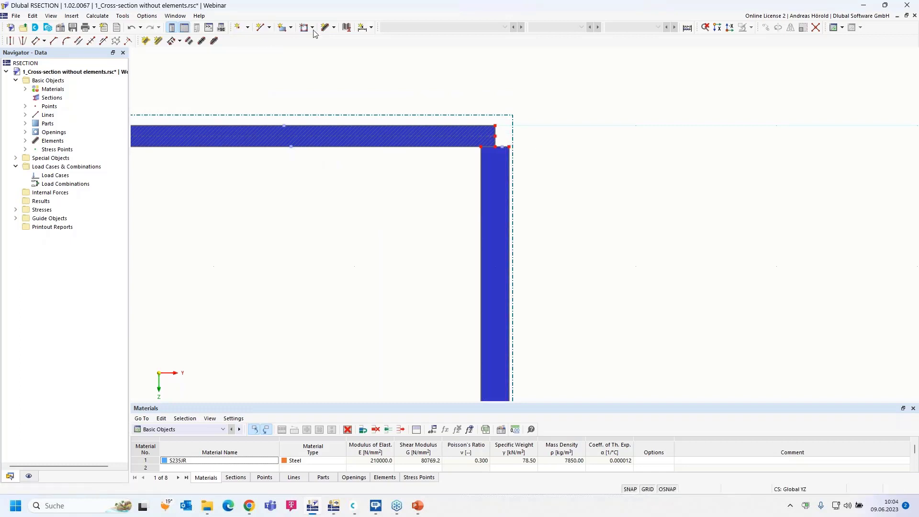
- Draw a 4 mm thick single-line element along the right web from Y 60.0, Z 1.5 to Y 60.0, Z 181.5 mm
left_click(334, 27)
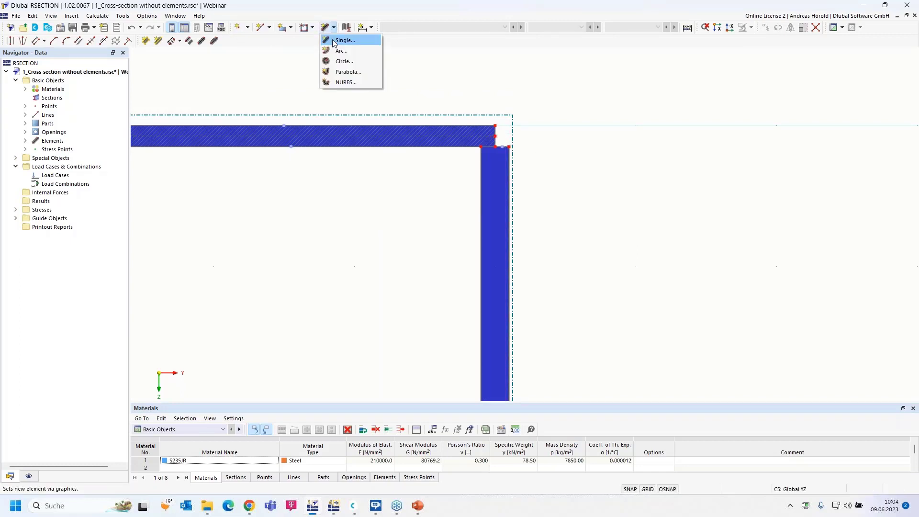
left_click(338, 37)
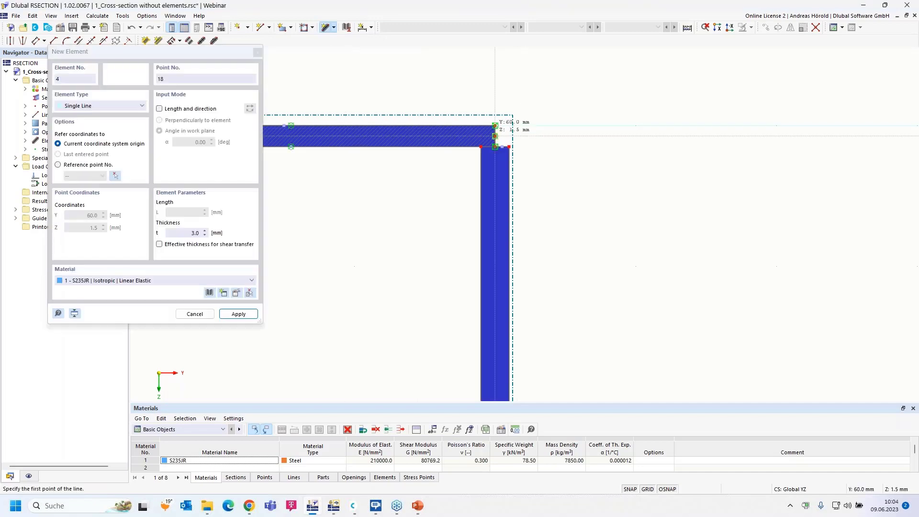
left_click(495, 136)
key("Tab")
type("4")
scroll(446, 254, "down", 7)
middle_click_drag(448, 301, 450, 89)
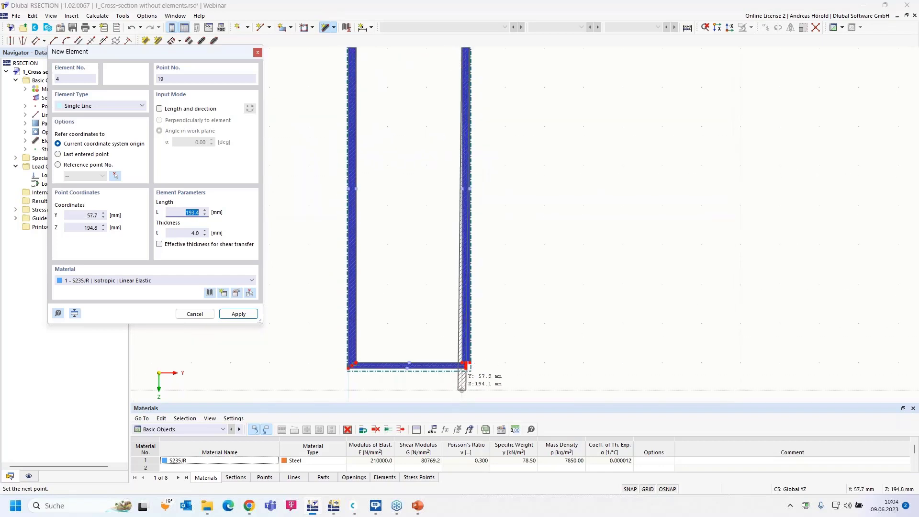
scroll(462, 366, "up", 8)
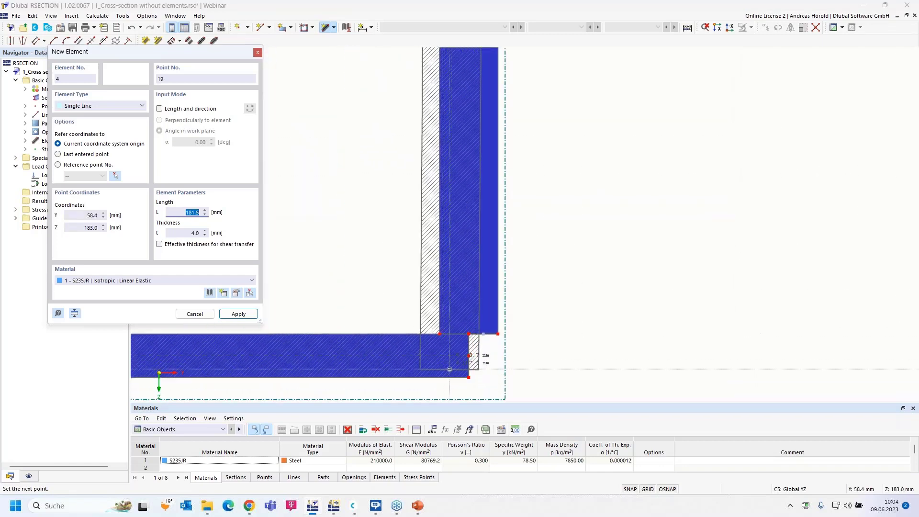
left_click(469, 355)
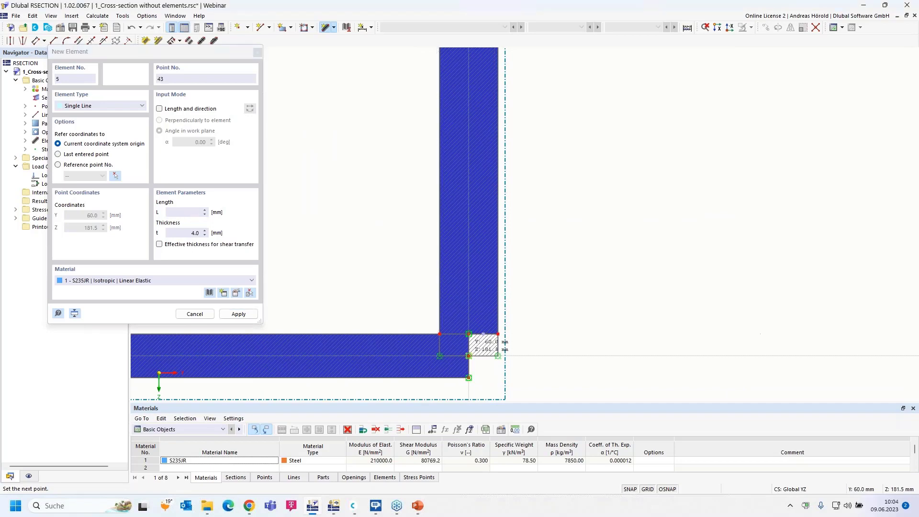
right_click(363, 281)
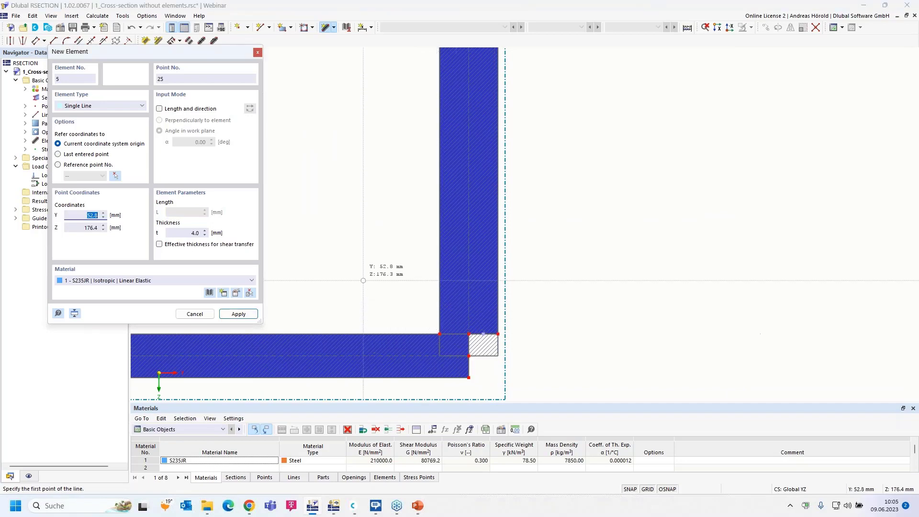
key("Escape")
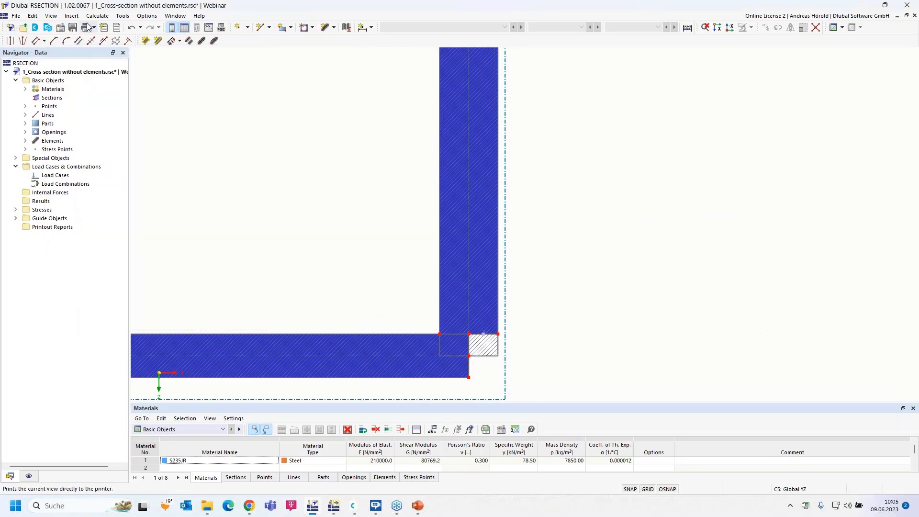
- Run the full calculation of the section with its new elements and view the resulting section properties
scroll(174, 87, "down", 3)
middle_click_drag(216, 149, 380, 312)
left_click(97, 16)
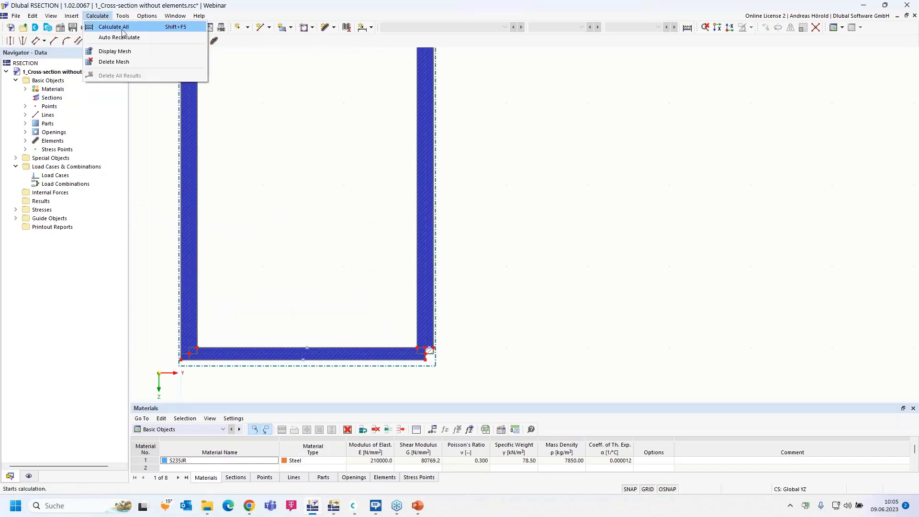
left_click(124, 29)
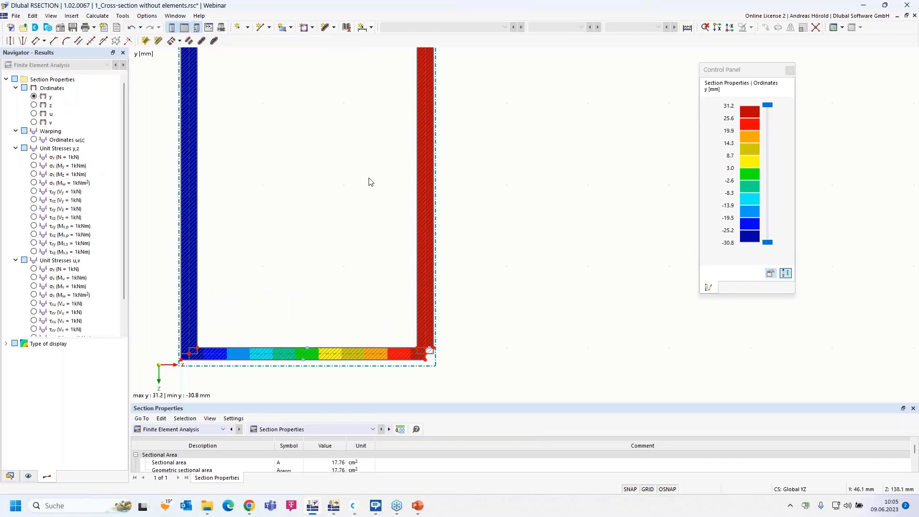
scroll(359, 180, "down", 2)
middle_click_drag(349, 233, 361, 334)
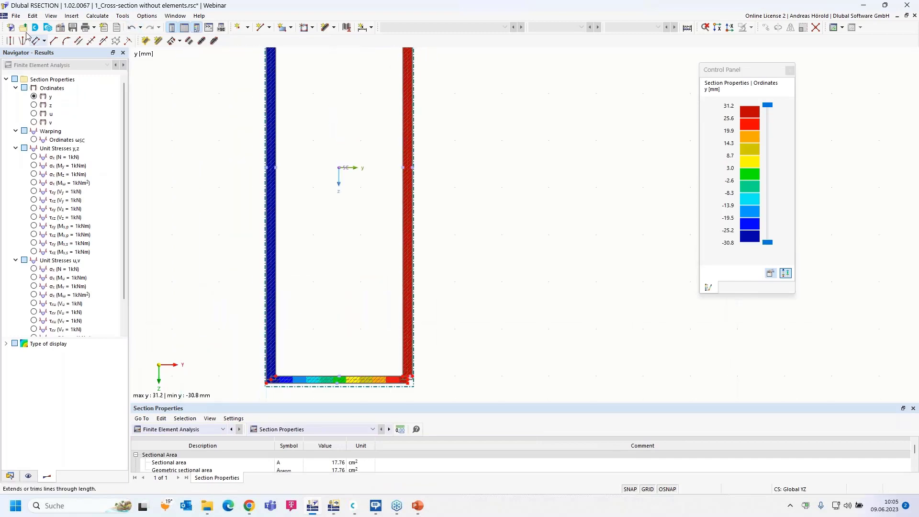
- Save the section with its results as 1_Cross-section with elements.rsc in the Webinar folder, replacing the existing file
left_click(16, 16)
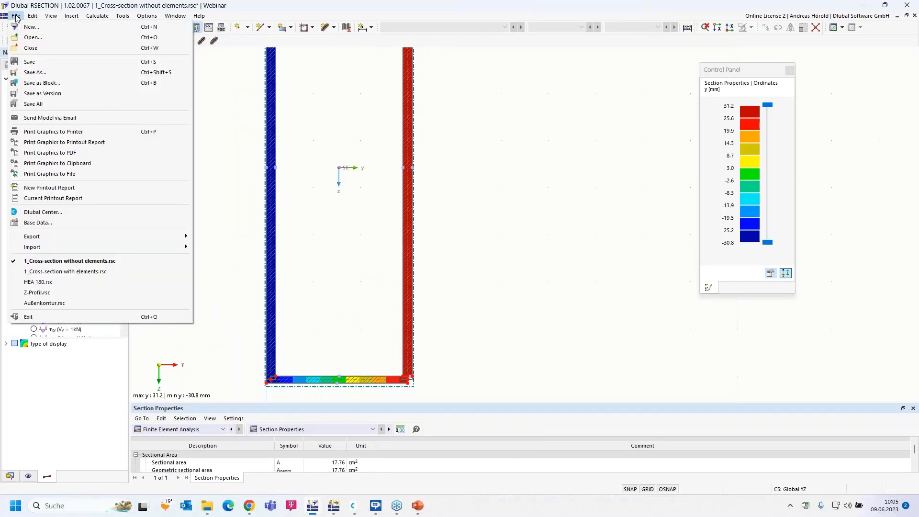
left_click(48, 73)
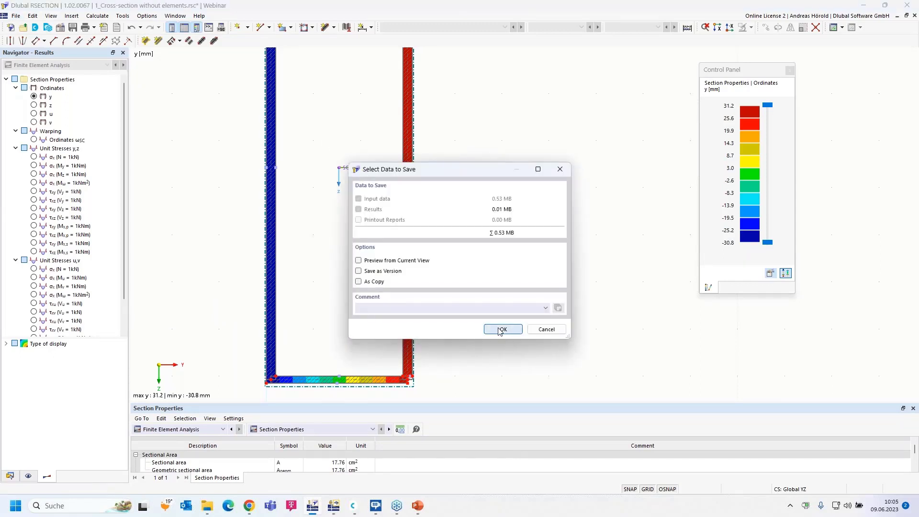
left_click(503, 329)
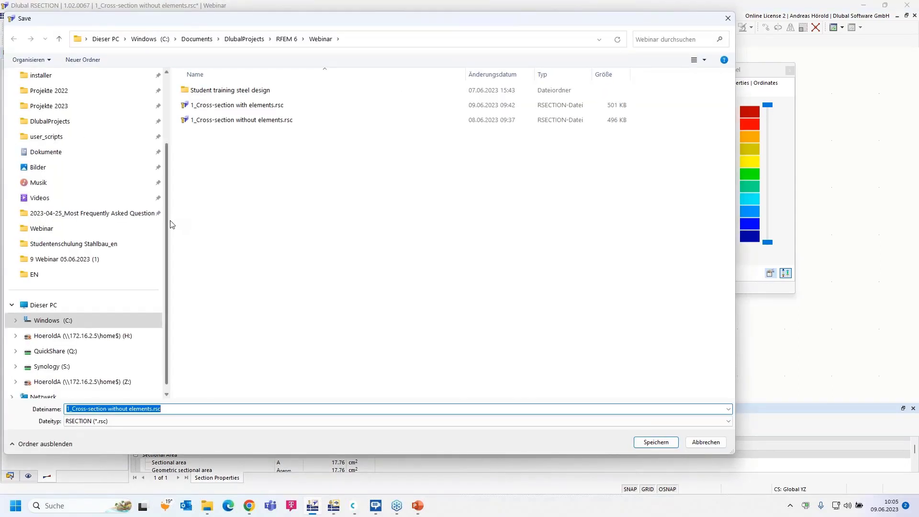
left_click_drag(167, 223, 28, 218)
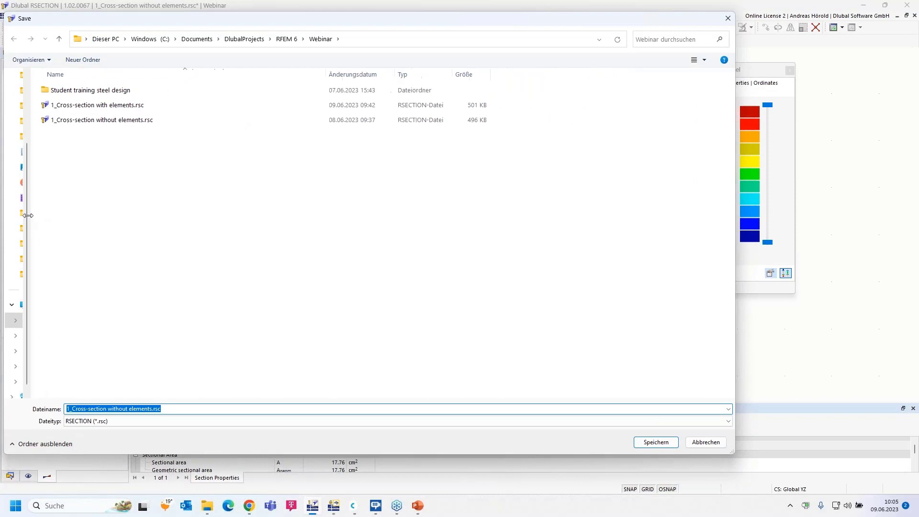
left_click(110, 107)
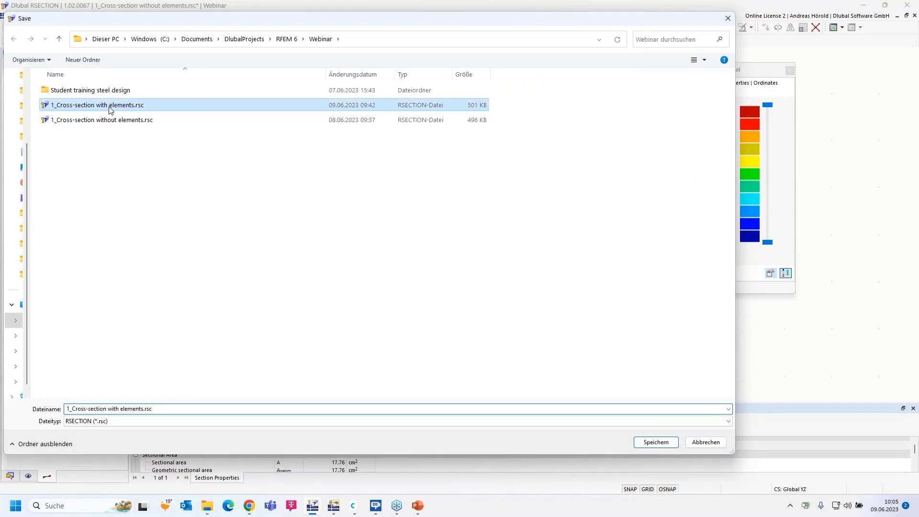
left_click(656, 442)
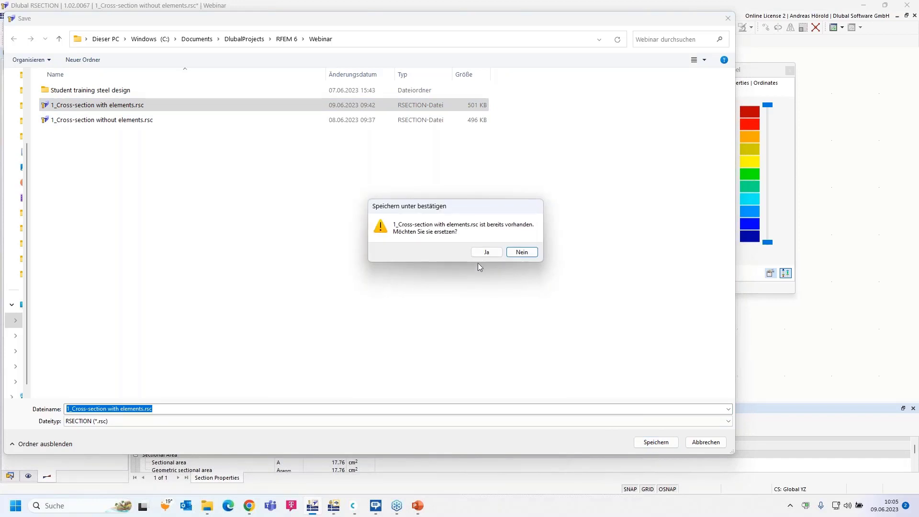
left_click(486, 253)
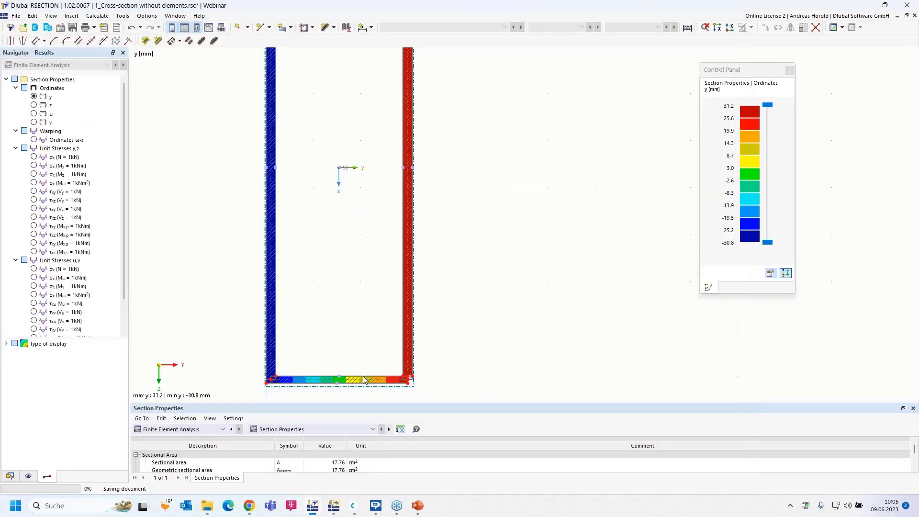
- Switch to RFEM and open the section assigned at the cantilever member's start for editing
mouse_move(330, 507)
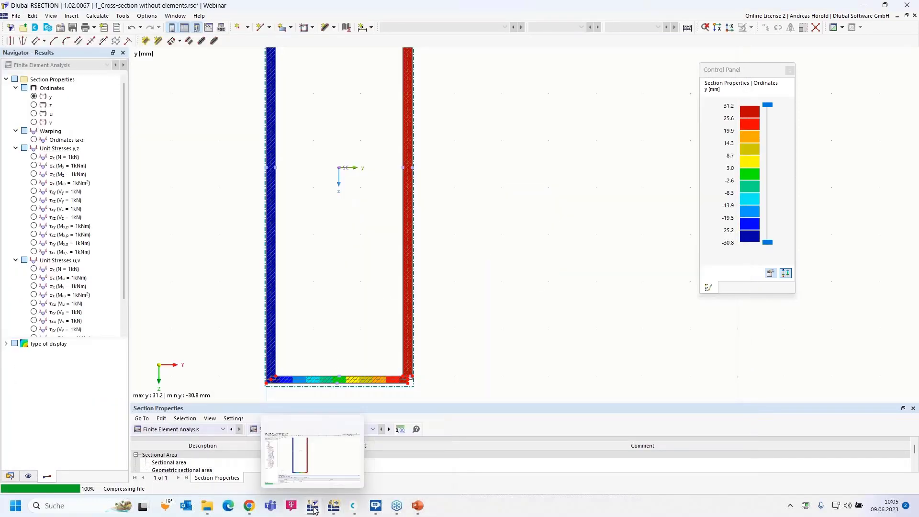
left_click(385, 459)
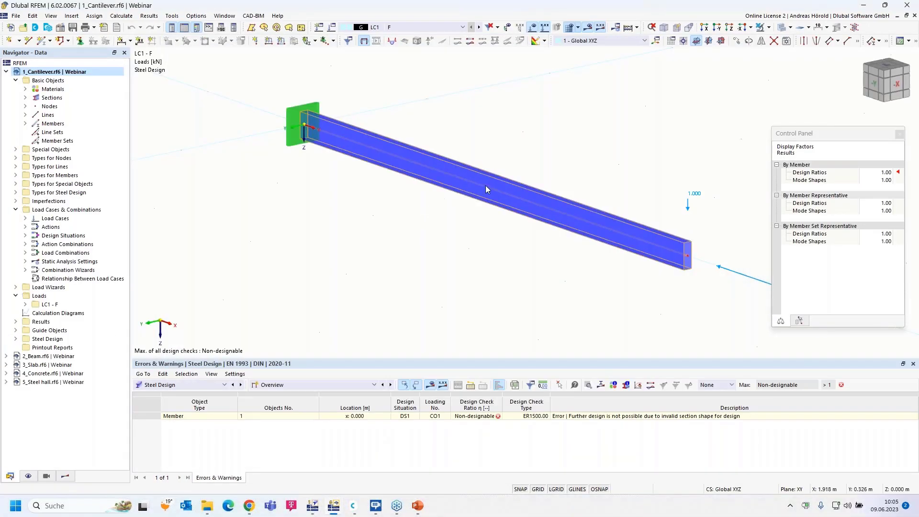
double_click(485, 186)
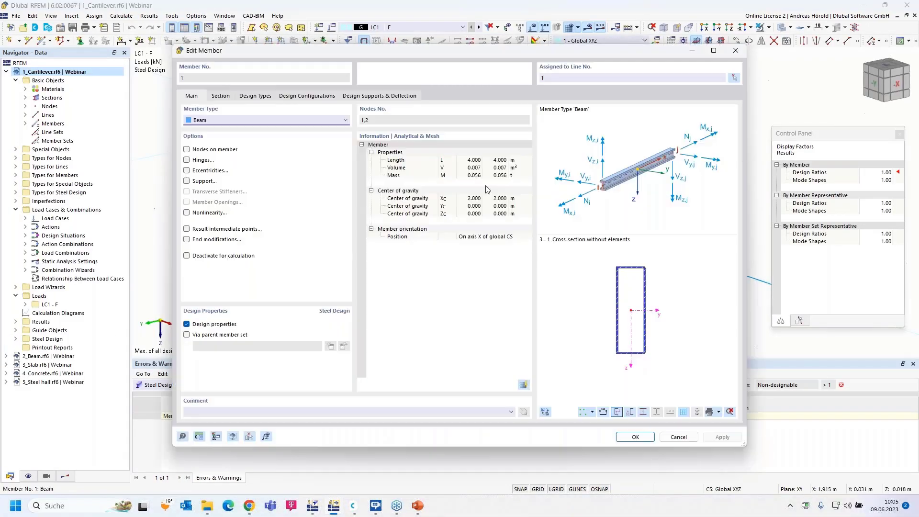
left_click(221, 97)
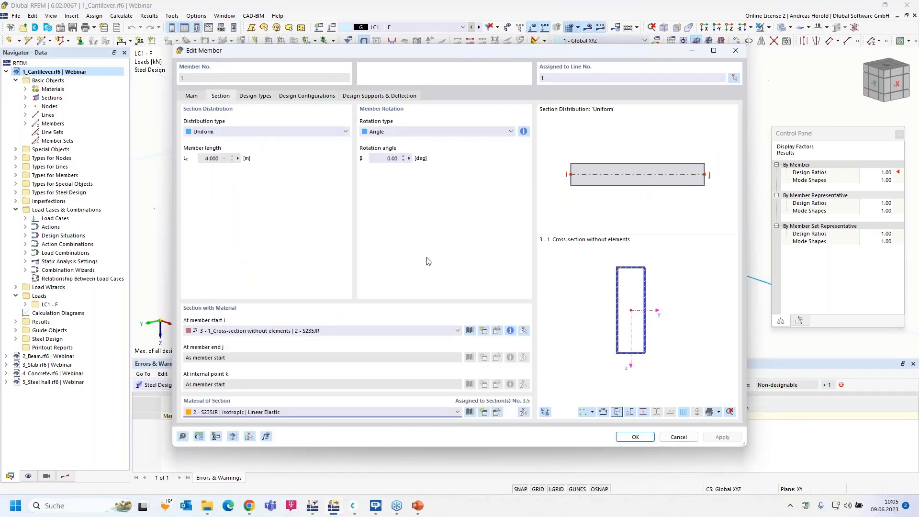
left_click(497, 331)
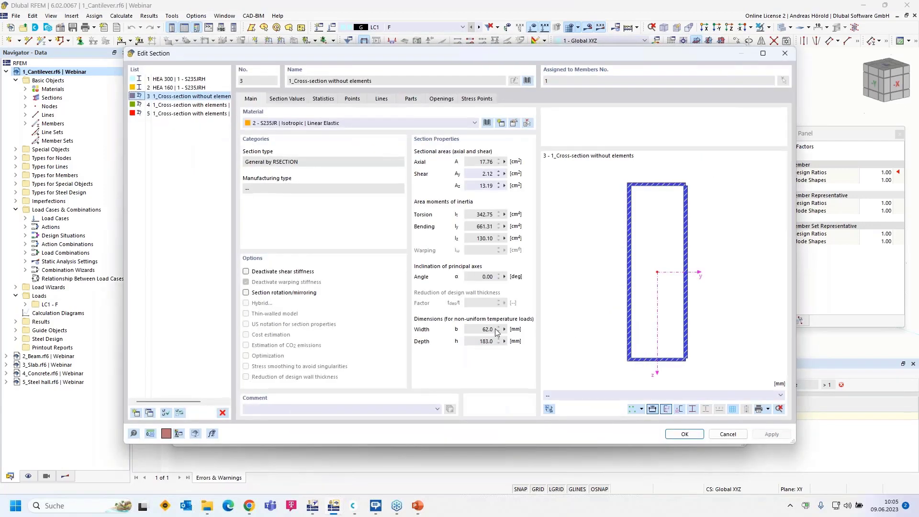
- Replace the cantilever's section with the RSECTION file 1_Cross-section with elements.rsc and accept the section and member settings
left_click(529, 80)
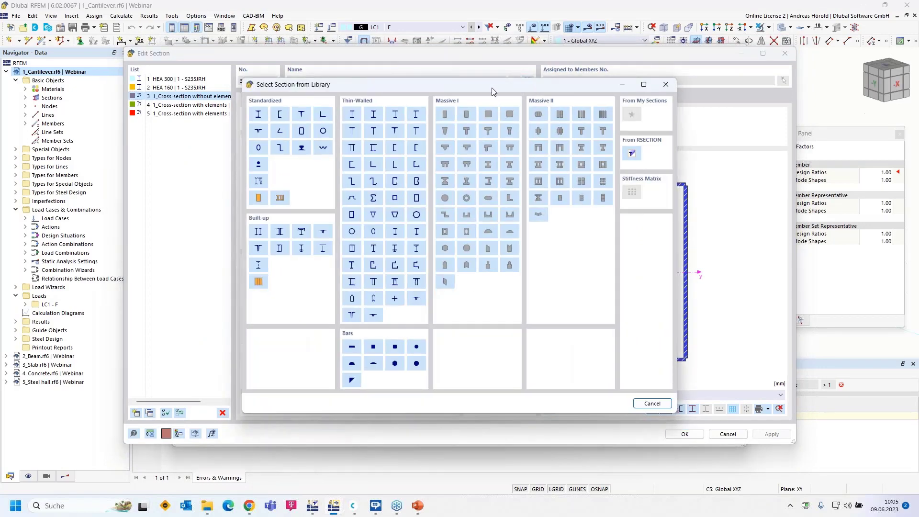
left_click(631, 152)
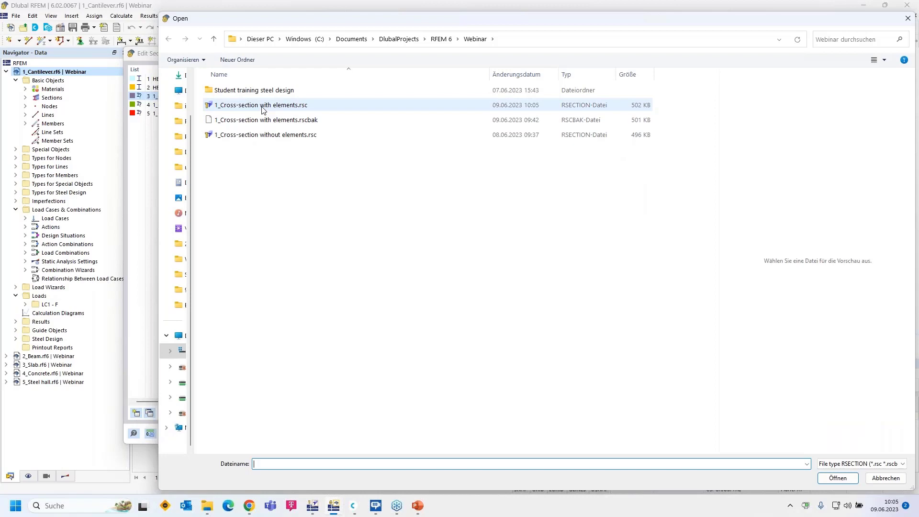
left_click(263, 110)
left_click(837, 478)
left_click(654, 402)
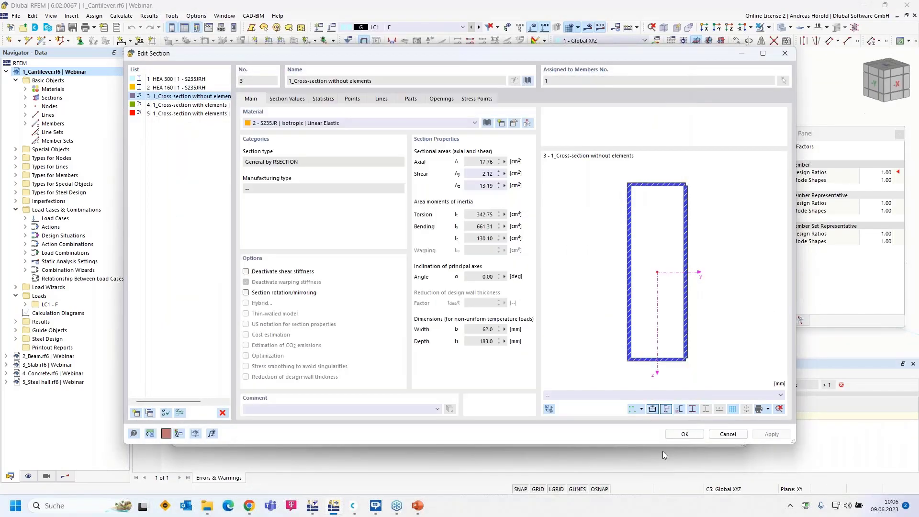
left_click(685, 434)
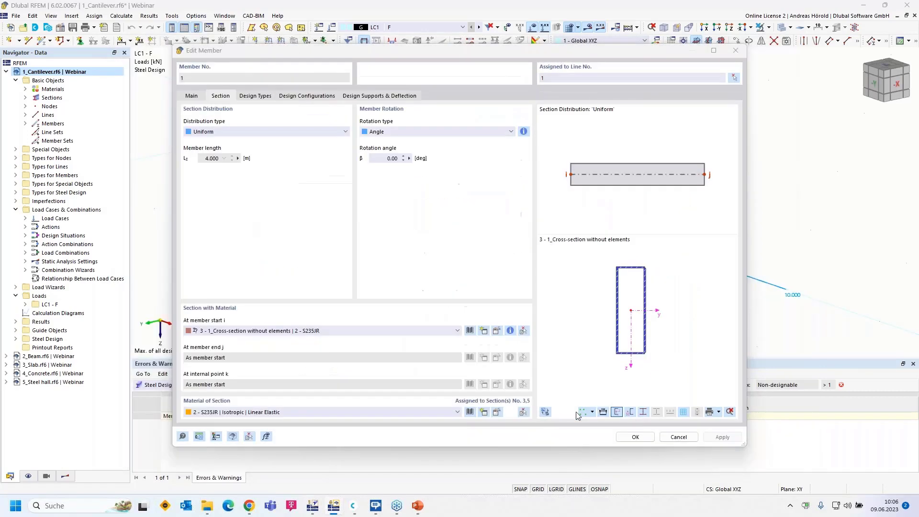
left_click(635, 438)
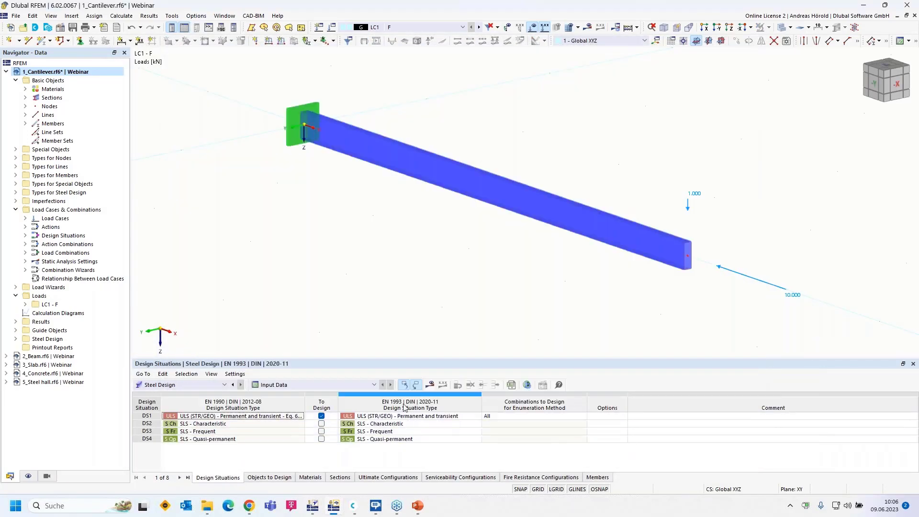
- Recalculate the cantilever's steel design and display the mode shape of stability check ST4100.01 for bending and compression
left_click(432, 386)
left_click(496, 290)
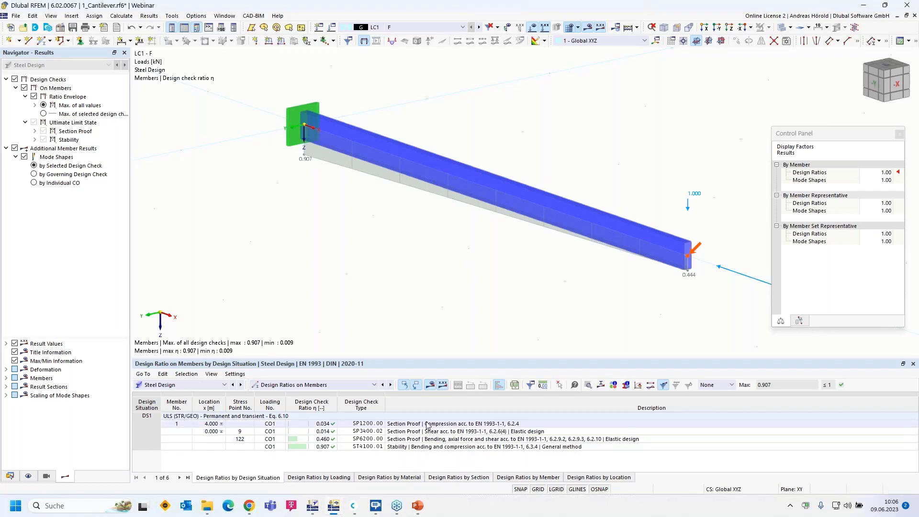
left_click(427, 447)
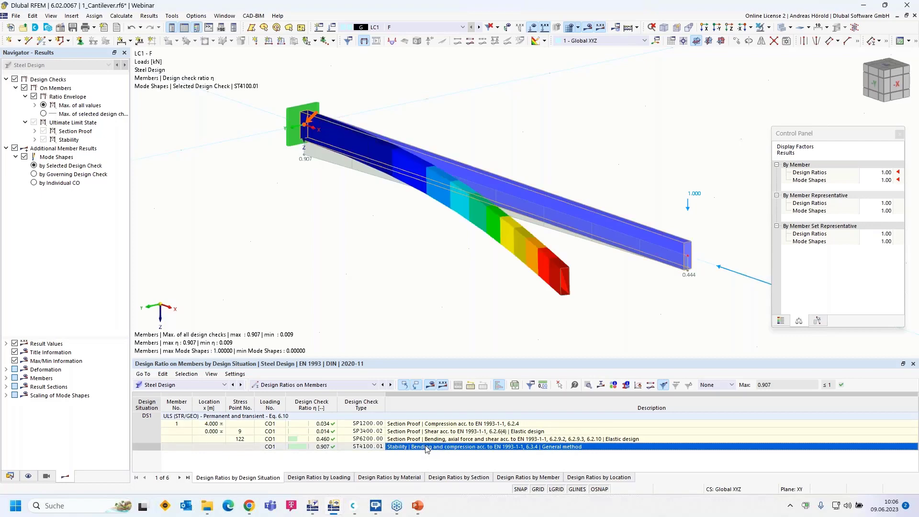
- Open the stability check's design details, examine the section classification and check formulas, and close the details
double_click(428, 447)
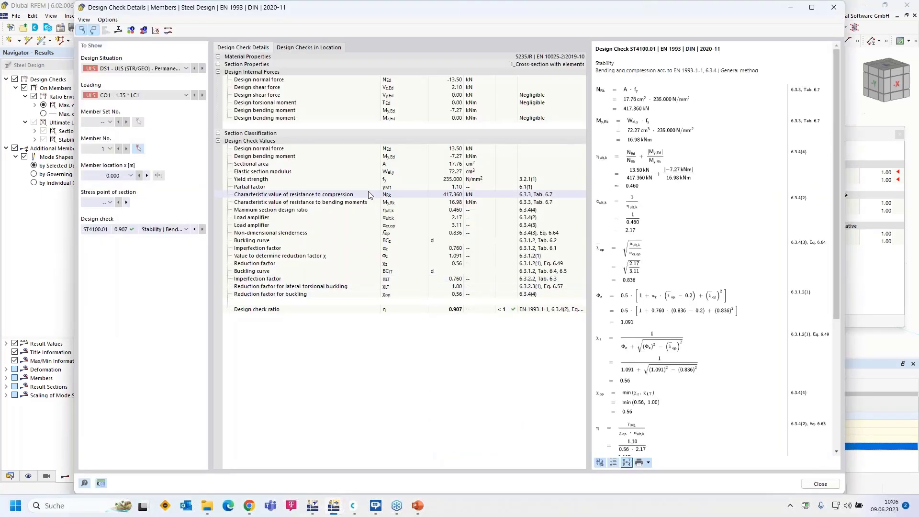
left_click(219, 133)
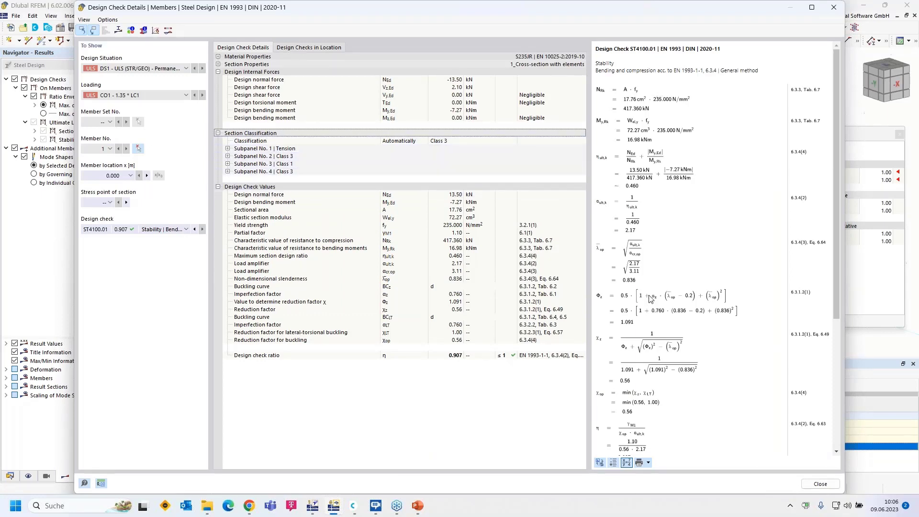
scroll(662, 345, "down", 3)
scroll(662, 343, "up", 3)
left_click(833, 7)
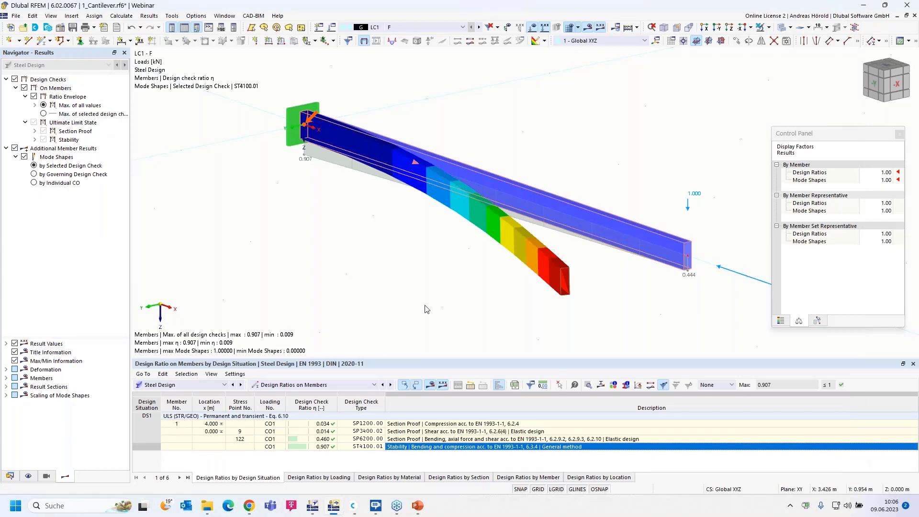
- Make 2_Beam.rf6 the active model and open the section settings of its beam member
left_click(10, 476)
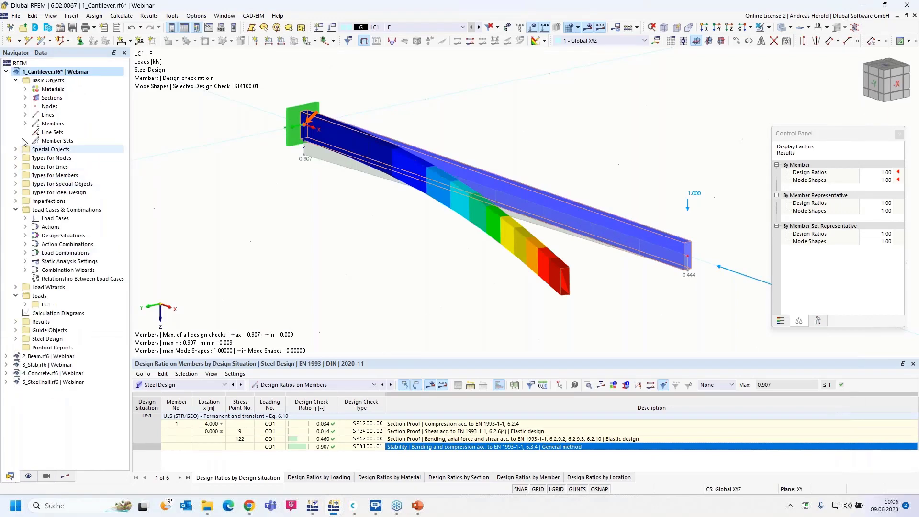
left_click(6, 72)
left_click(49, 81)
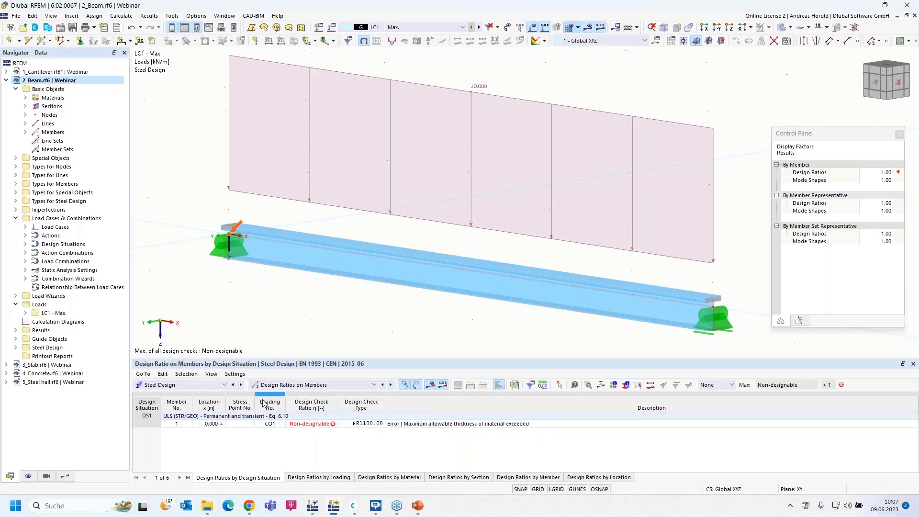
left_click(429, 277)
double_click(427, 275)
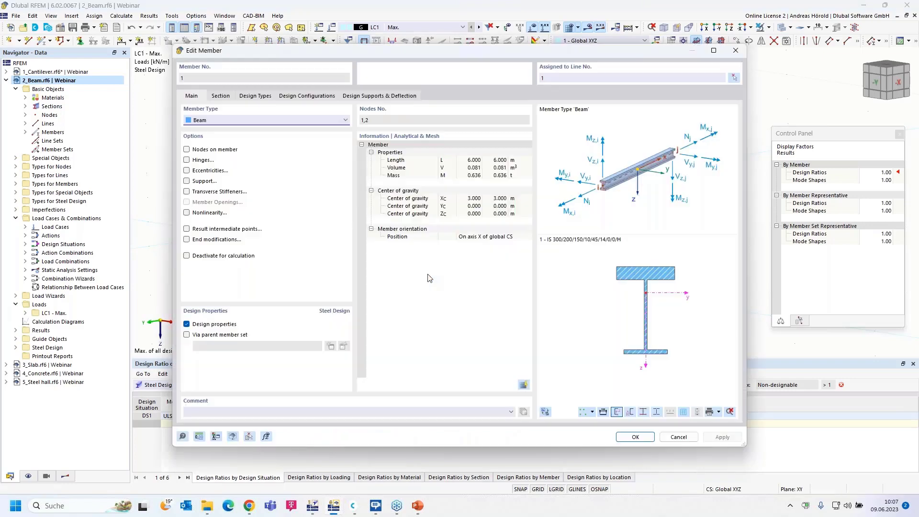
left_click(217, 96)
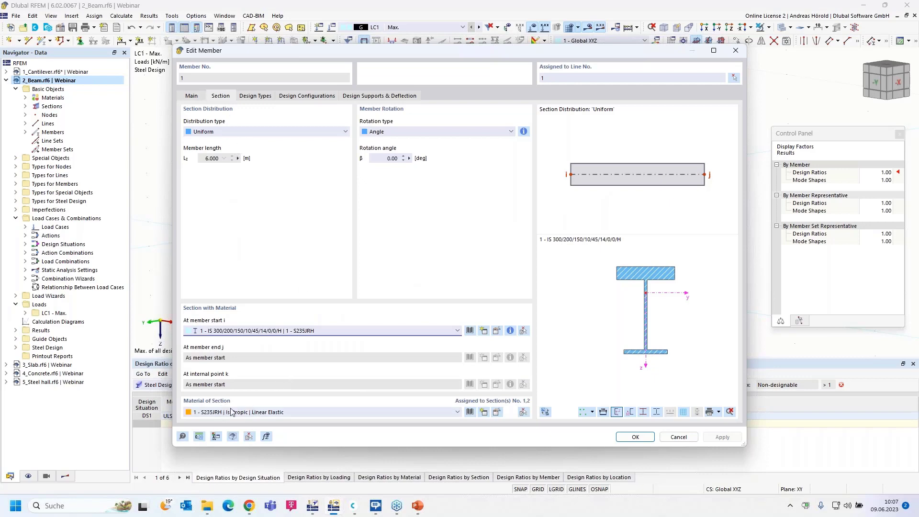
- Show the dimensions in the beam's section preview and inspect the upper flange thickness
left_click(603, 412)
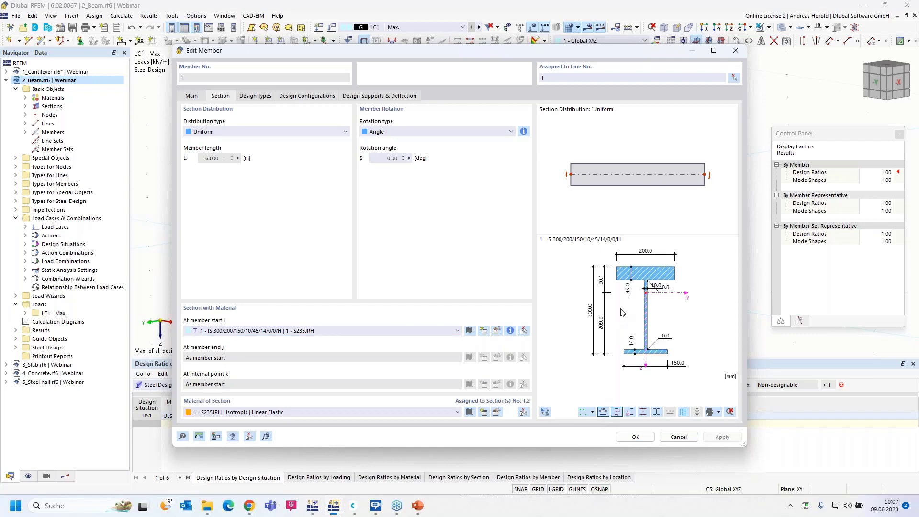
scroll(624, 311, "up", 2)
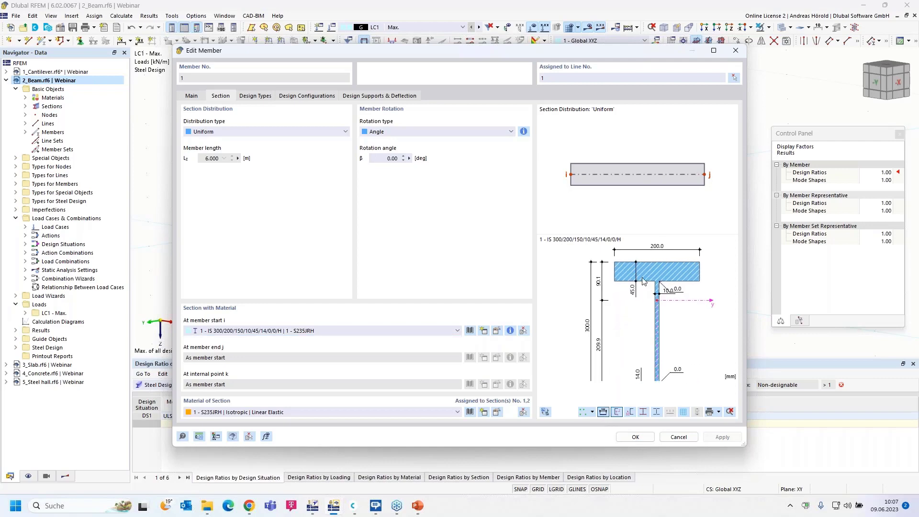
scroll(639, 306, "down", 2)
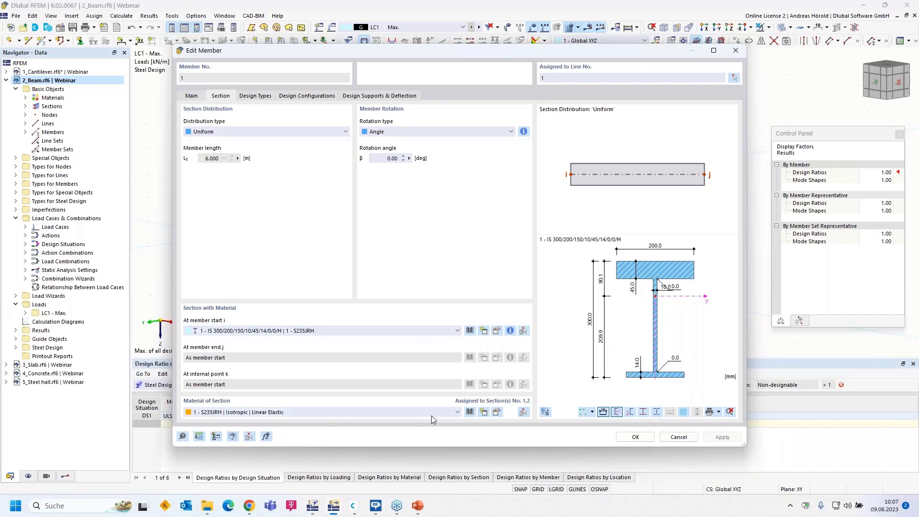
- Open the beam section's S235JRH material, review its strength thickness ranges and make it a user-defined material
left_click(498, 413)
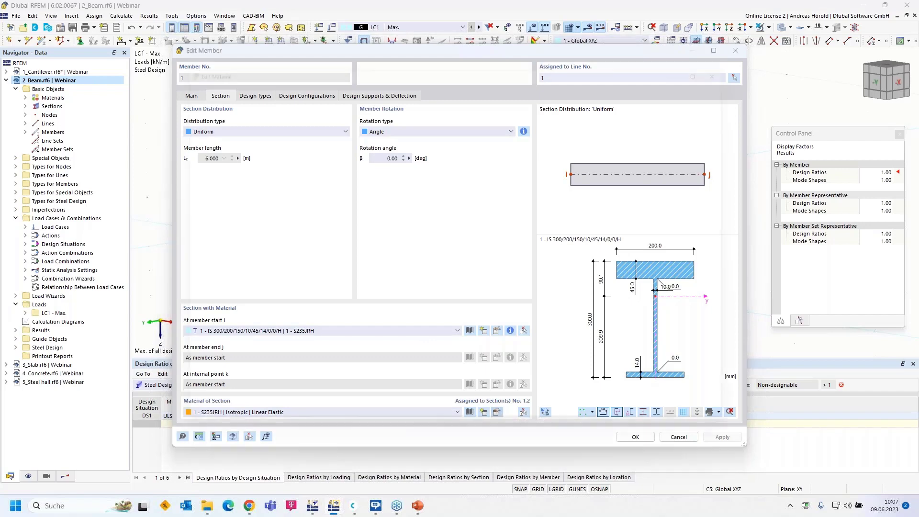
left_click(320, 99)
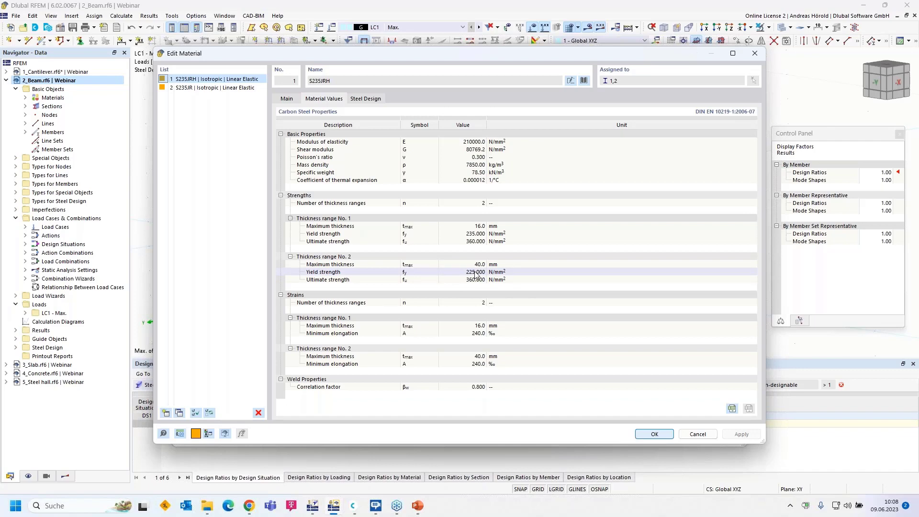
left_click(286, 99)
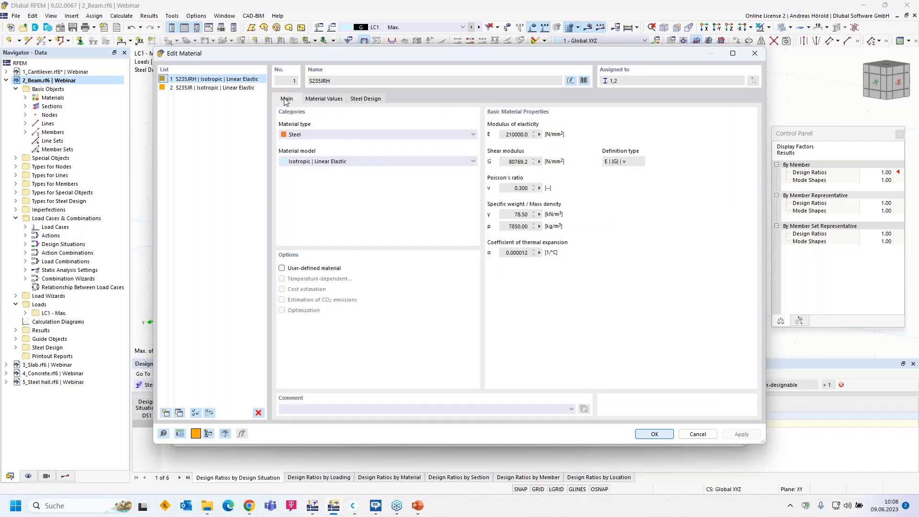
left_click(282, 268)
- Try editing the maximum thickness and yield strength of strength thickness range No. 2, and turn the user-defined material option back off
left_click(326, 98)
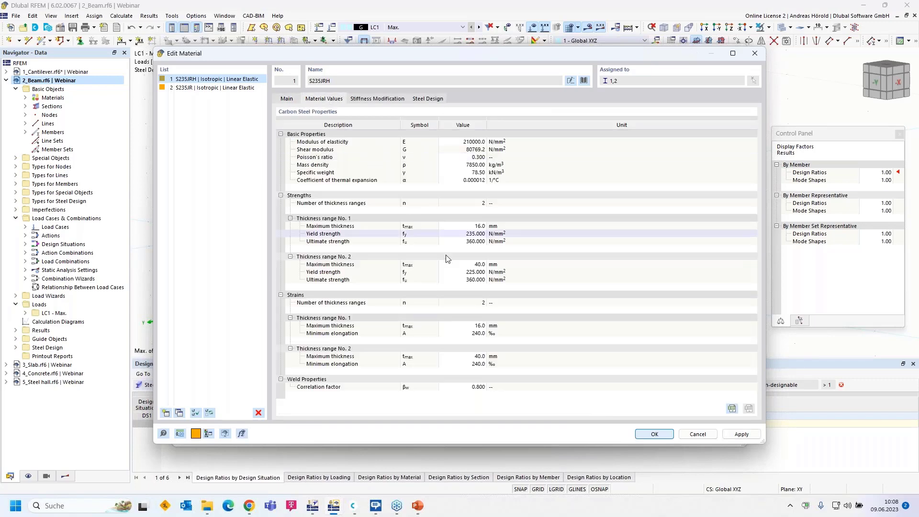
left_click(480, 271)
left_click(478, 264)
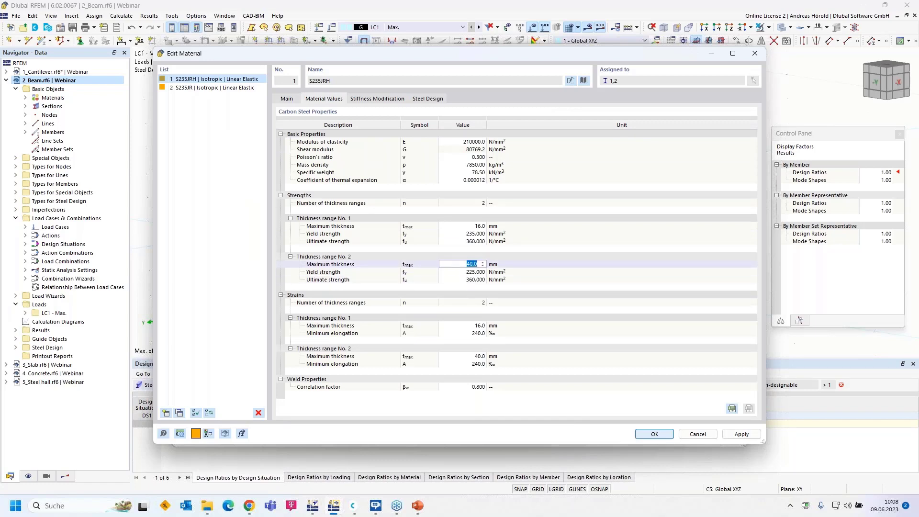
left_click(474, 272)
left_click(473, 274)
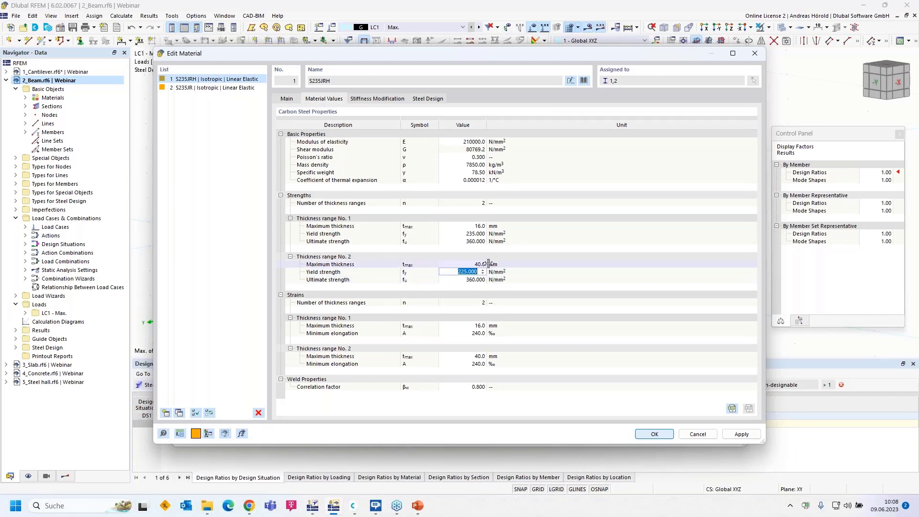
left_click(286, 101)
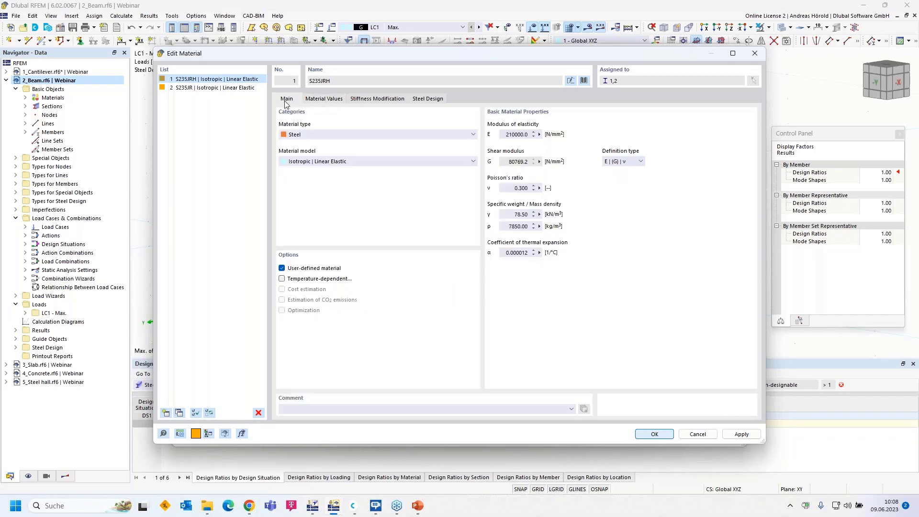
left_click(282, 268)
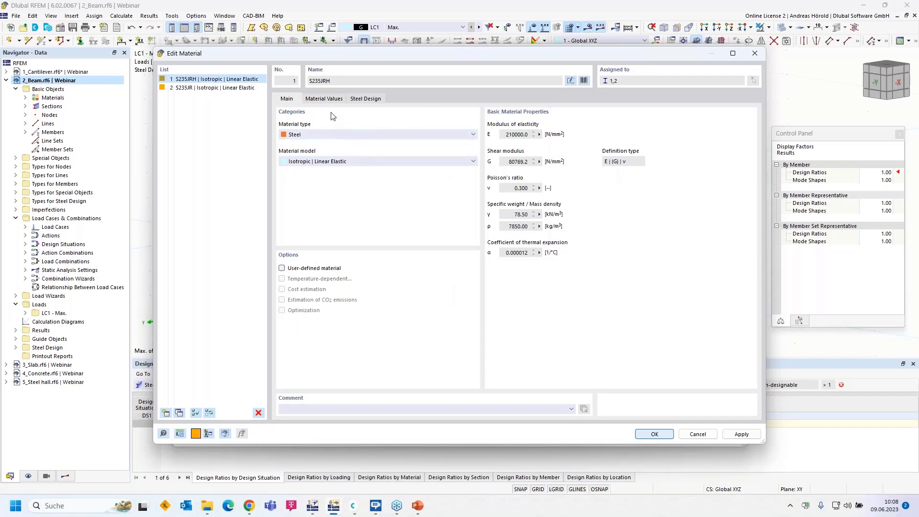
- Replace the beam material with S235JR from the material library, filtered to European Union, Carbon Steel and standard EN 10025-2:2019-10
left_click(585, 79)
left_click(191, 87)
scroll(191, 96, "up", 5)
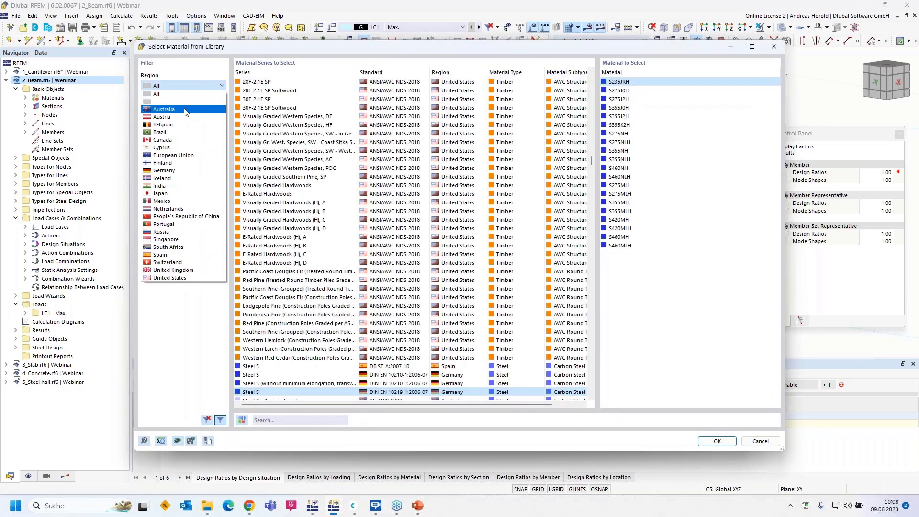
left_click(192, 155)
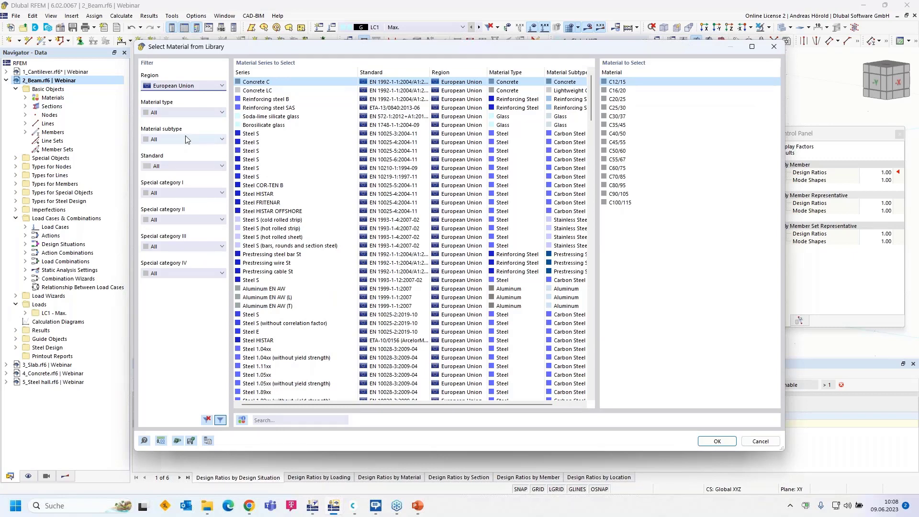
left_click(186, 139)
left_click(187, 147)
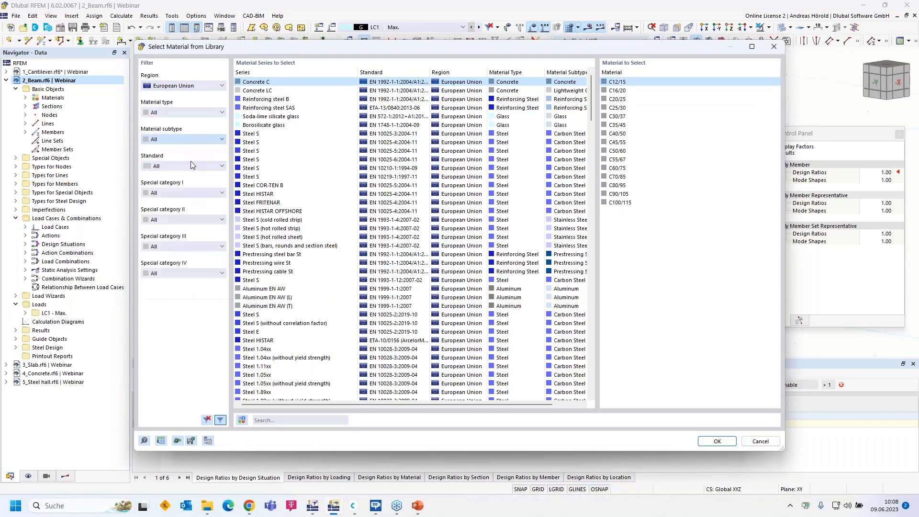
left_click(192, 166)
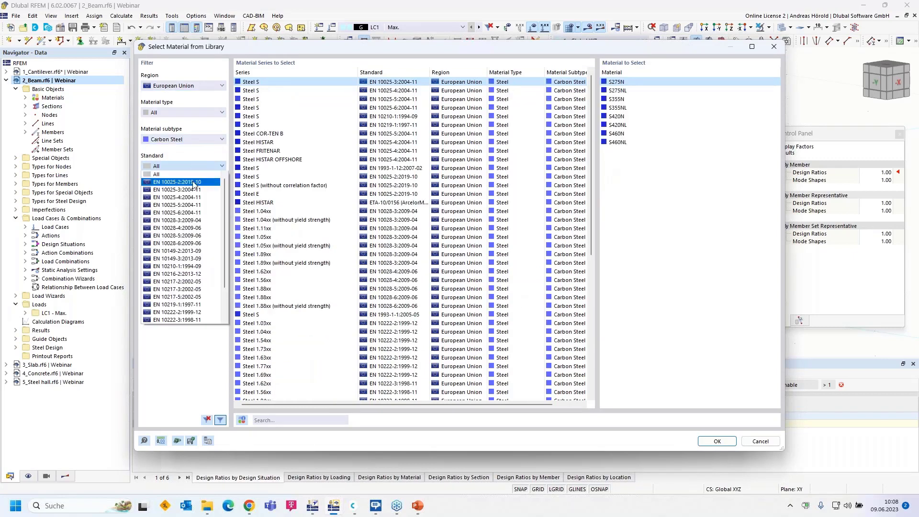
left_click(193, 183)
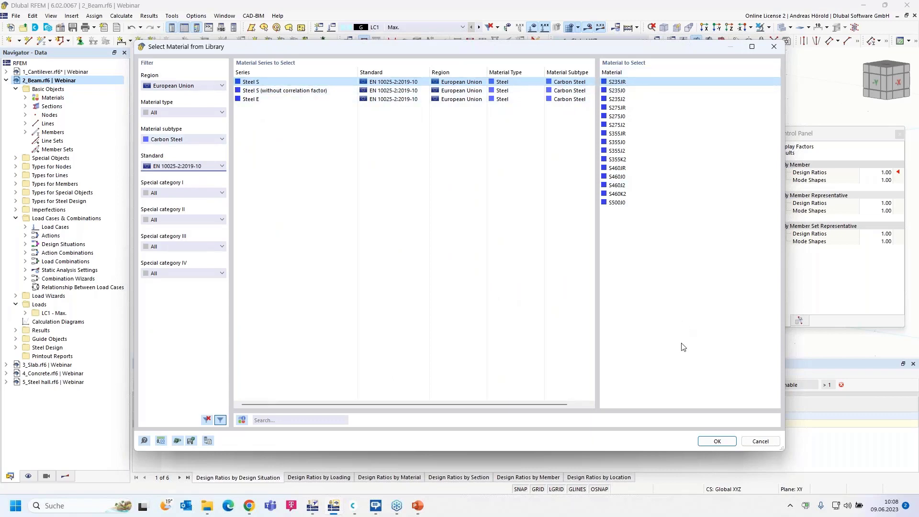
left_click(716, 441)
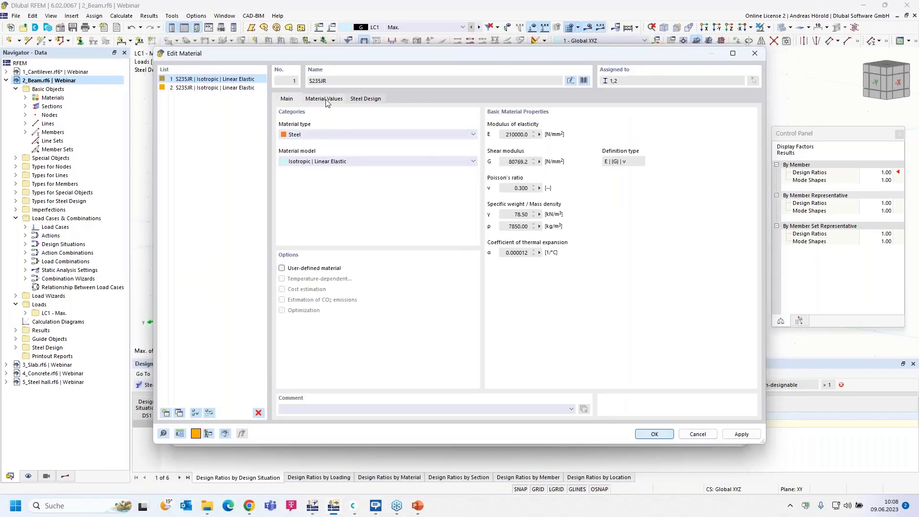
- Review the new material's thickness ranges, accept the material and member edits, and run the steel design calculation
left_click(327, 99)
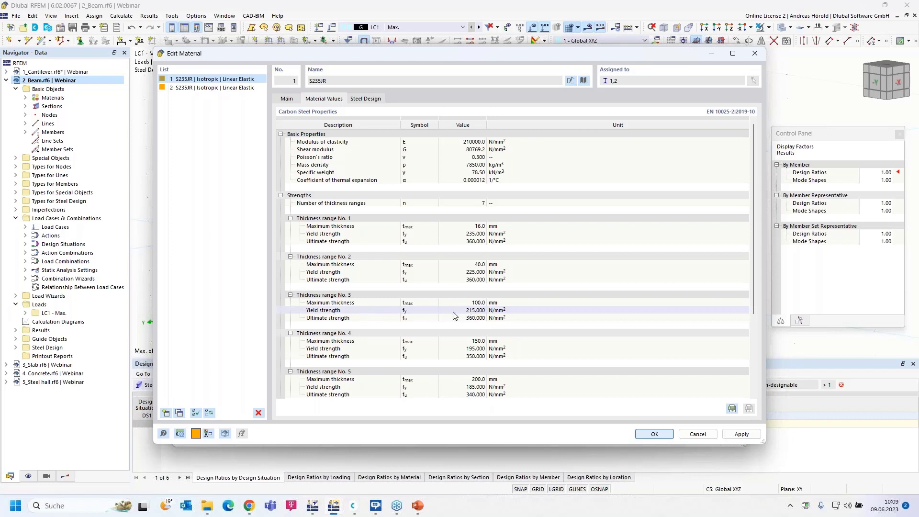
left_click(655, 434)
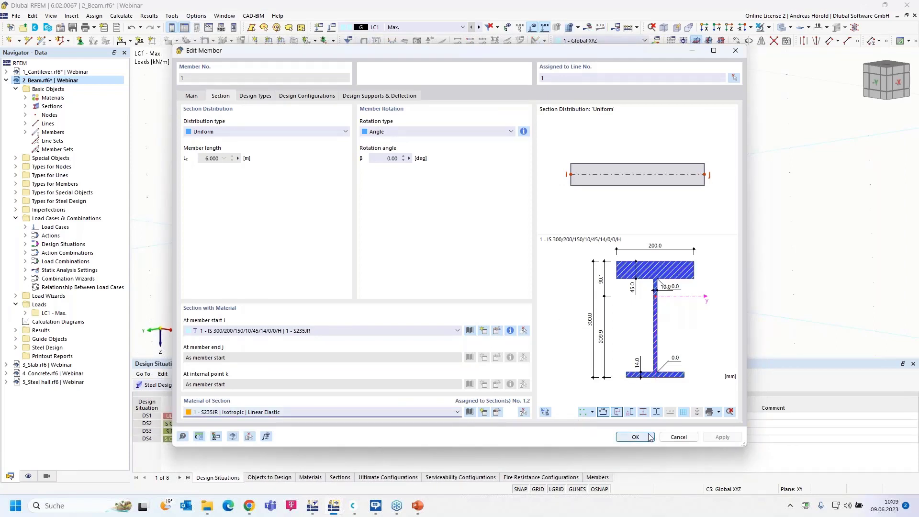
left_click(632, 437)
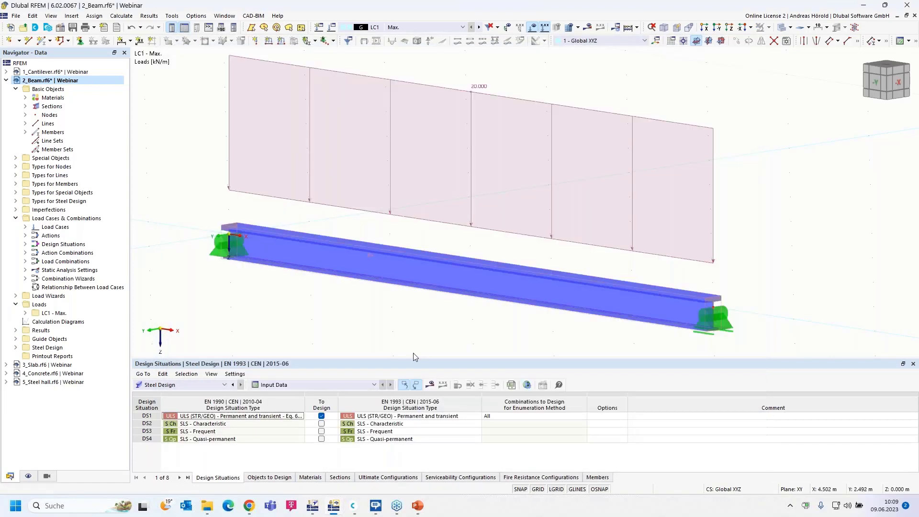
left_click(430, 385)
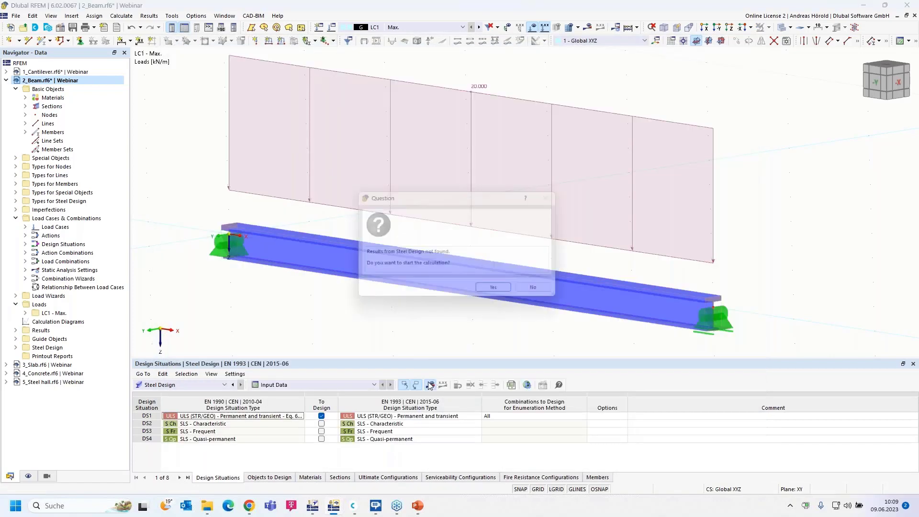
left_click(493, 287)
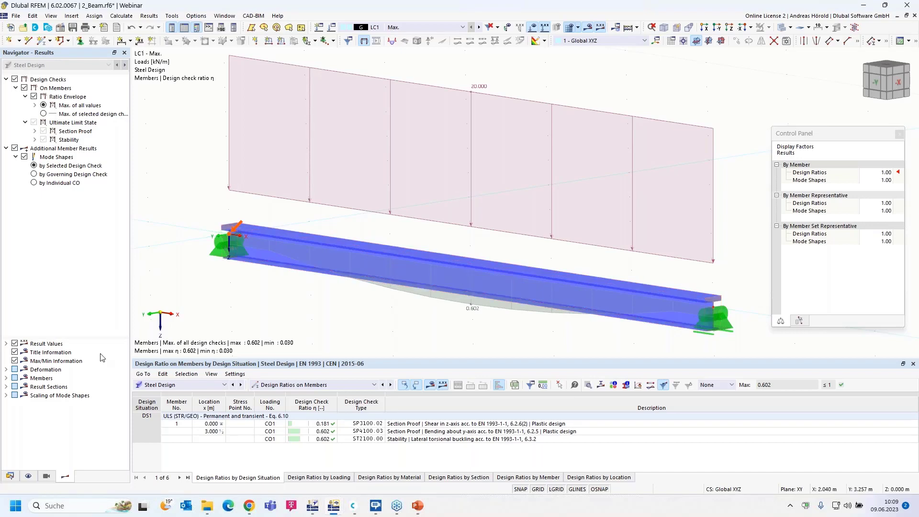
- Make 3_Slab.rf6 the active model and display the static analysis results for its load case
left_click(11, 476)
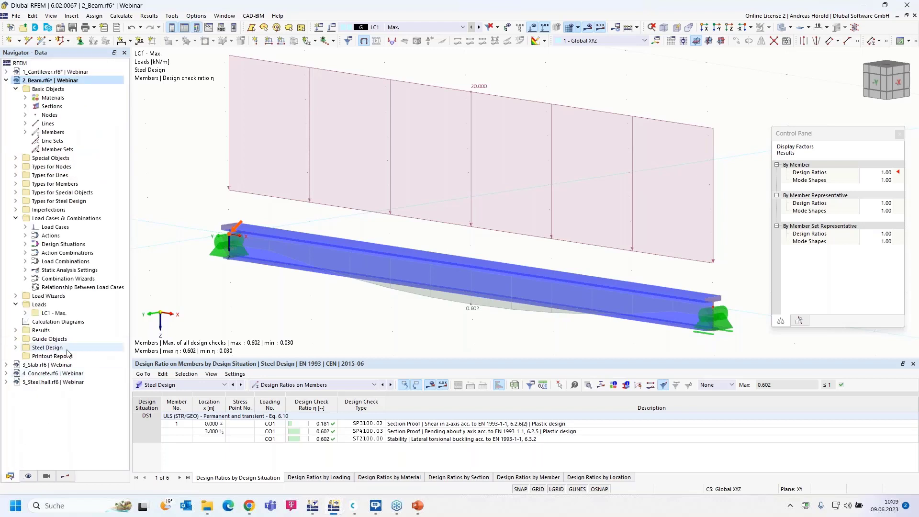
left_click(42, 366)
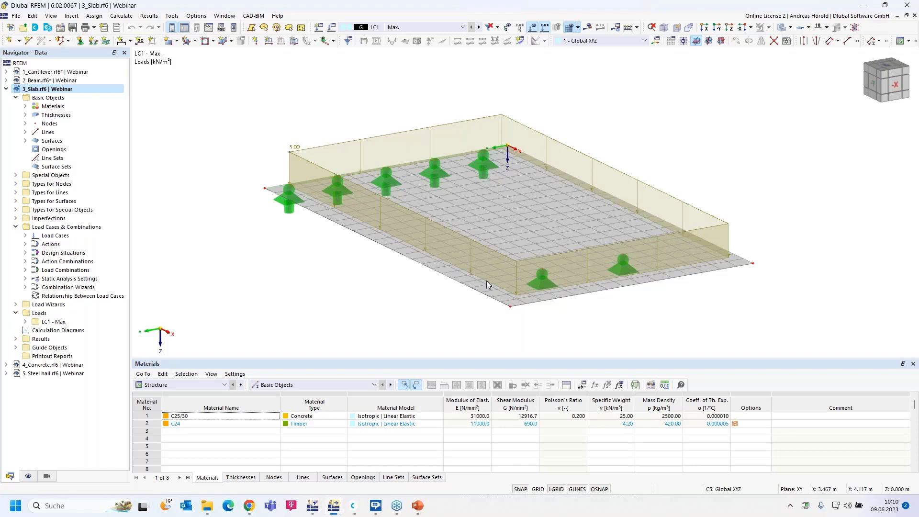
left_click(588, 27)
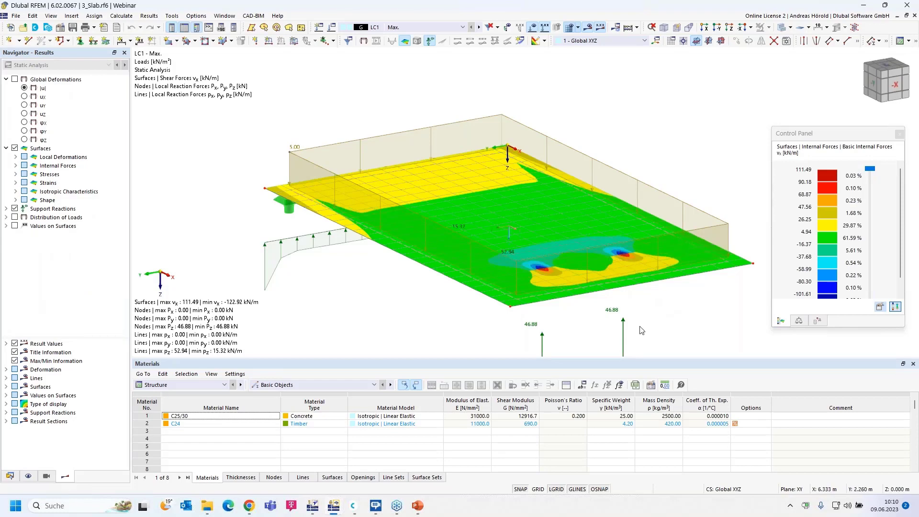
- Create a new nodal support for node 6 under the slab and define its stiffness via a fictitious column
middle_click_drag(676, 315, 638, 255, "ctrl")
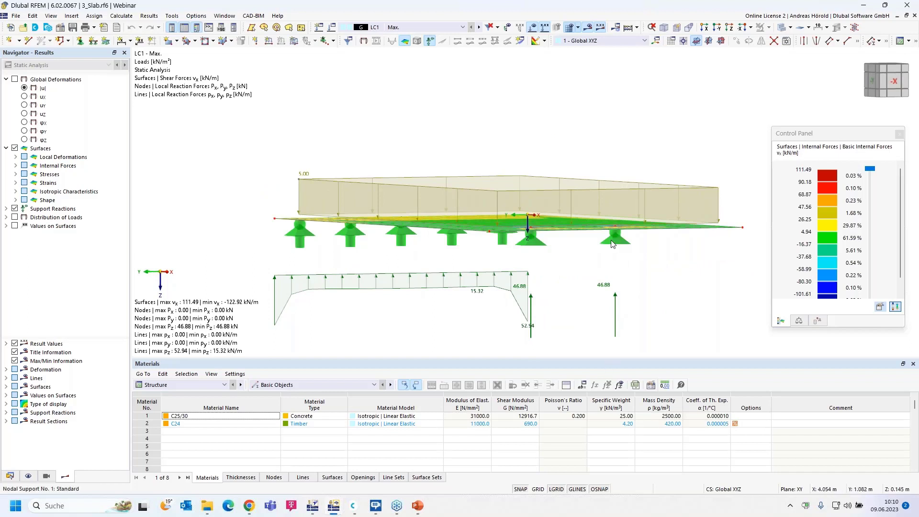
middle_click_drag(638, 264, 627, 259, "ctrl")
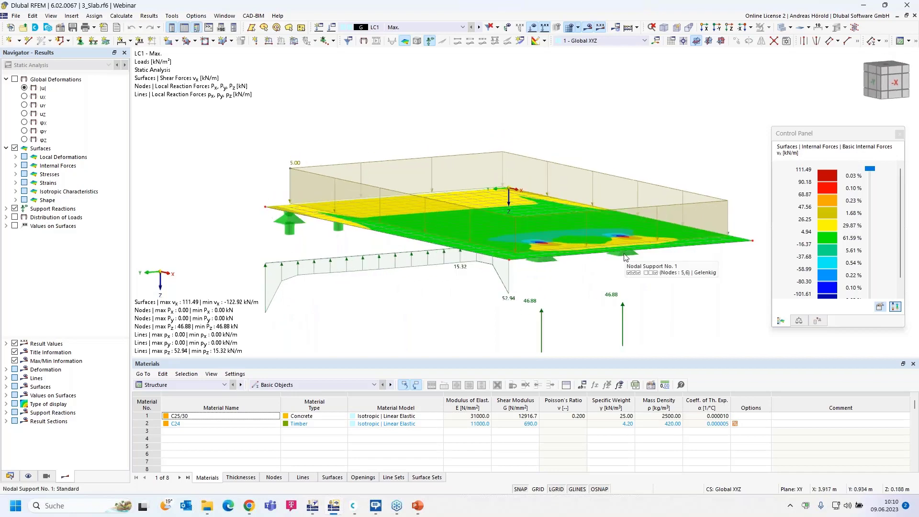
scroll(625, 258, "up", 4)
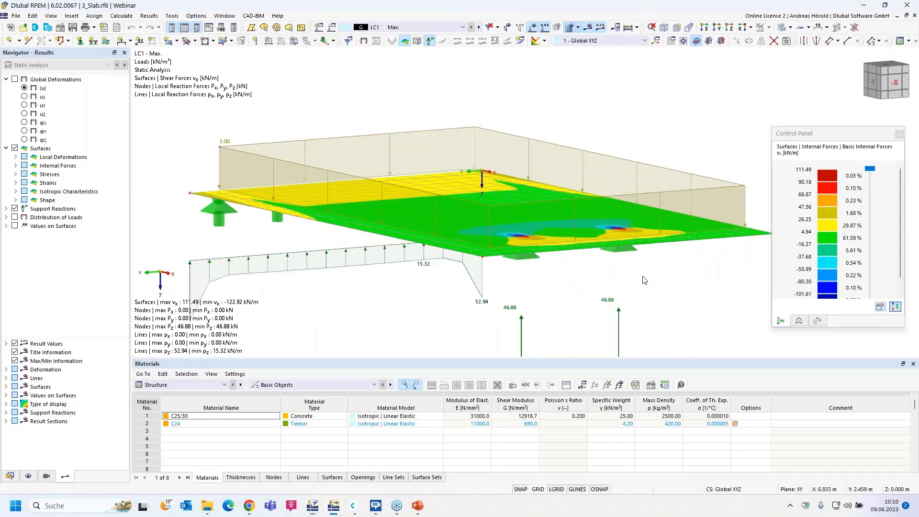
scroll(614, 238, "up", 2)
scroll(613, 238, "up", 4)
middle_click_drag(639, 335, 610, 292, "ctrl")
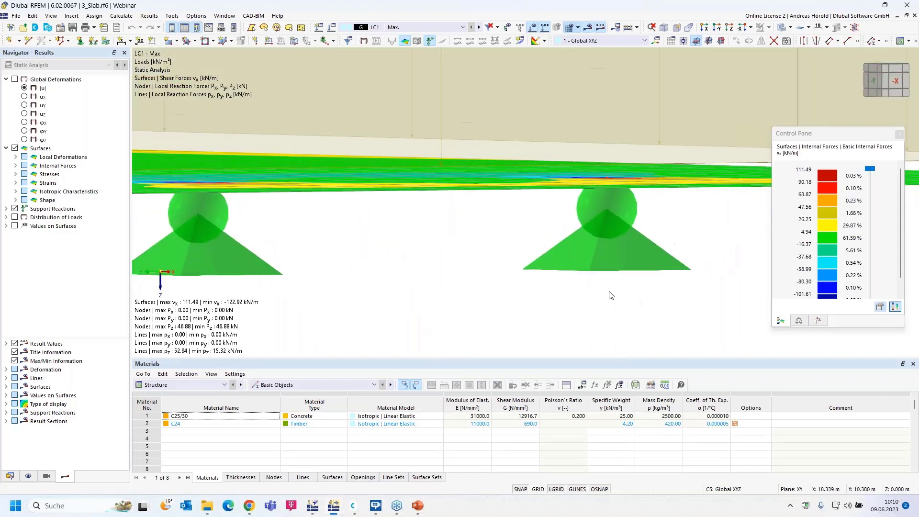
double_click(610, 239)
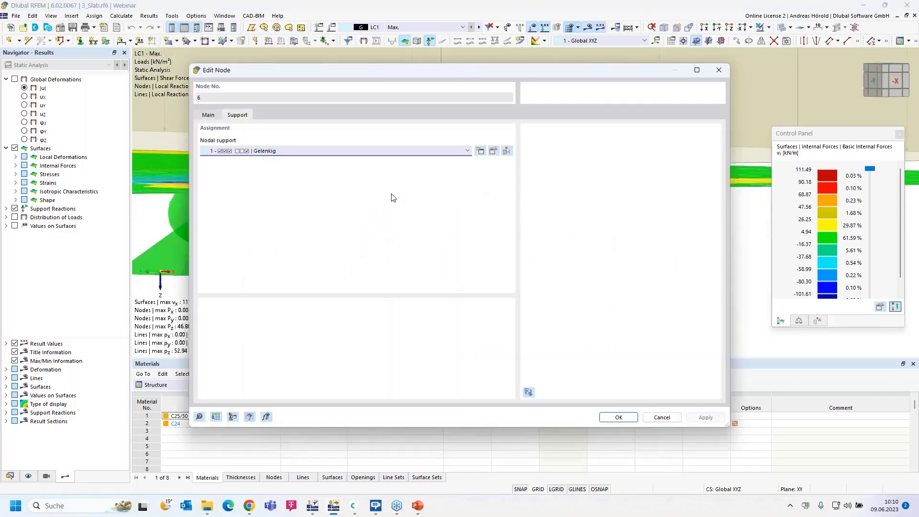
left_click(481, 151)
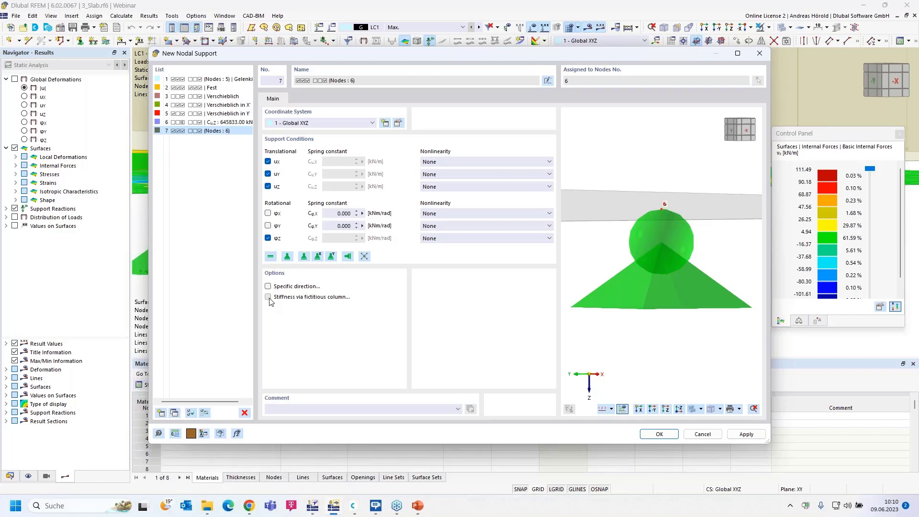
left_click(268, 297)
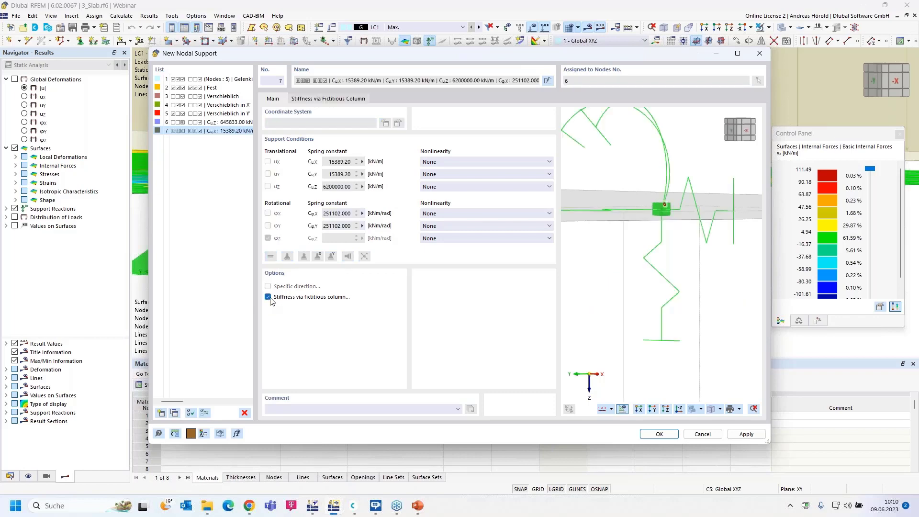
left_click(322, 99)
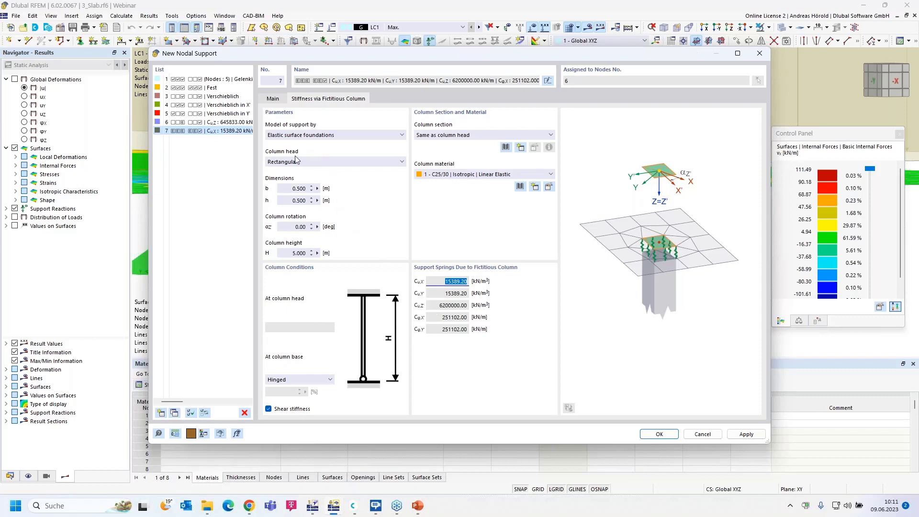
- Check the support model options and try a circular column head, returning it to Rectangular
left_click(325, 136)
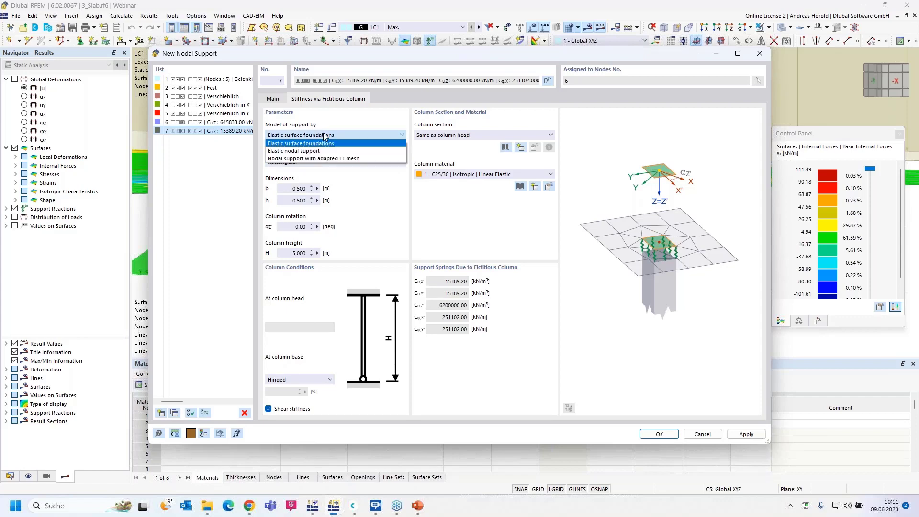
left_click(325, 136)
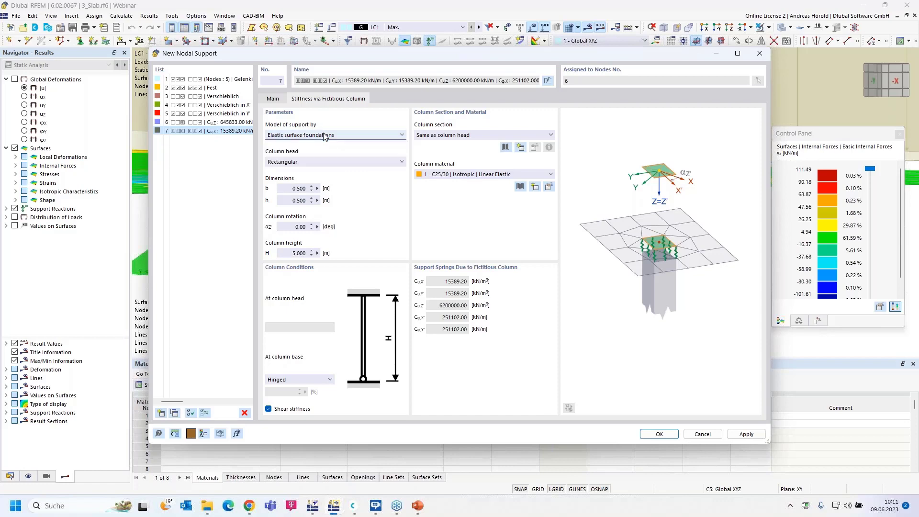
left_click(323, 161)
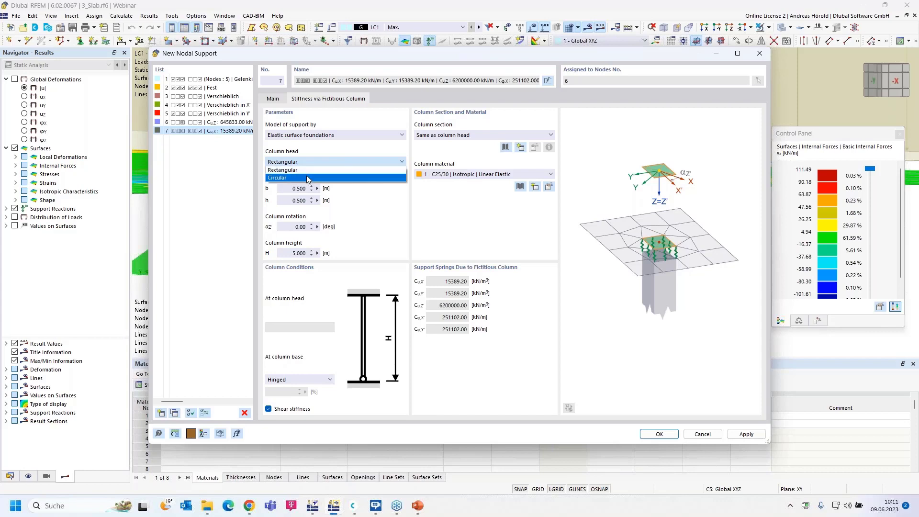
left_click(307, 177)
left_click(313, 161)
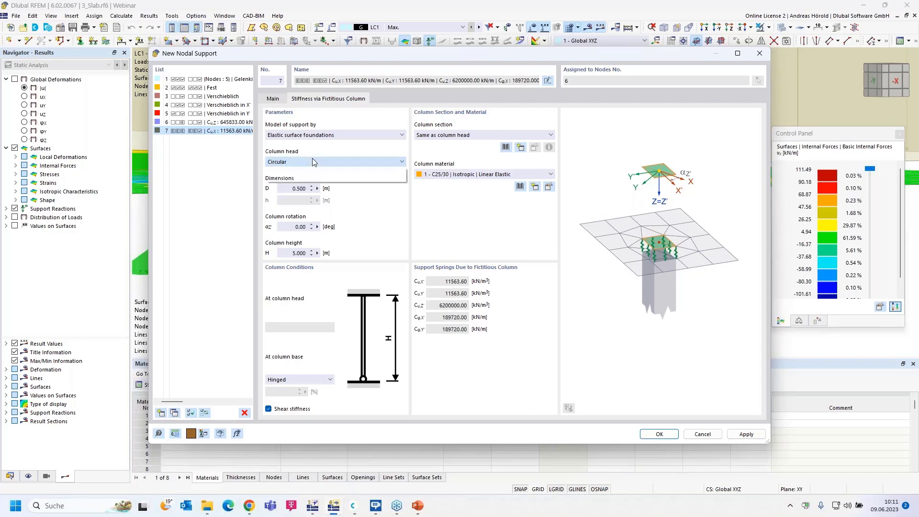
left_click(313, 170)
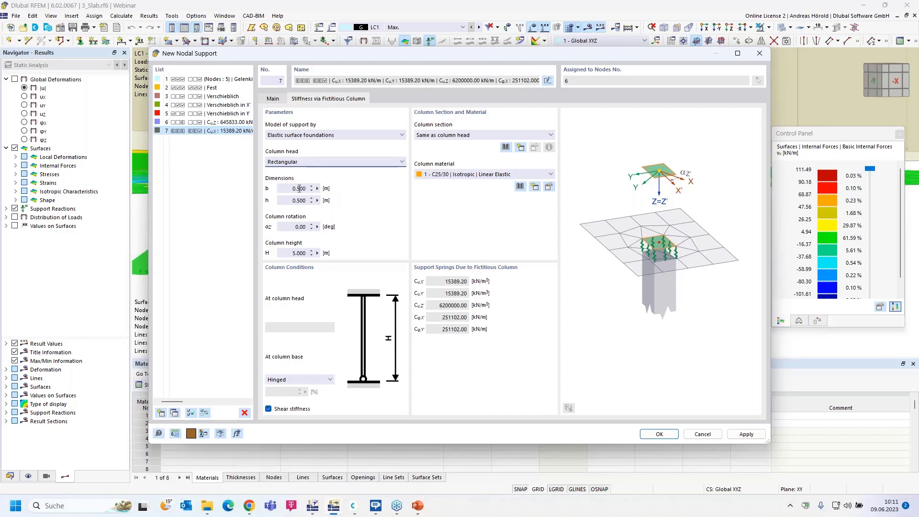
- Set the rectangular column head dimensions b and h to 0.200 m each
left_click_drag(298, 189, 316, 185)
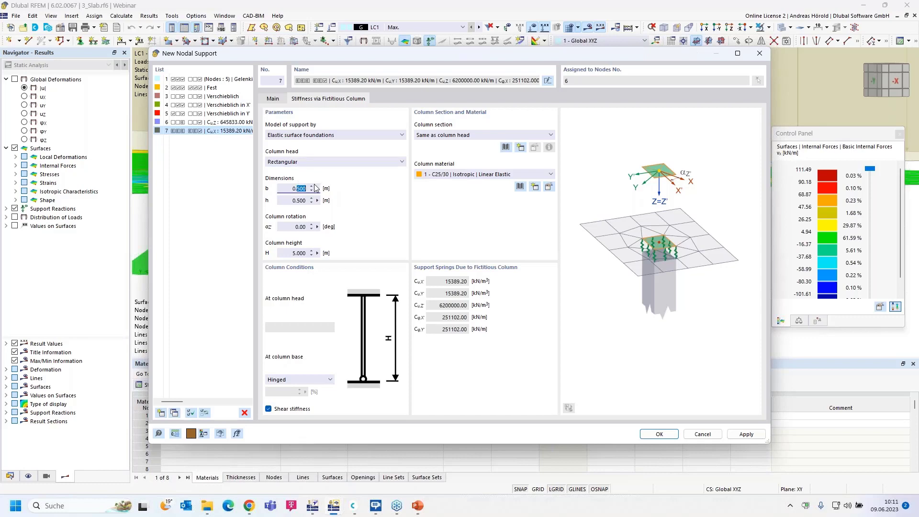
type("2")
left_click(299, 200)
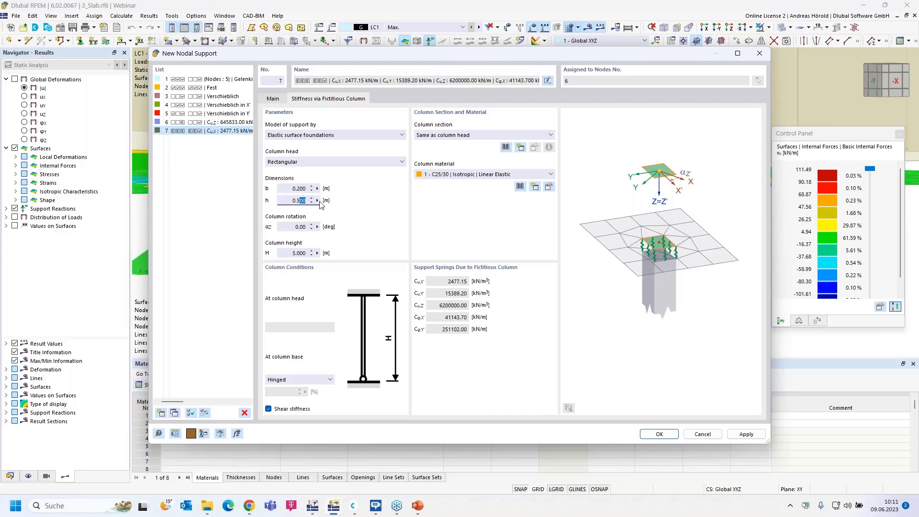
type("2")
left_click(287, 188)
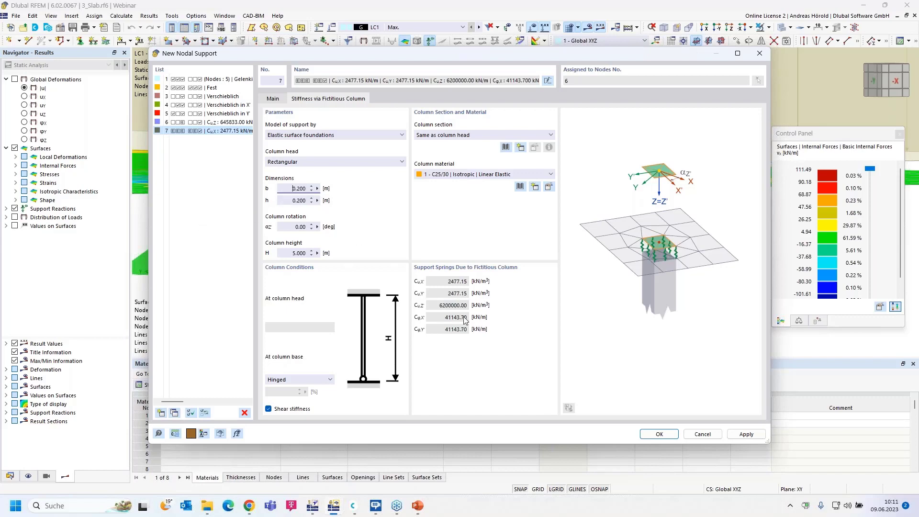
- Set the column height to 3.000 m and try a Rigid column base, returning it to Hinged
left_click(292, 253)
type("3")
left_click(295, 380)
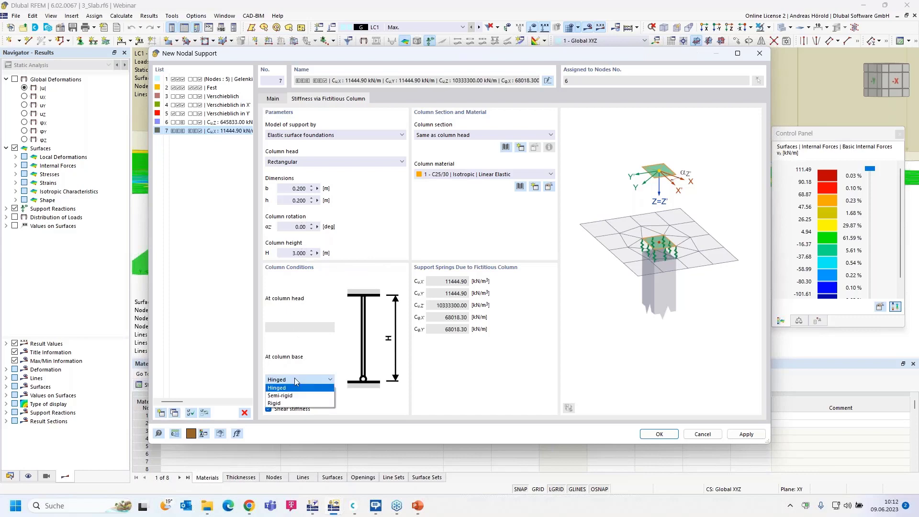
left_click(293, 405)
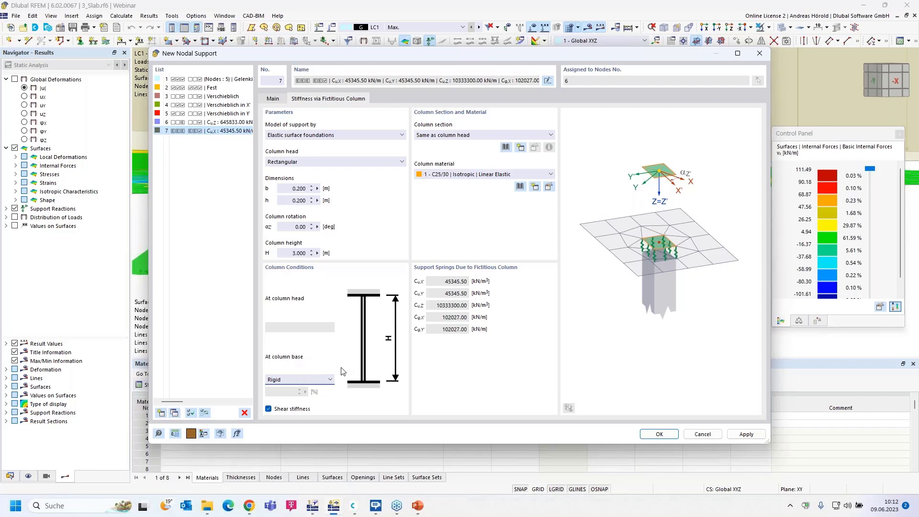
left_click(298, 381)
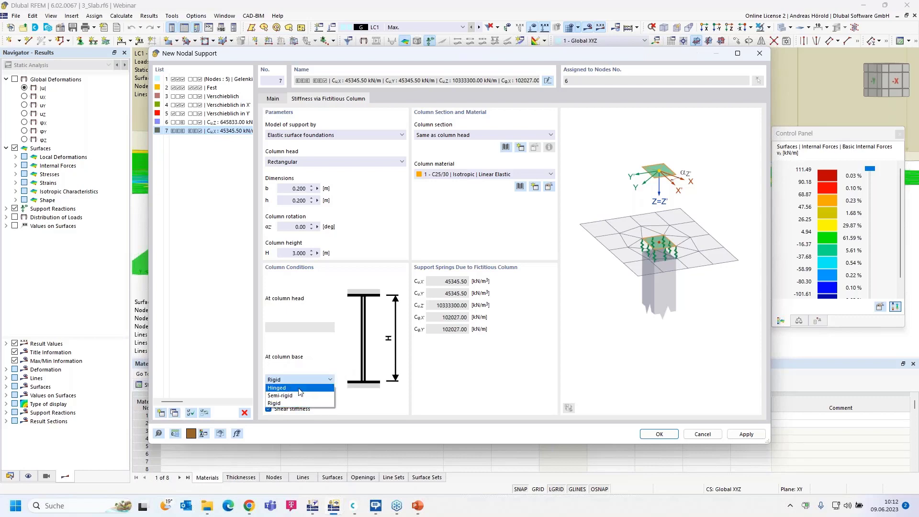
left_click(299, 388)
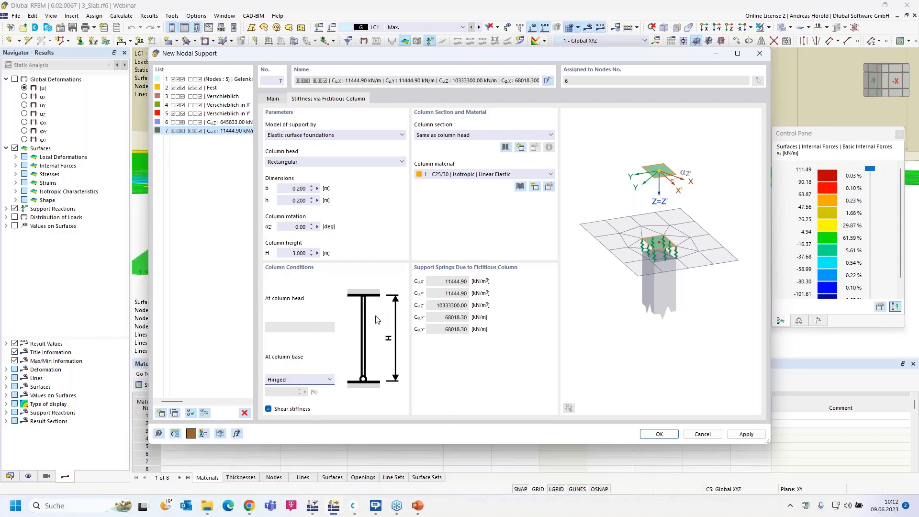
- Check the column section and material options, keeping Same as column head and C25/30
left_click(466, 135)
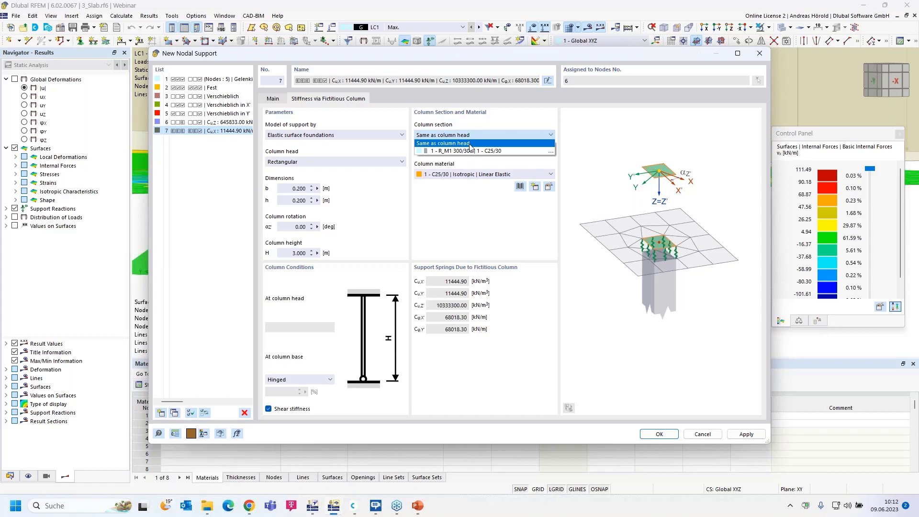
left_click(481, 123)
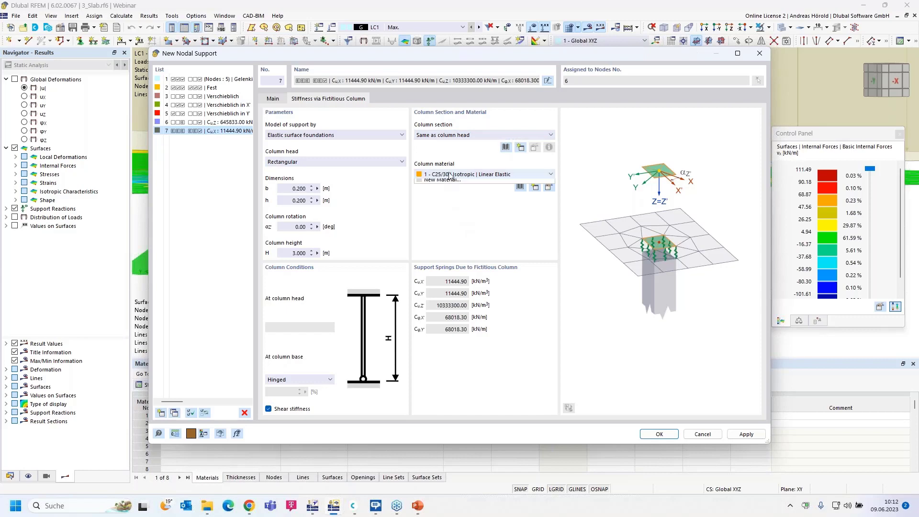
left_click(450, 175)
left_click(450, 175)
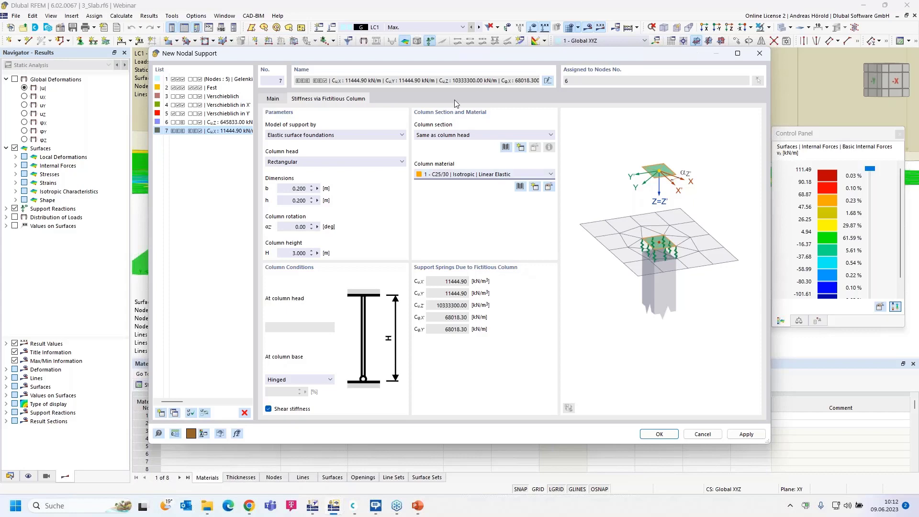
- Try the Elastic nodal support model with a Rigid base and Semi-rigid head, returning both column conditions to Hinged
left_click(402, 137)
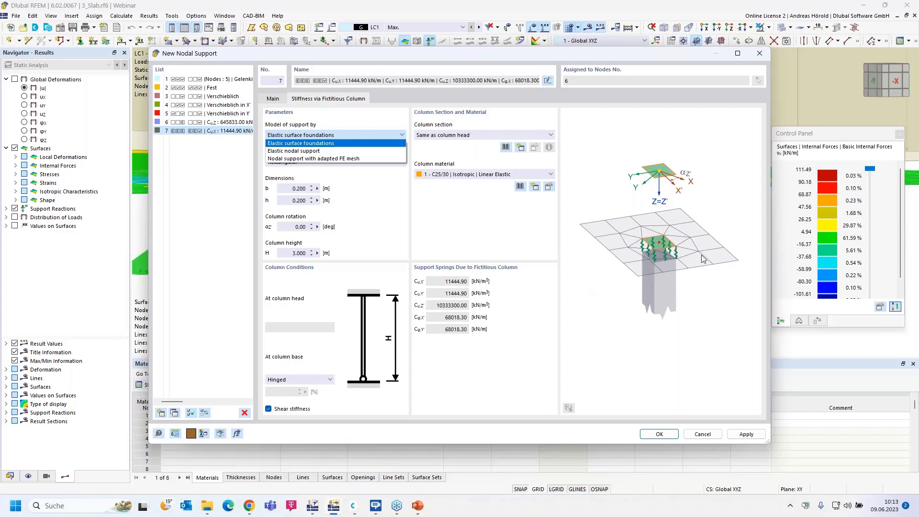
left_click(319, 151)
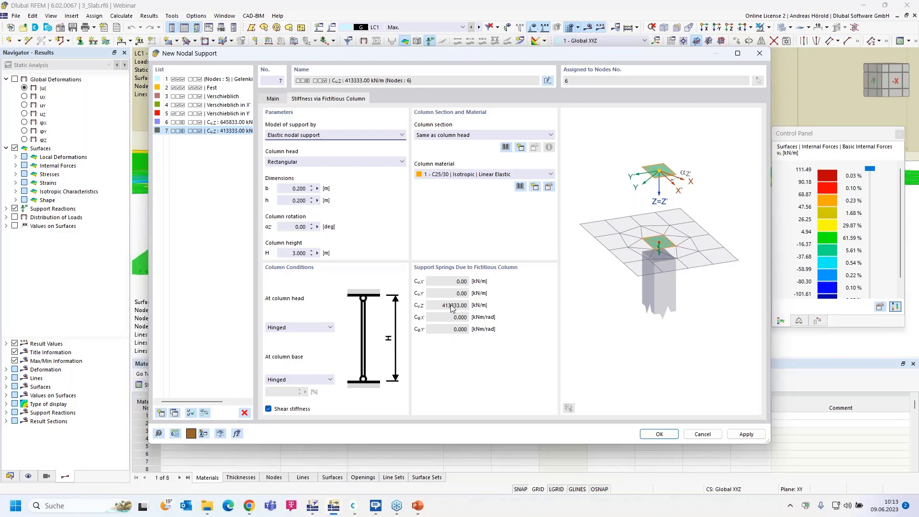
left_click(320, 381)
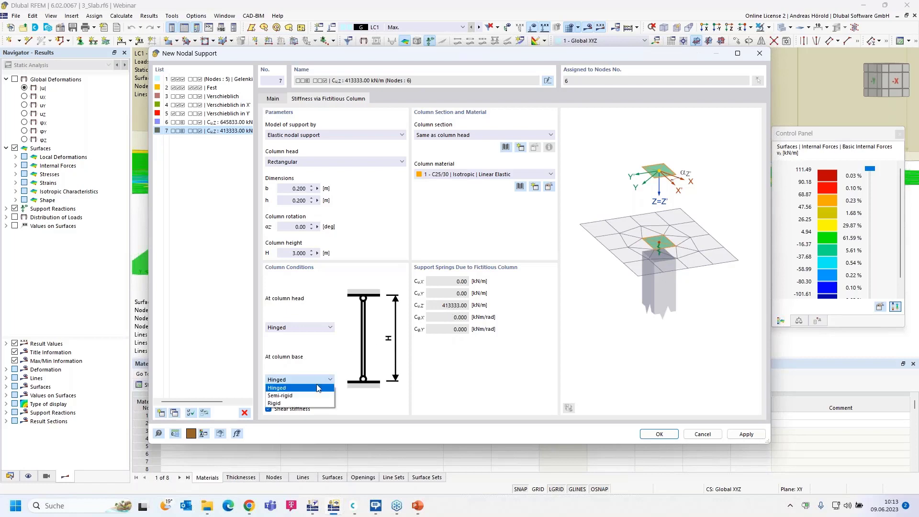
left_click(299, 403)
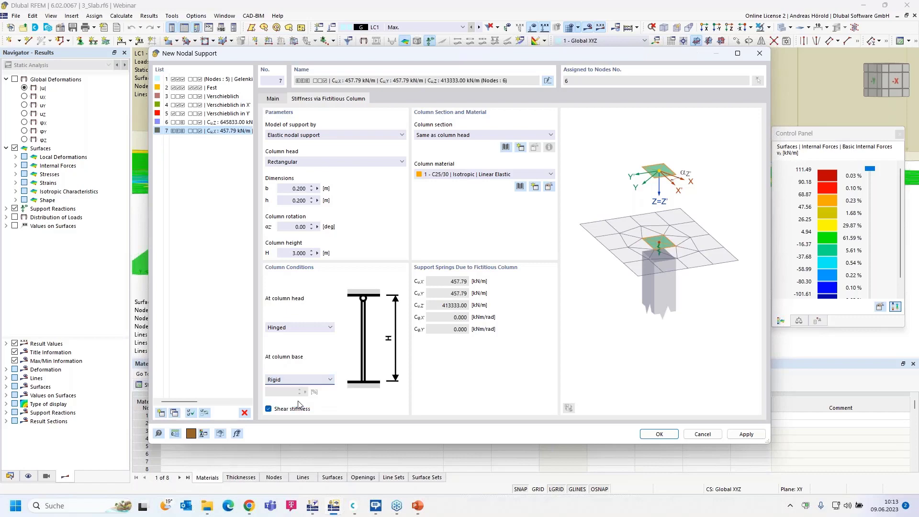
left_click(308, 328)
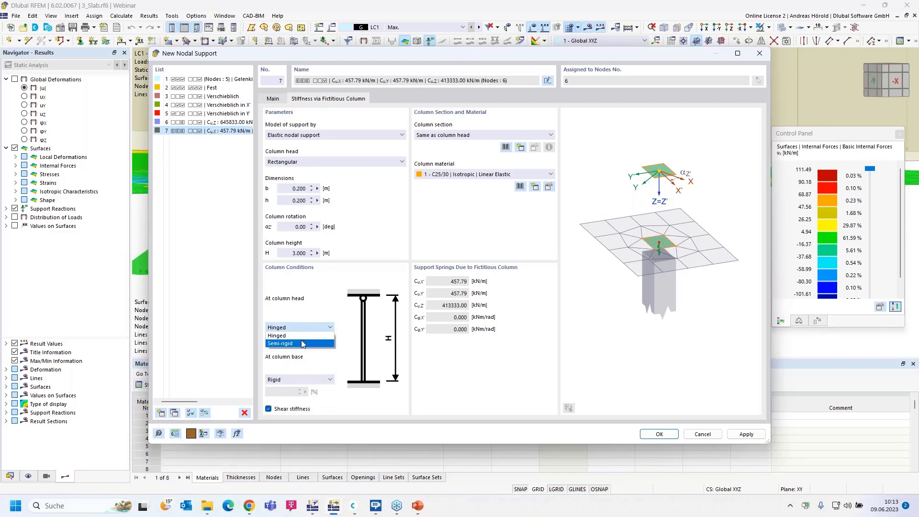
left_click(301, 344)
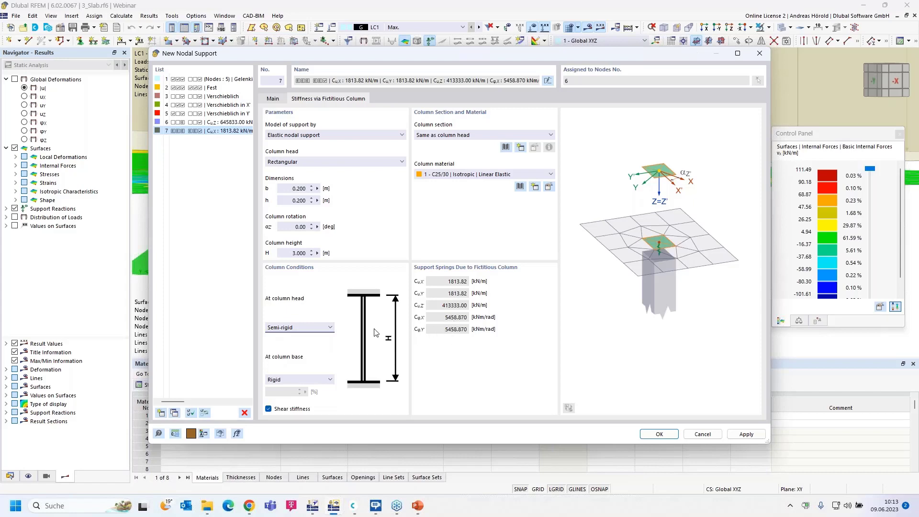
left_click(320, 329)
left_click(315, 335)
left_click(289, 380)
left_click(294, 389)
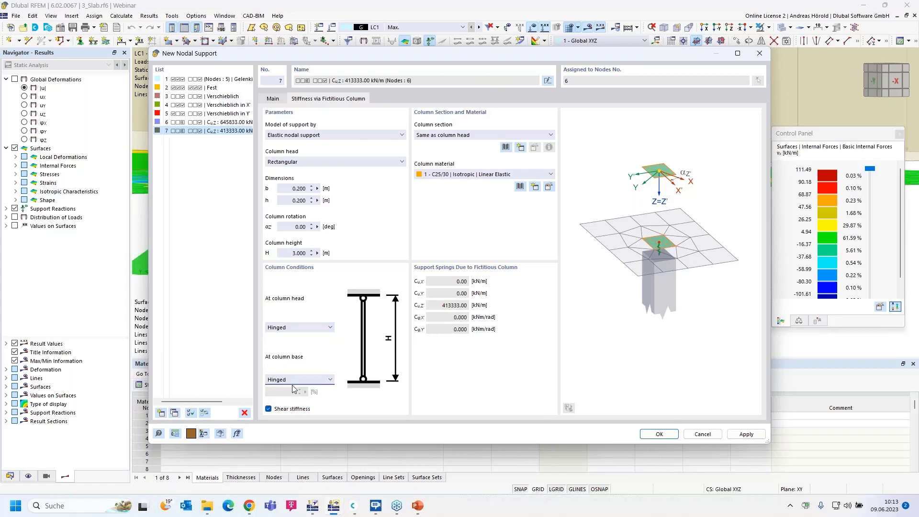
- Try Nodal support with adapted FE mesh as the support model, returning it to Elastic surface foundations
left_click(341, 135)
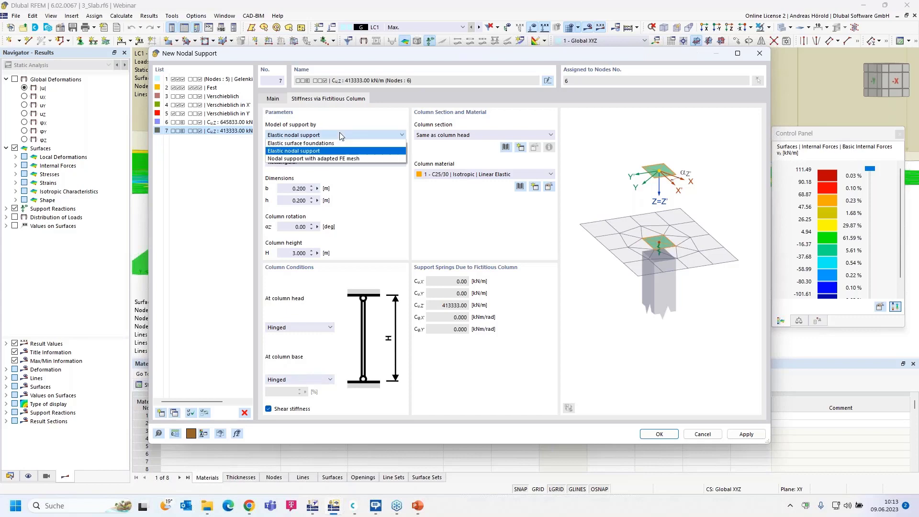
left_click(343, 158)
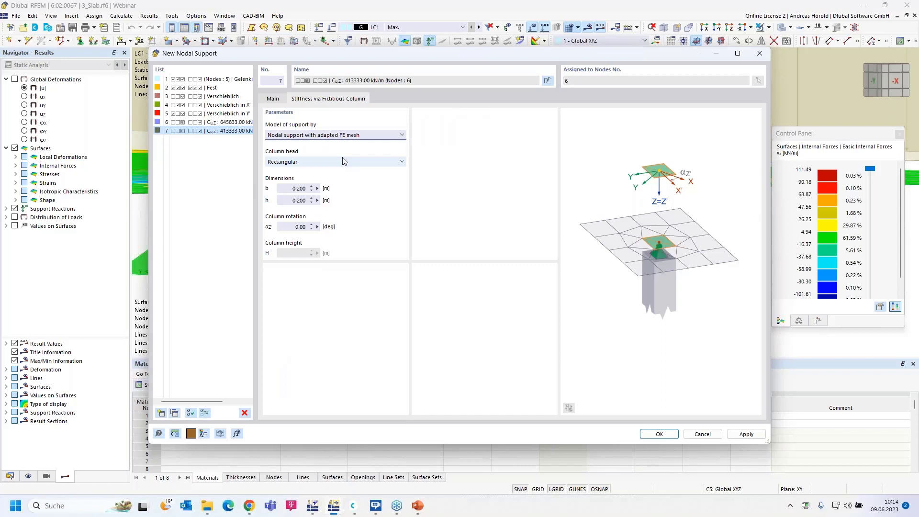
left_click(366, 135)
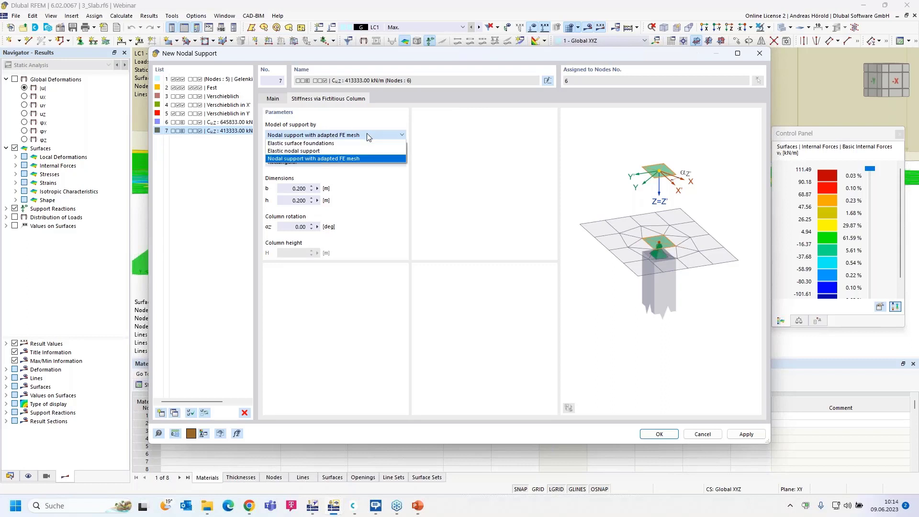
left_click(366, 159)
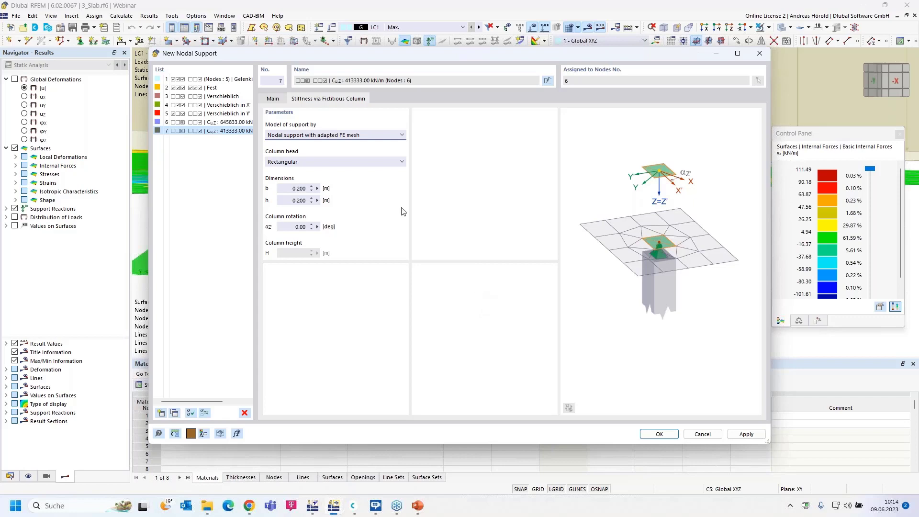
left_click(341, 136)
left_click(338, 143)
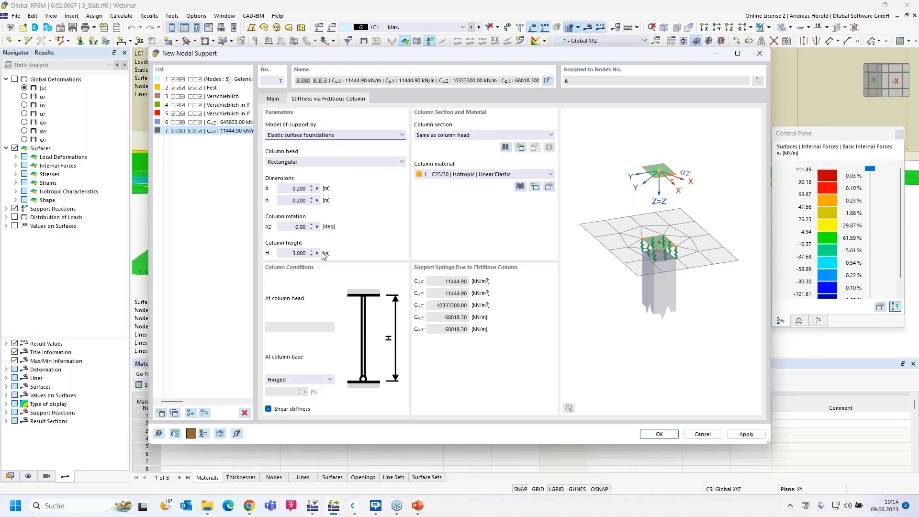
- Confirm the new nodal support at node 6 and accept deleting all results including the mesh
left_click(657, 434)
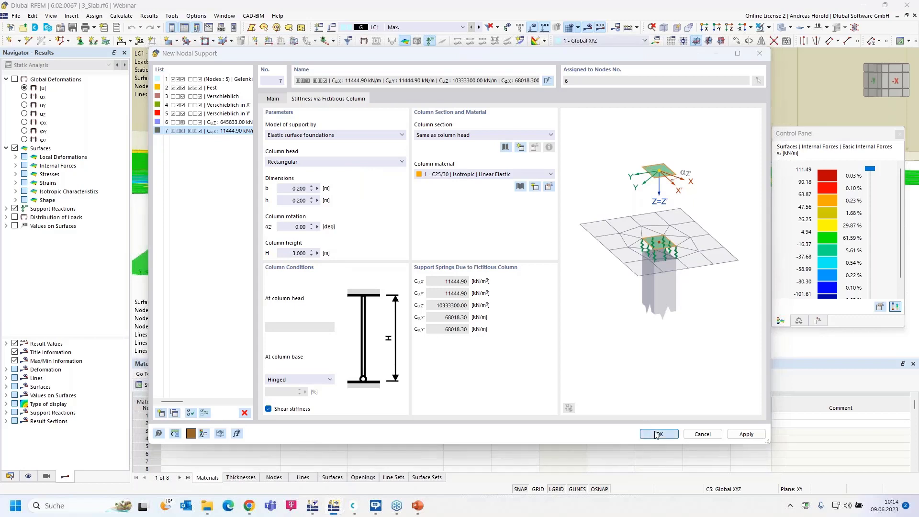
left_click(500, 293)
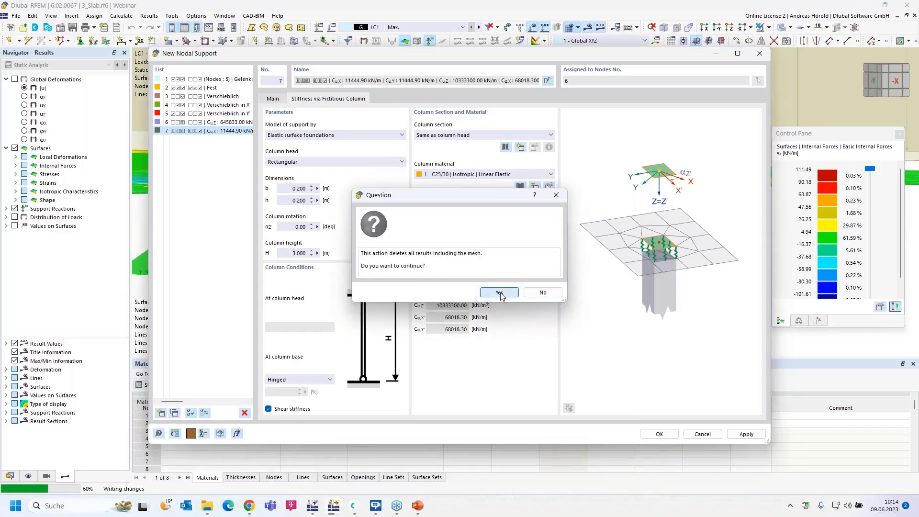
left_click(618, 417)
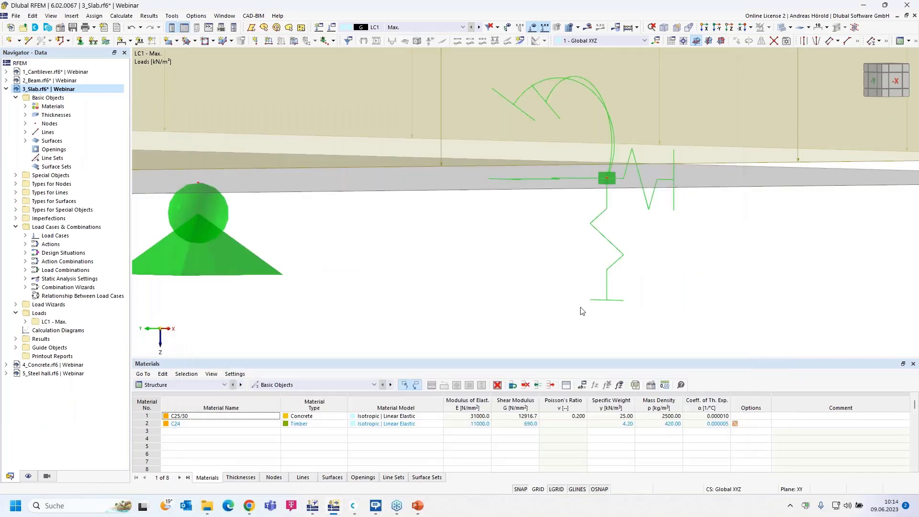
- Calculate load case LC1 and examine the slab's shear forces around both column supports
left_click(588, 28)
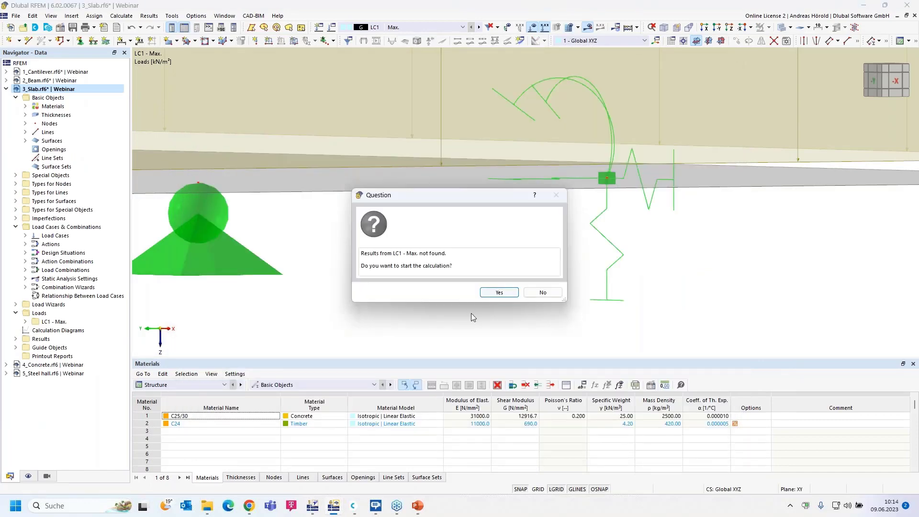
left_click(499, 293)
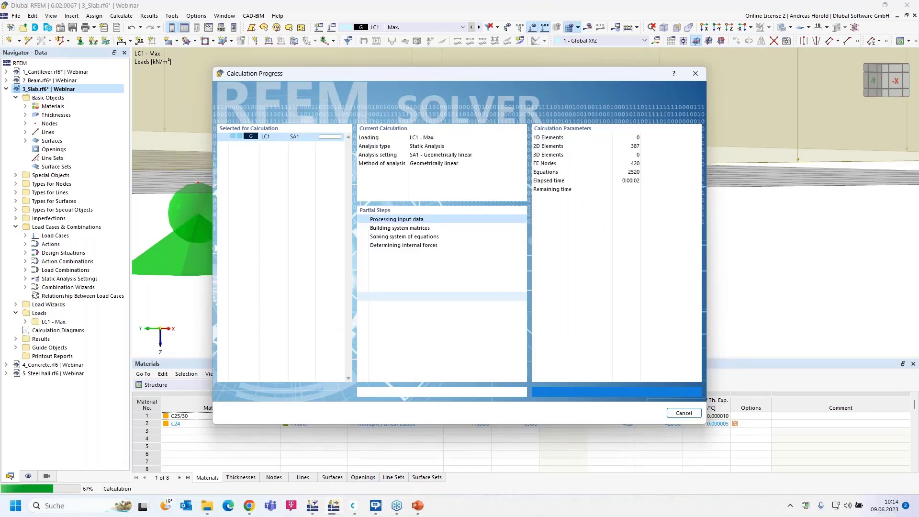
middle_click_drag(498, 257, 500, 291, "ctrl")
scroll(499, 291, "down", 3)
scroll(522, 214, "down", 4)
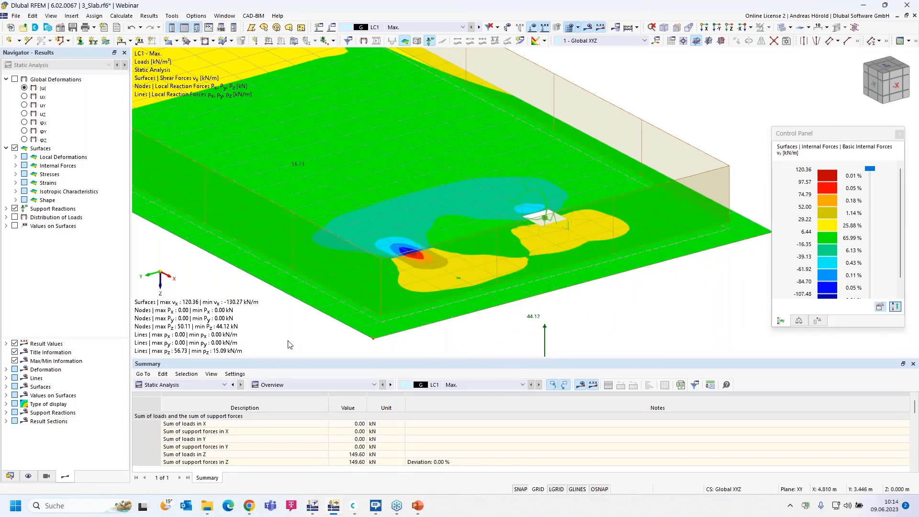
scroll(274, 327, "down", 2)
middle_click_drag(289, 321, 385, 316)
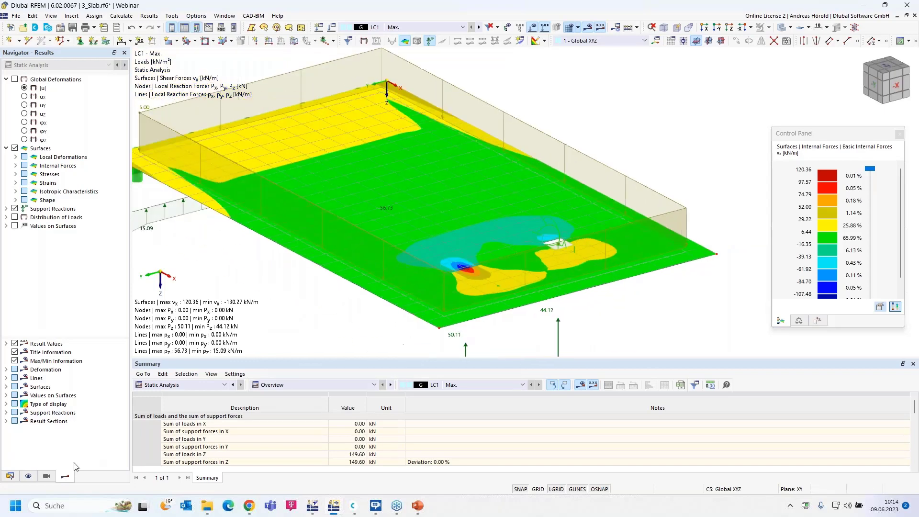
- Return to the model data, collapse 3_Slab.rf6 and make 4_Concrete.rf6 the active model
left_click(9, 476)
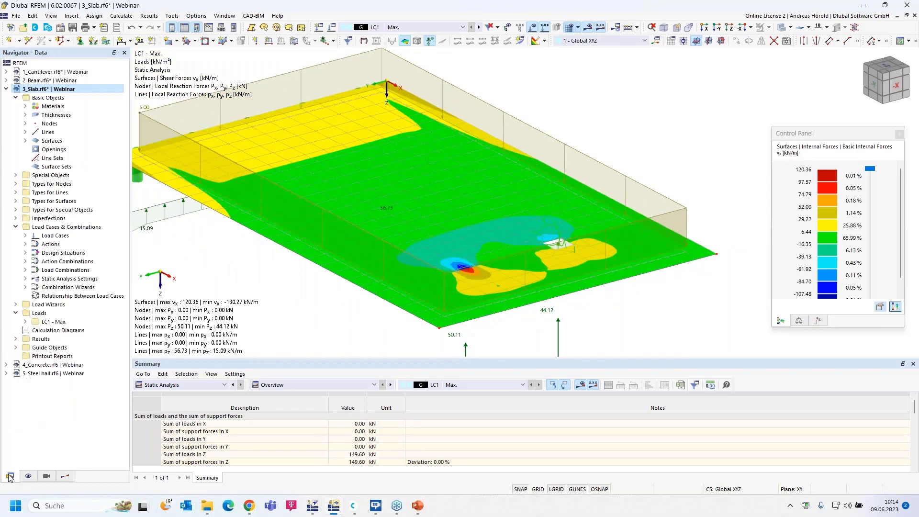
left_click(6, 89)
double_click(57, 98)
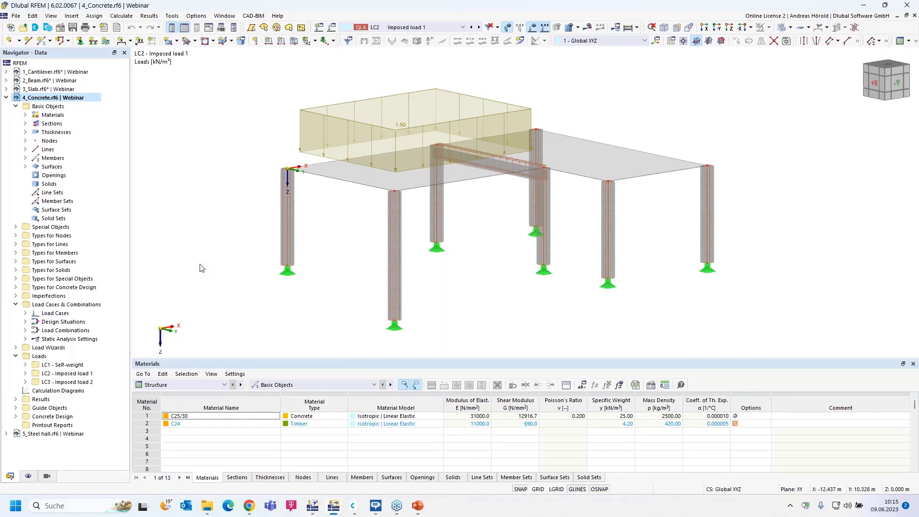
- Activate the generated visibility showing only the surfaces made of material C25/30
left_click(47, 476)
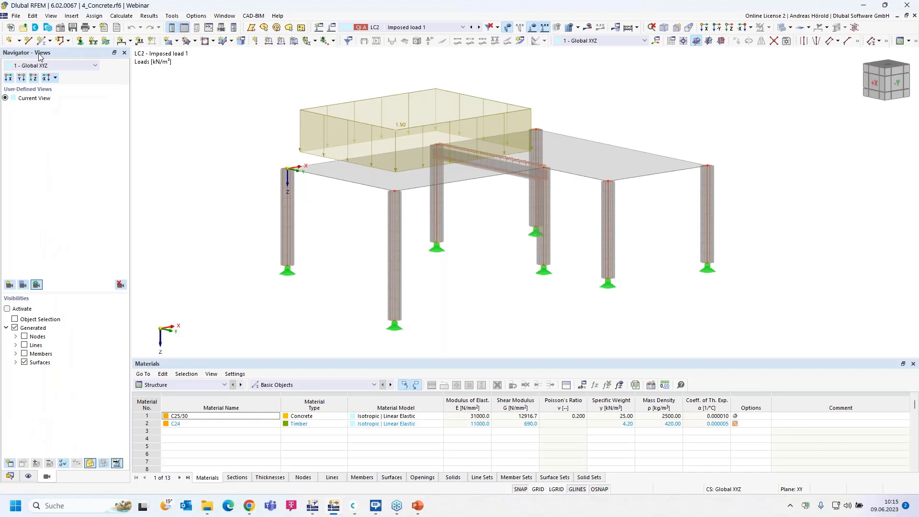
left_click(15, 363)
left_click(25, 371)
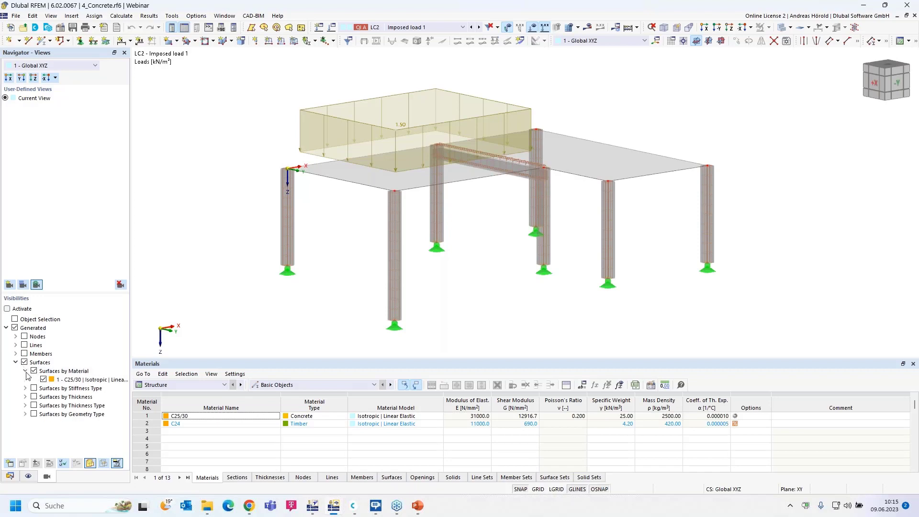
left_click(43, 379)
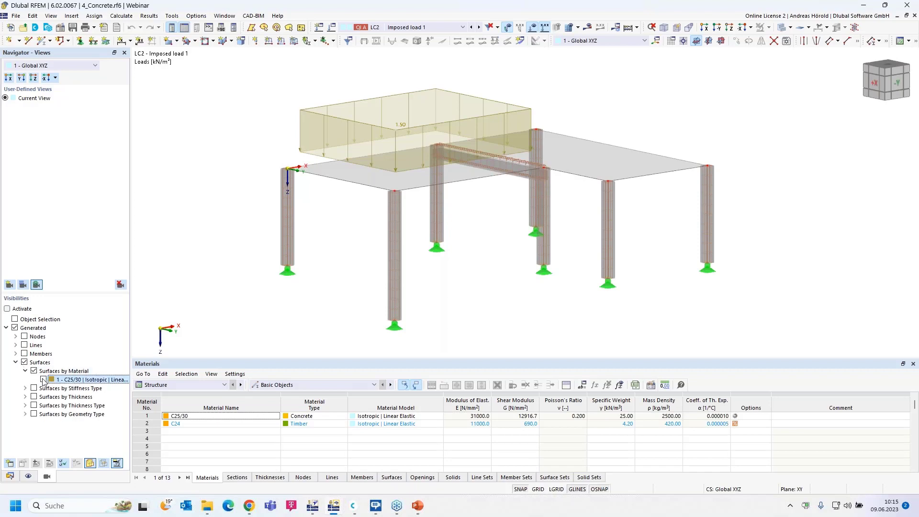
left_click(43, 380)
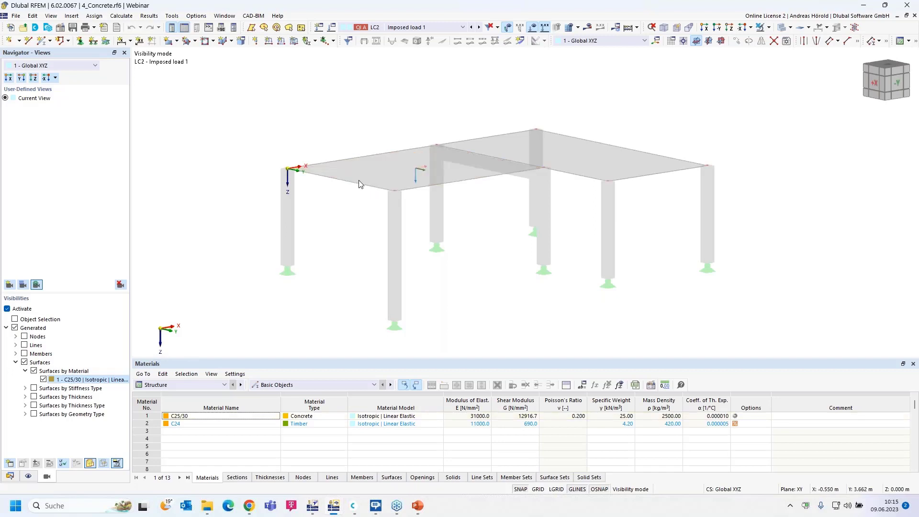
- Display the surfaces' nodes and the imposed surface load within the active visibility
scroll(361, 176, "up", 2)
scroll(361, 175, "up", 2)
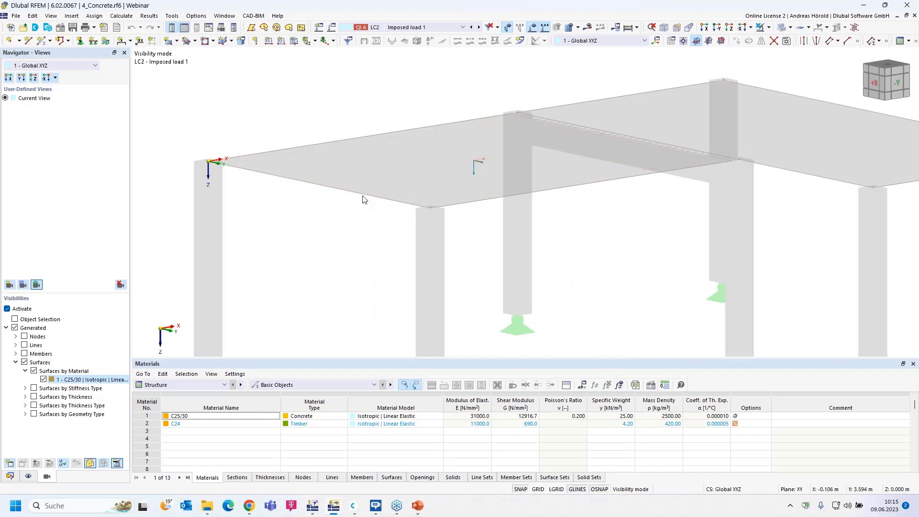
scroll(267, 265, "down", 3)
scroll(268, 263, "up", 1)
mouse_move(271, 254)
middle_mouse_down()
mouse_move(280, 242)
mouse_move(271, 253)
middle_mouse_up()
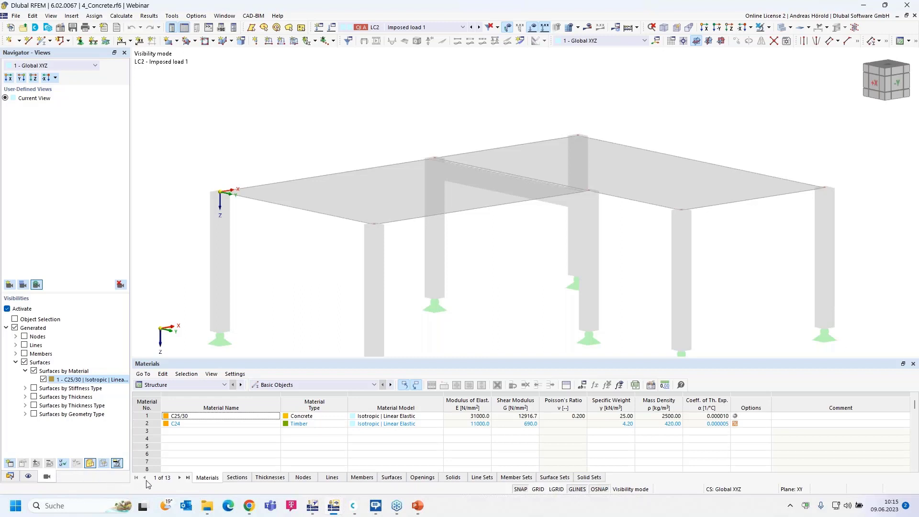
left_click(116, 463)
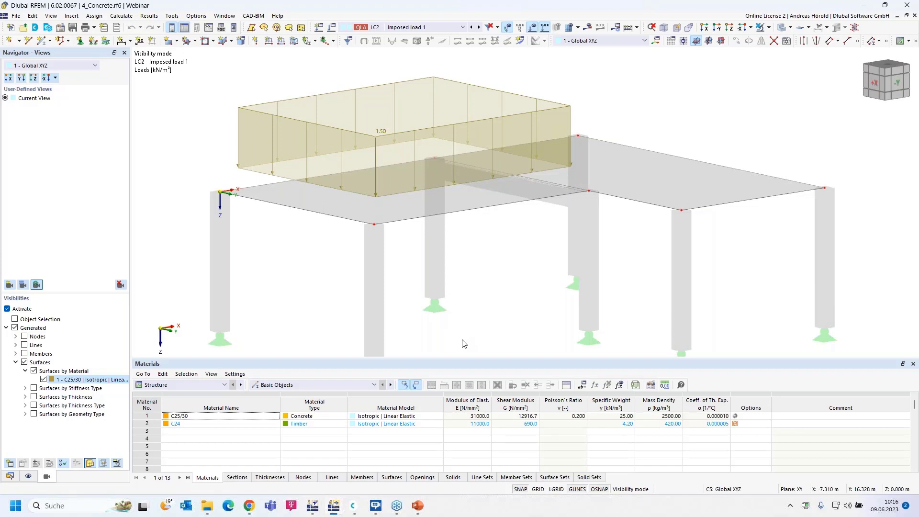
- Hide and redisplay the surfaces' nodes and the imposed surface load within the active visibility
left_click(117, 463)
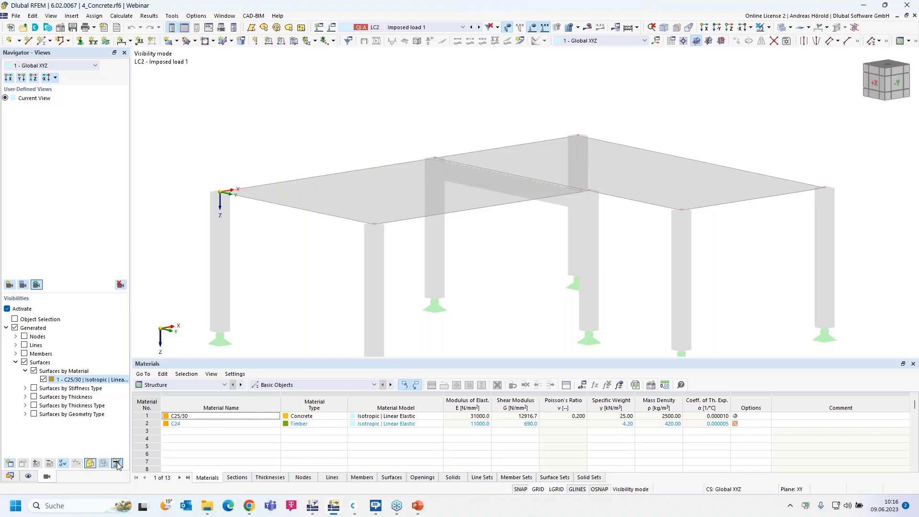
left_click(117, 463)
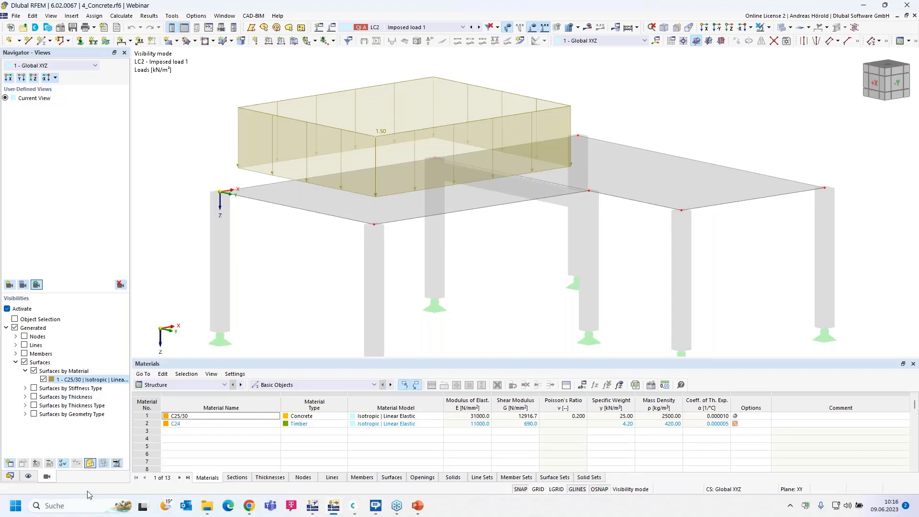
- Return to the model data, collapse 4_Concrete.rf6 and make 5_Steel hall.rf6 the active model
left_click(9, 476)
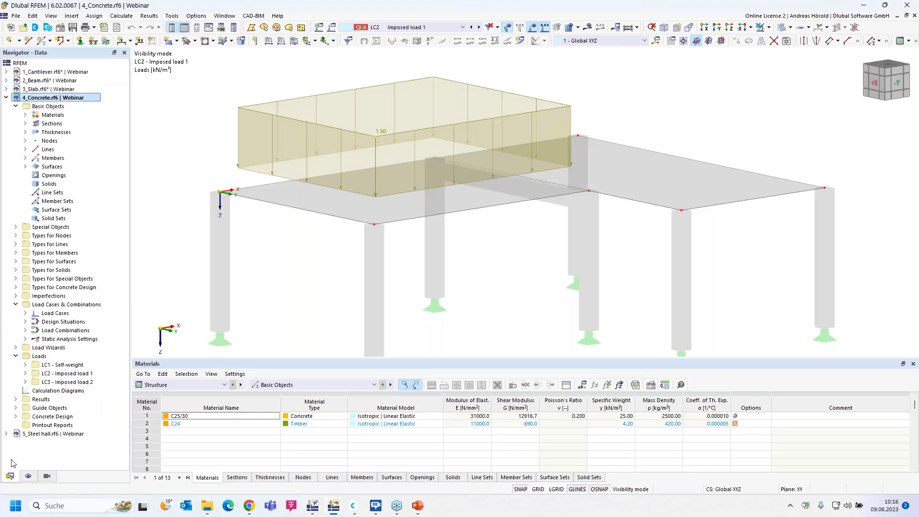
left_click(7, 98)
left_click(50, 106)
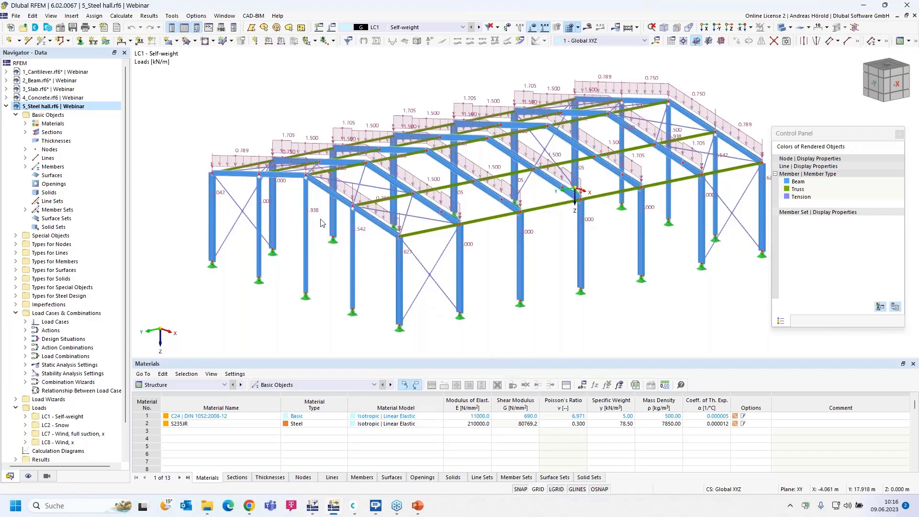
- Isolate the front gable frame's rafter member set using Visibility by Selected and Related Objects, and hide its loads
scroll(241, 195, "up", 3)
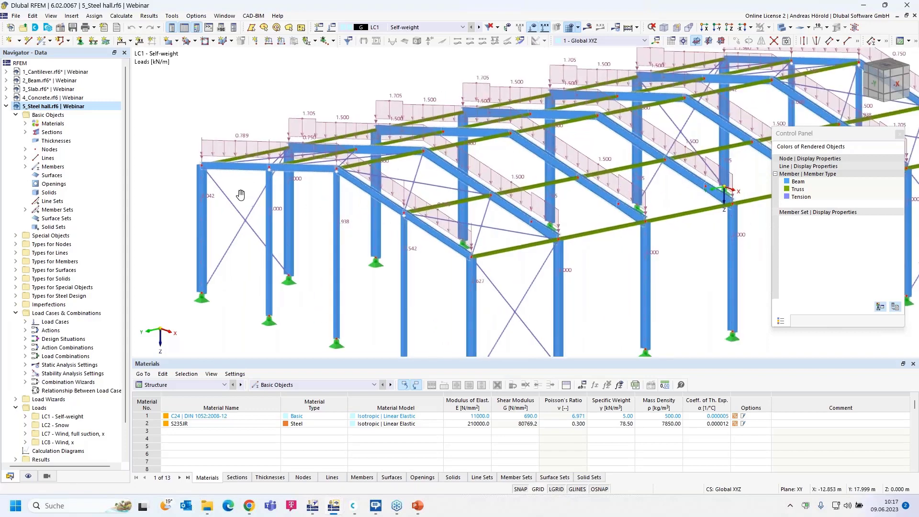
scroll(241, 195, "up", 3)
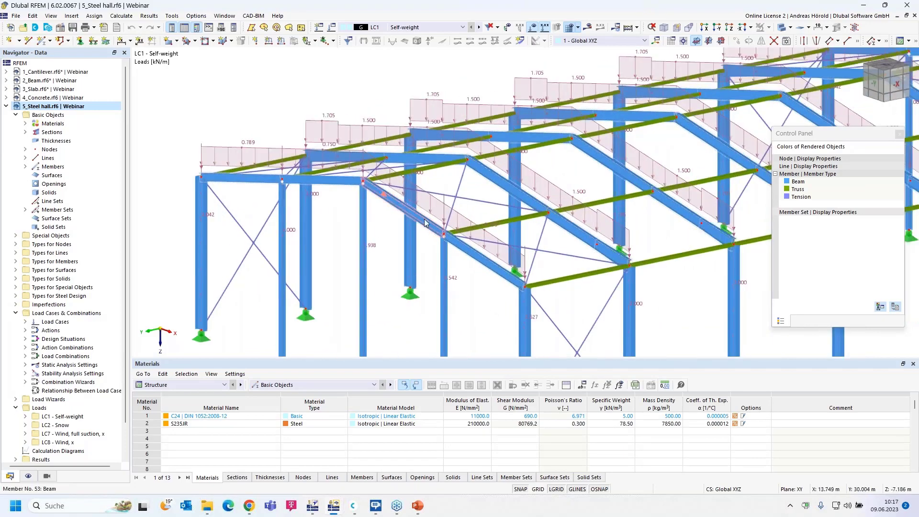
scroll(414, 213, "up", 1)
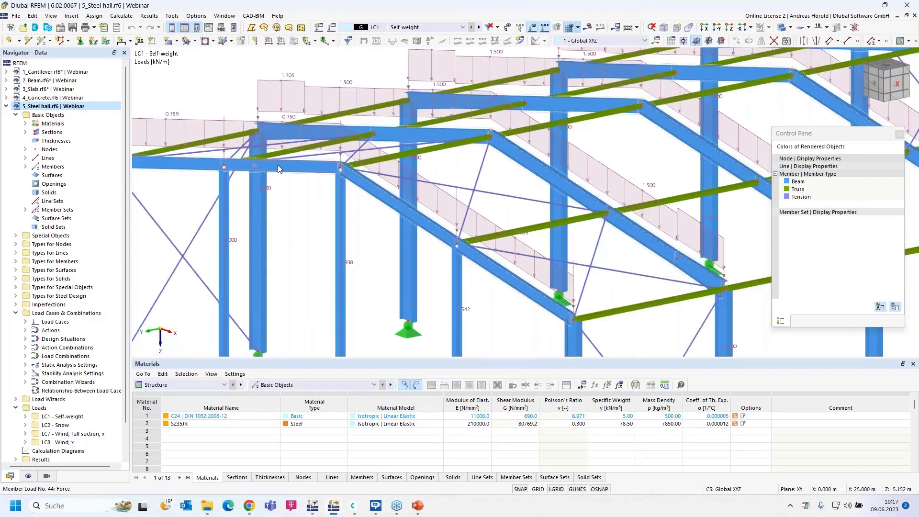
scroll(424, 228, "up", 2)
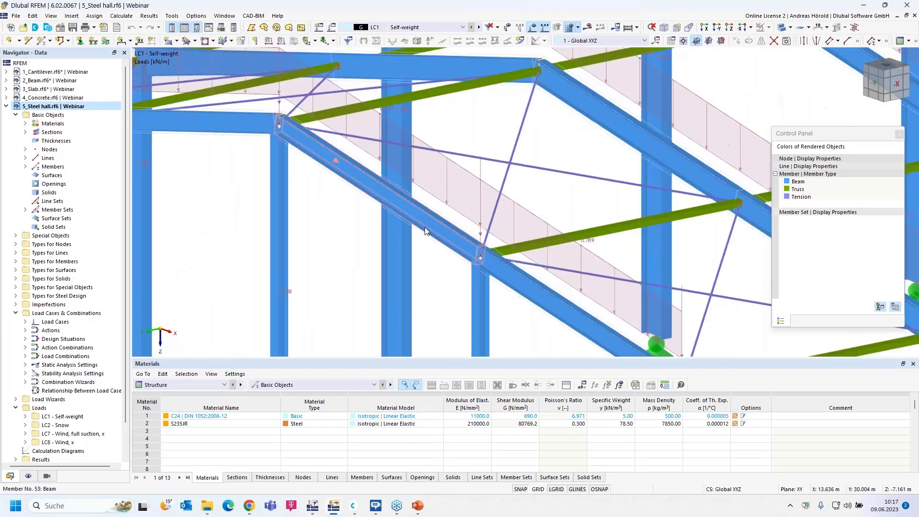
scroll(424, 227, "up", 2)
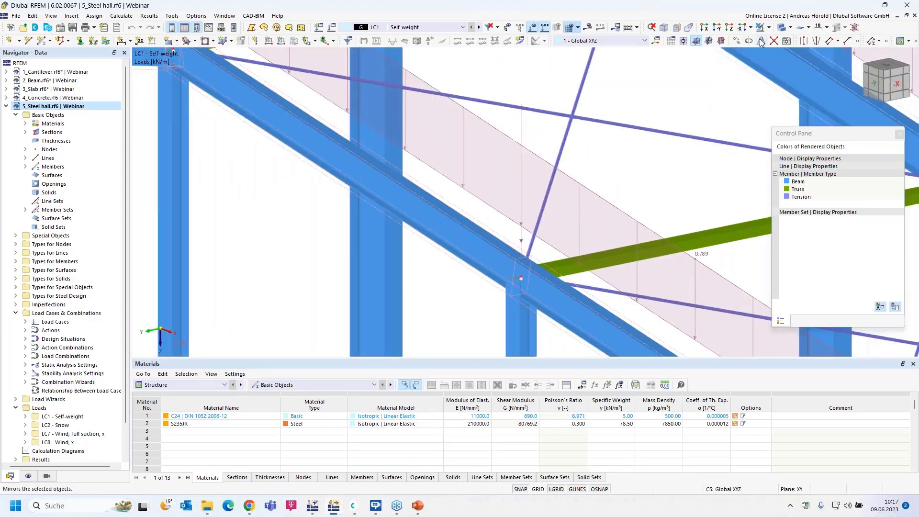
left_click(769, 27)
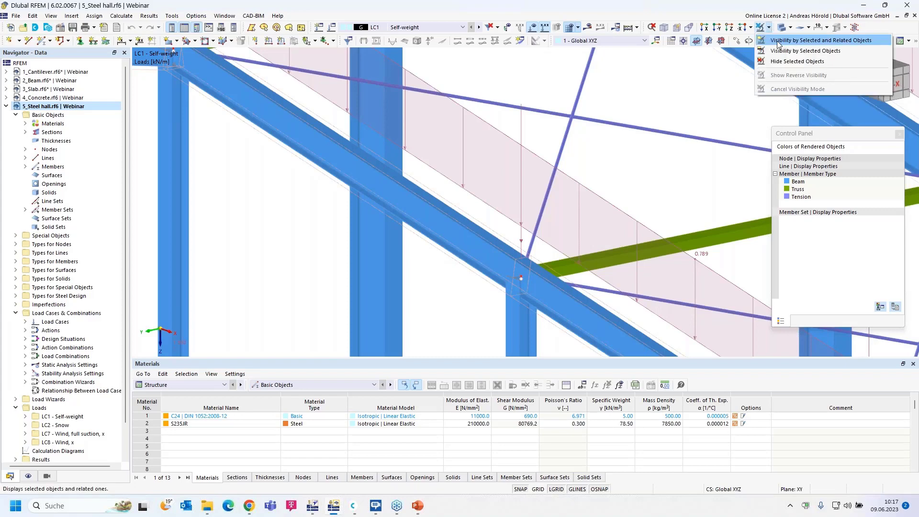
left_click(777, 41)
scroll(521, 177, "down", 5)
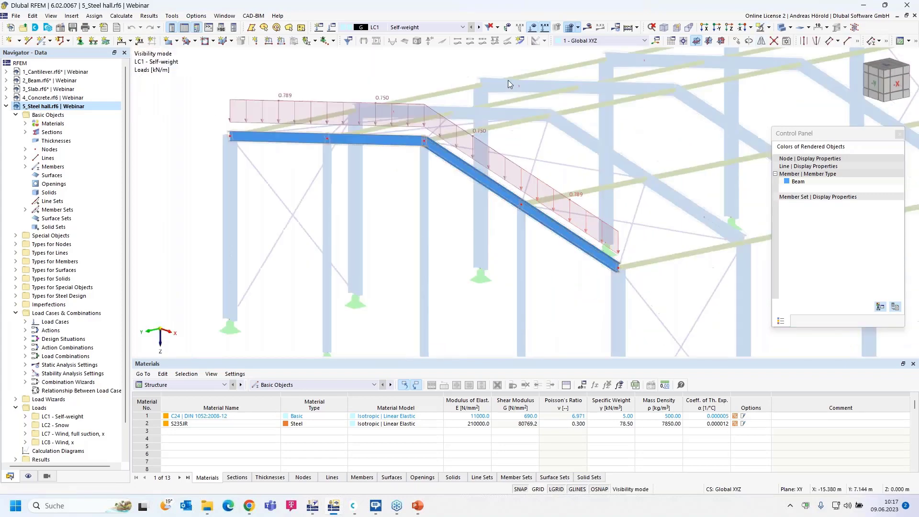
left_click(532, 27)
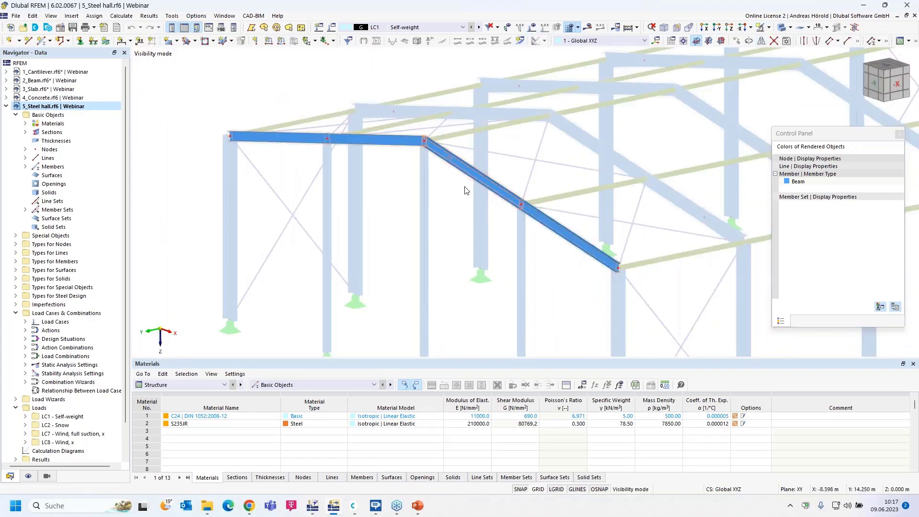
- Open the nodal supports of the 2D - 4 degrees of freedom boundary conditions assigned to the isolated Obergurt member set
scroll(463, 214, "up", 1)
scroll(463, 214, "up", 2)
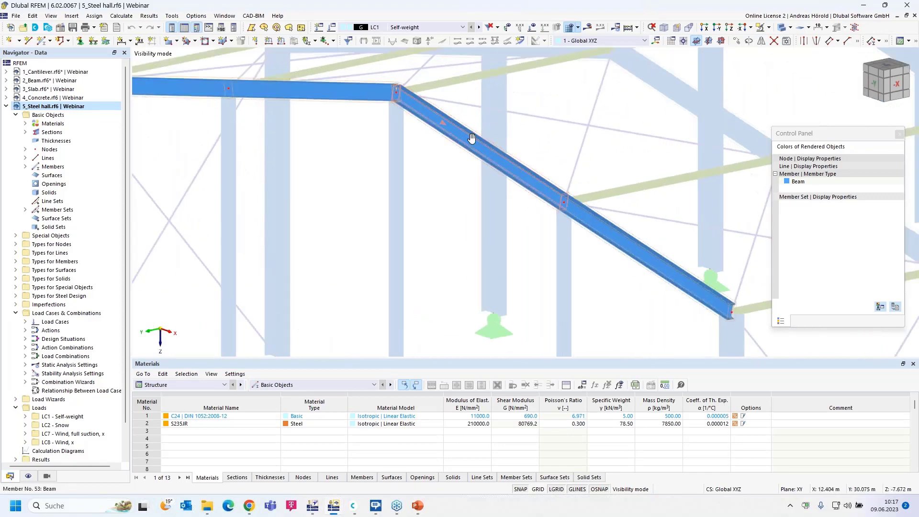
scroll(469, 220, "up", 2)
scroll(470, 222, "up", 2)
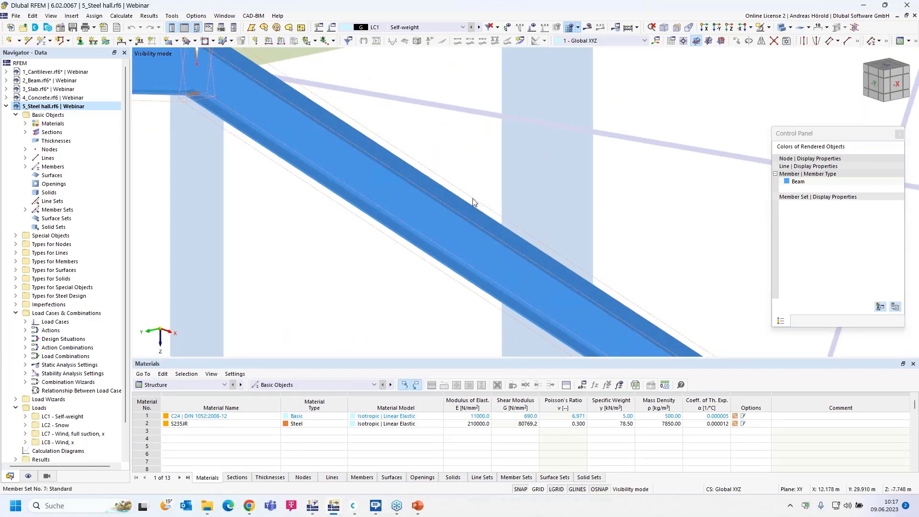
double_click(473, 202)
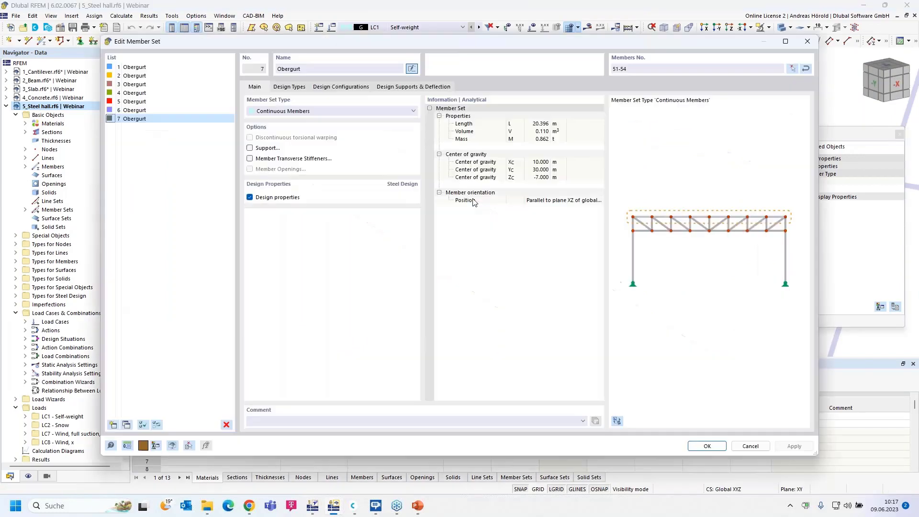
left_click(288, 88)
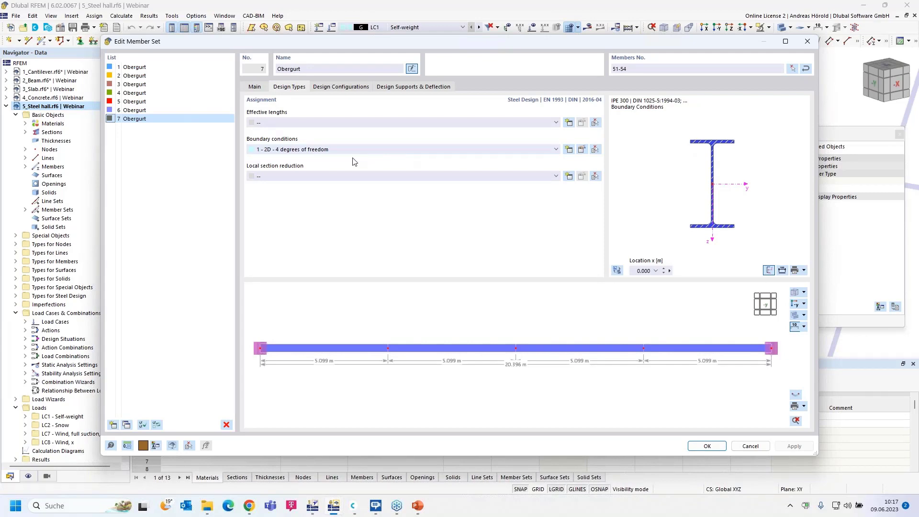
left_click(582, 150)
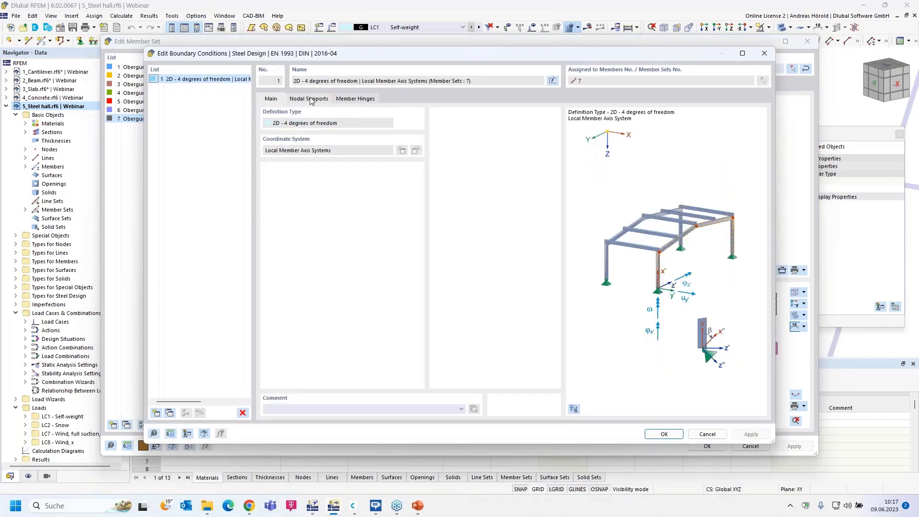
left_click(311, 100)
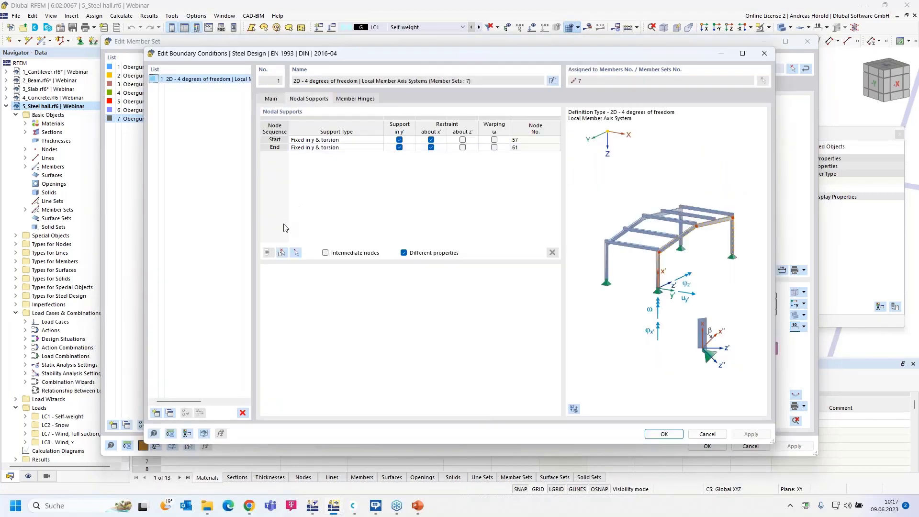
- Import the member set's intermediate nodes into the boundary conditions and add support in y' at nodes 58, 59 and 60
left_click(282, 253)
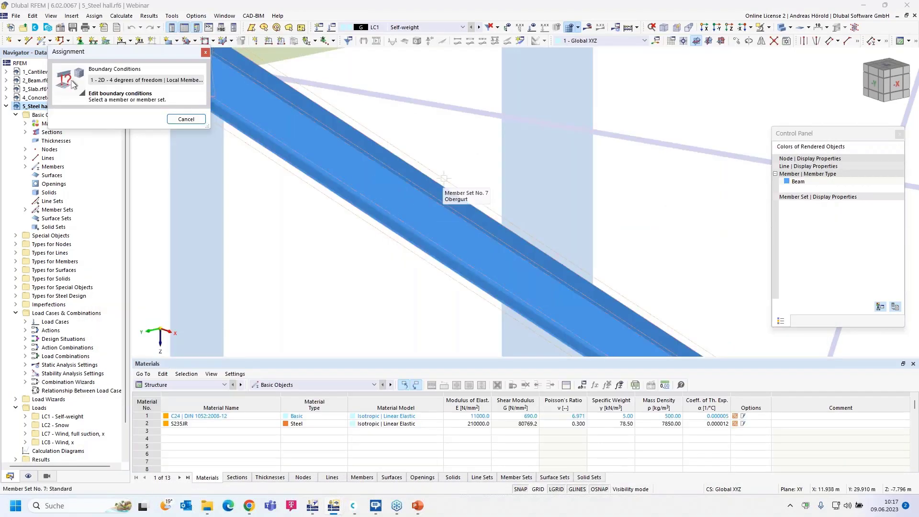
left_click(438, 183)
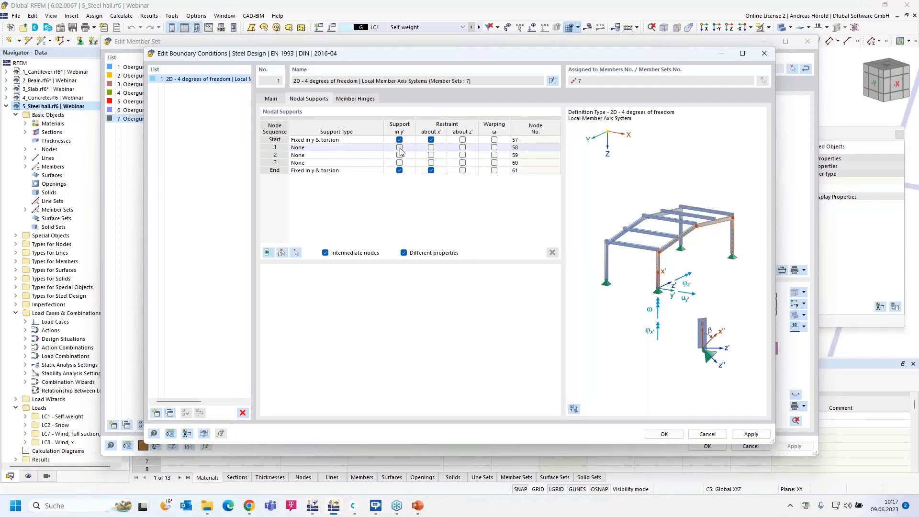
left_click(400, 148)
left_click(400, 155)
left_click(400, 162)
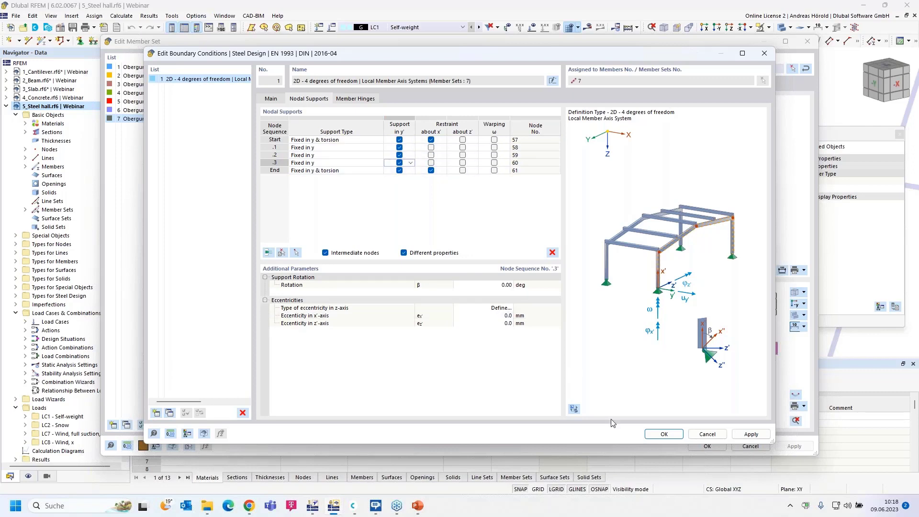
left_click(659, 435)
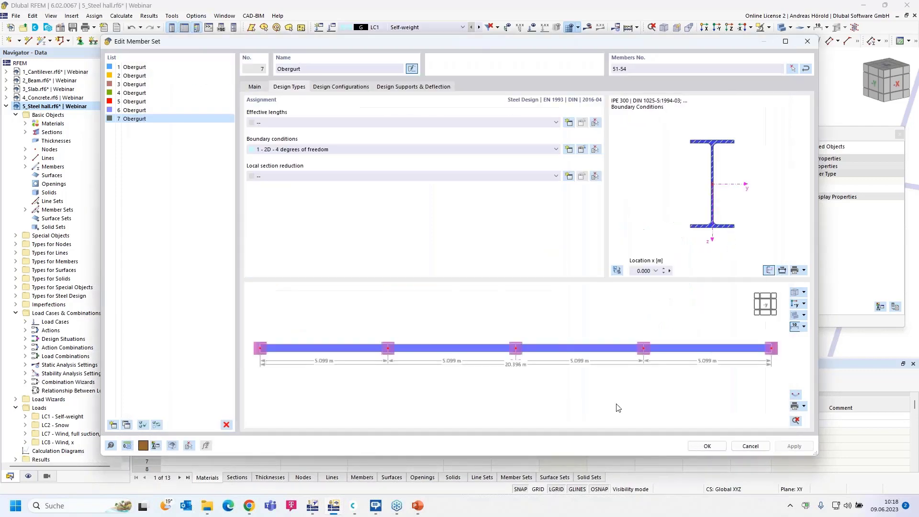
middle_click_drag(586, 323, 551, 333, "ctrl")
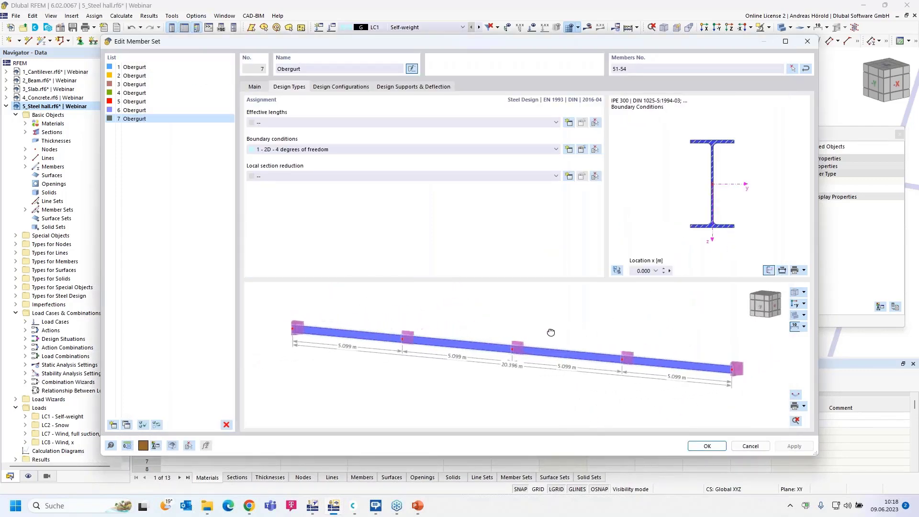
left_click(705, 447)
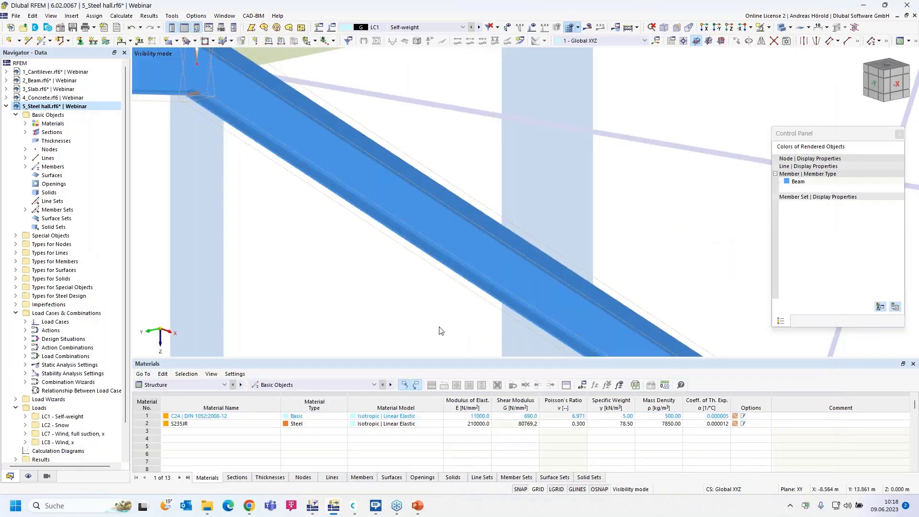
- Check the design situations and objects to design for Steel Design, and calculate the design results
left_click(210, 449)
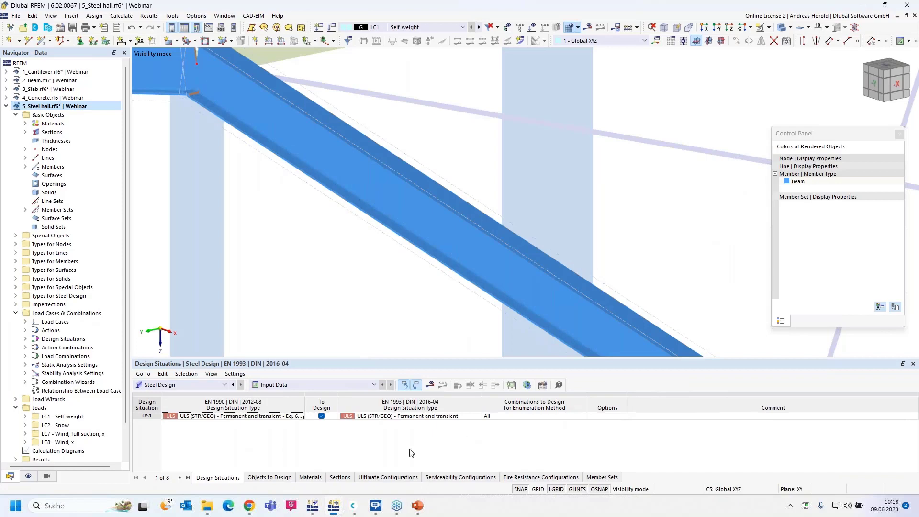
left_click(264, 477)
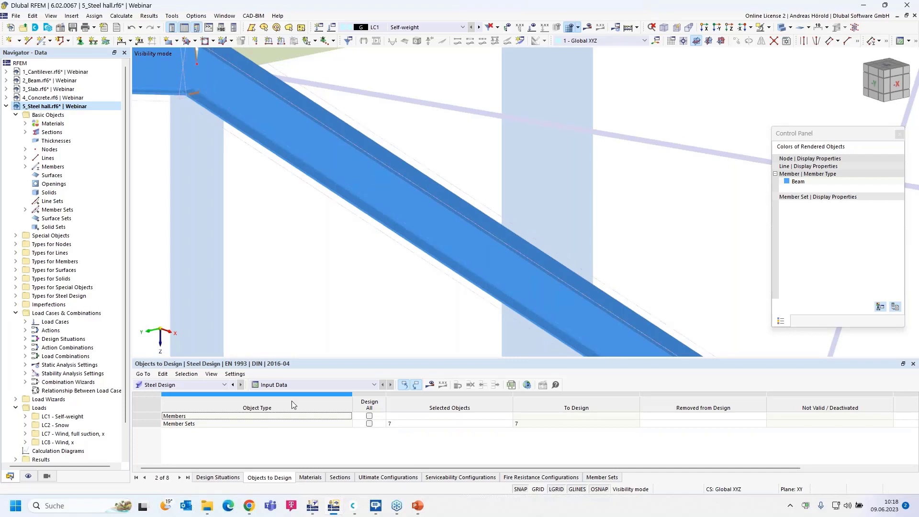
left_click(433, 382)
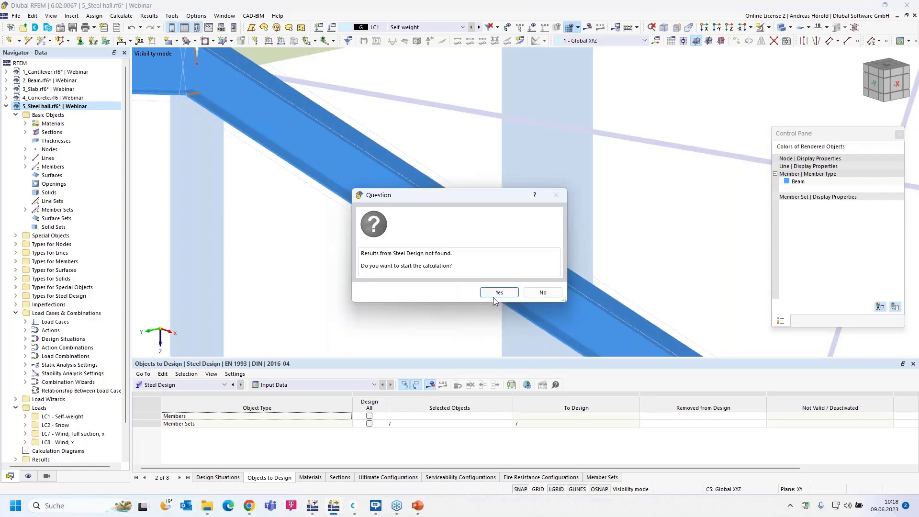
left_click(497, 289)
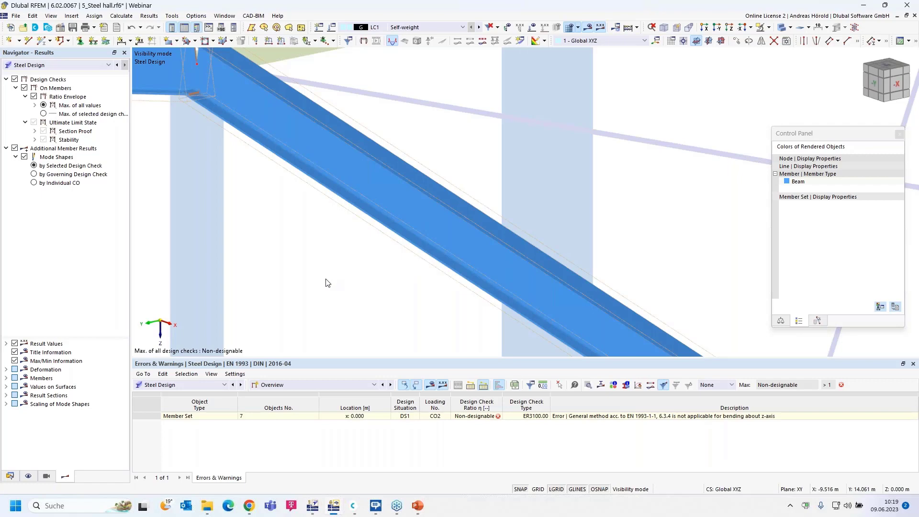
- Open the stability settings of the Standard ultimate configuration for Steel Design
scroll(327, 282, "down", 3)
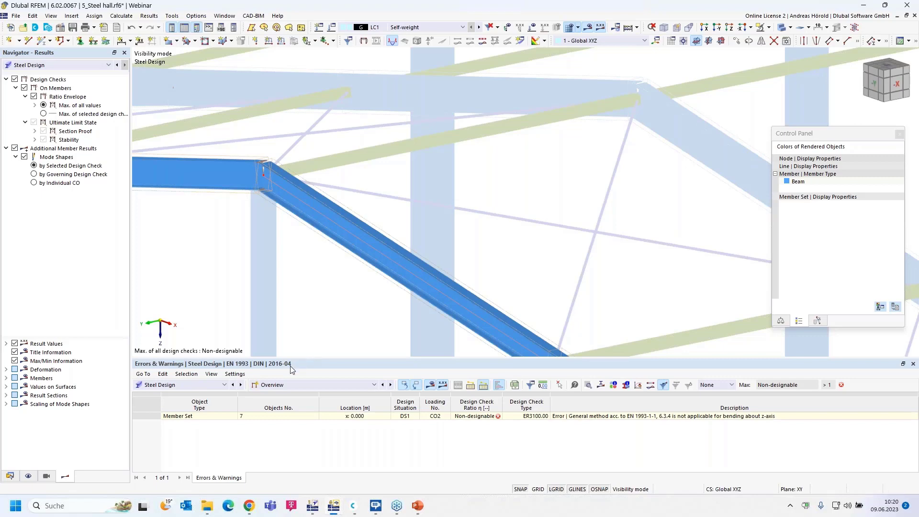
left_click(10, 477)
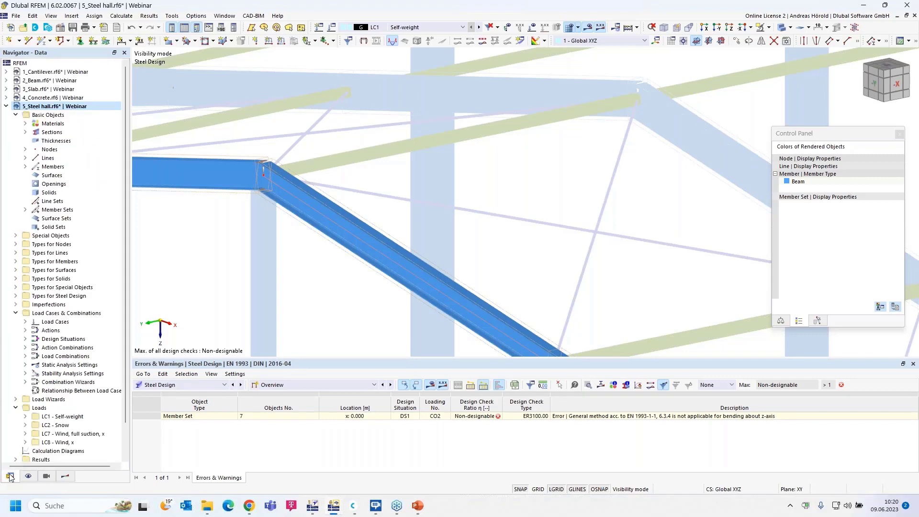
scroll(39, 398, "down", 2)
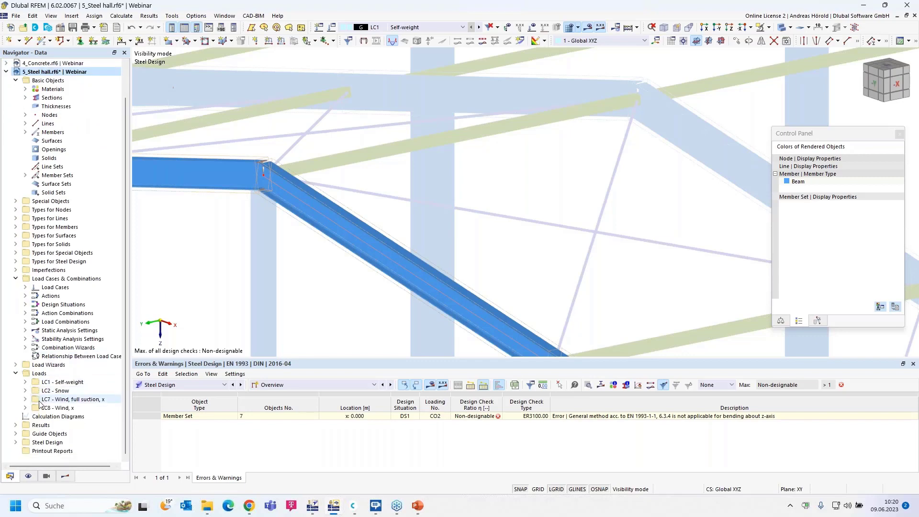
left_click(16, 443)
left_click(25, 425)
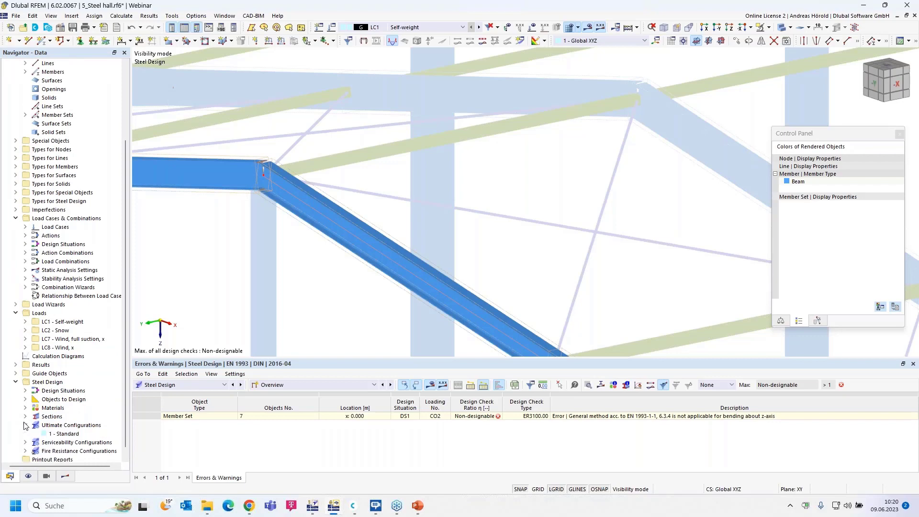
double_click(66, 434)
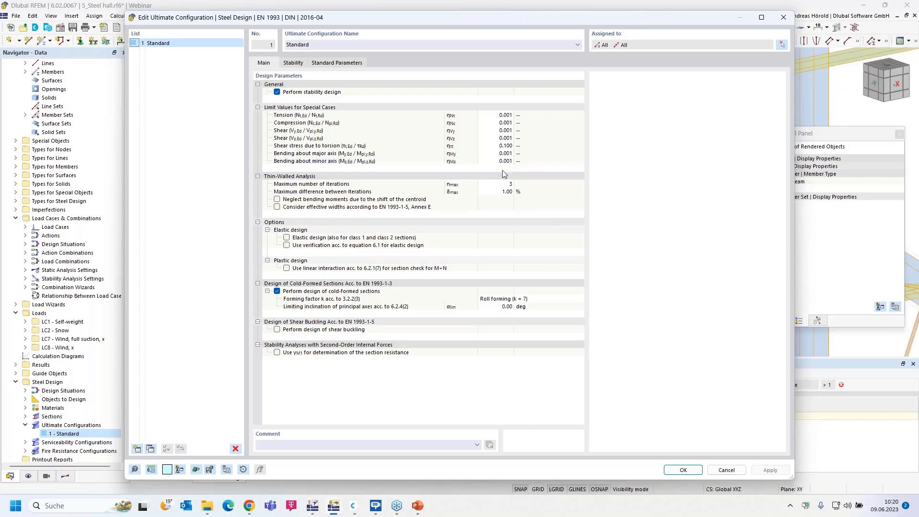
left_click(294, 62)
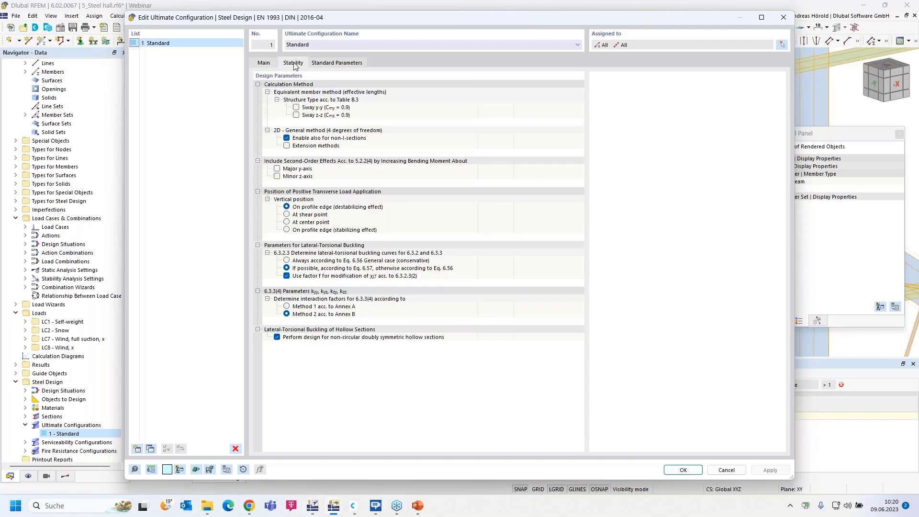
- Try the general method's extension methods with the European lateral-torsional buckling curve and the adapted method for double bending, and discard the changes
left_click(287, 146)
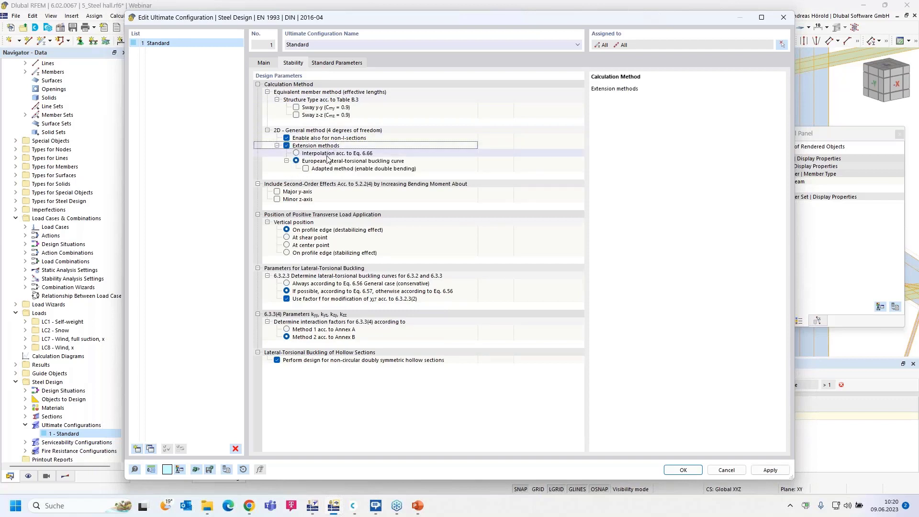
left_click(306, 169)
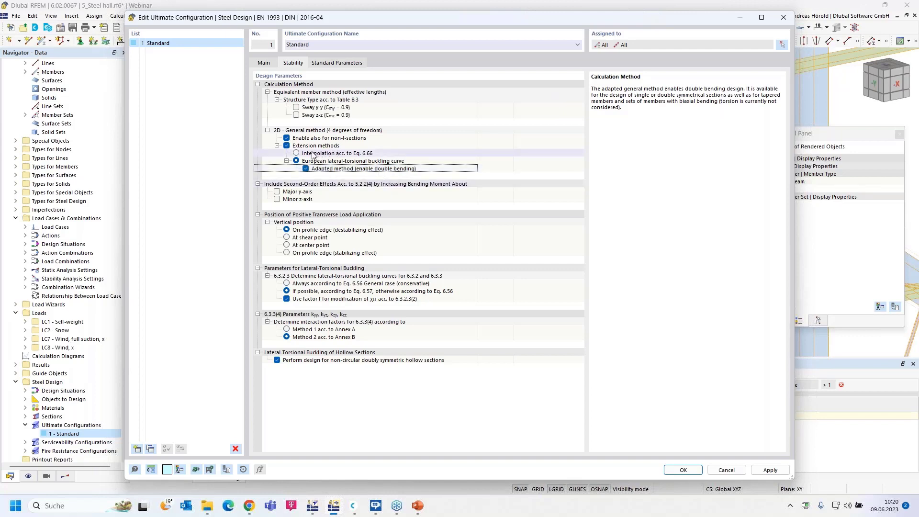
left_click(287, 146)
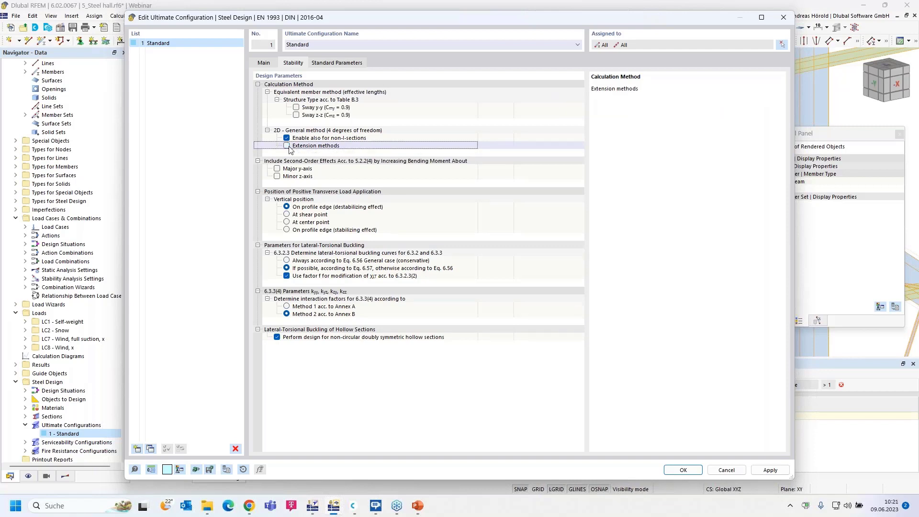
left_click(683, 469)
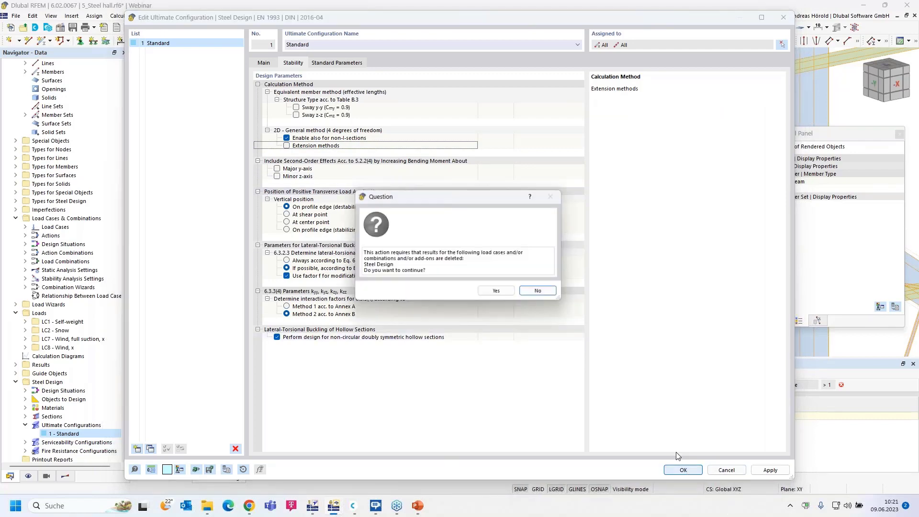
left_click(542, 294)
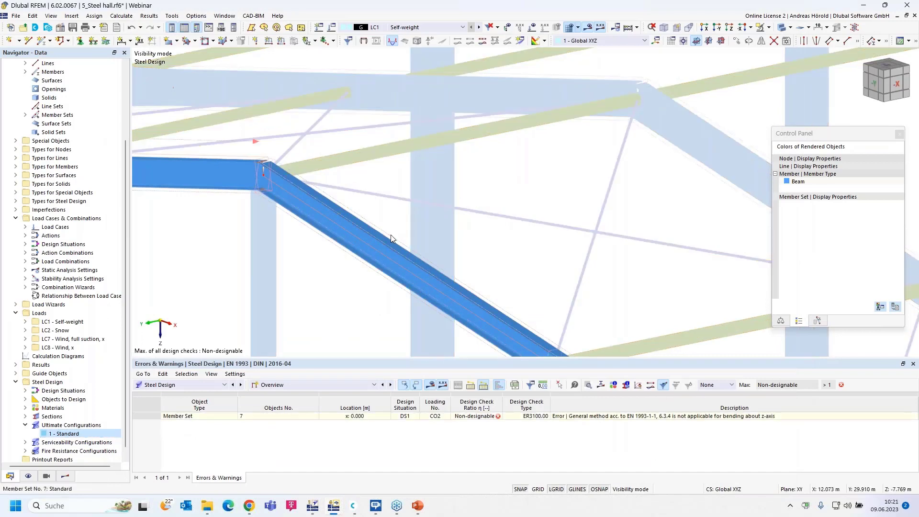
- Remove the boundary conditions from the gable rafter's Obergurt member set and assign the effective lengths 1 - Standard instead
double_click(391, 234)
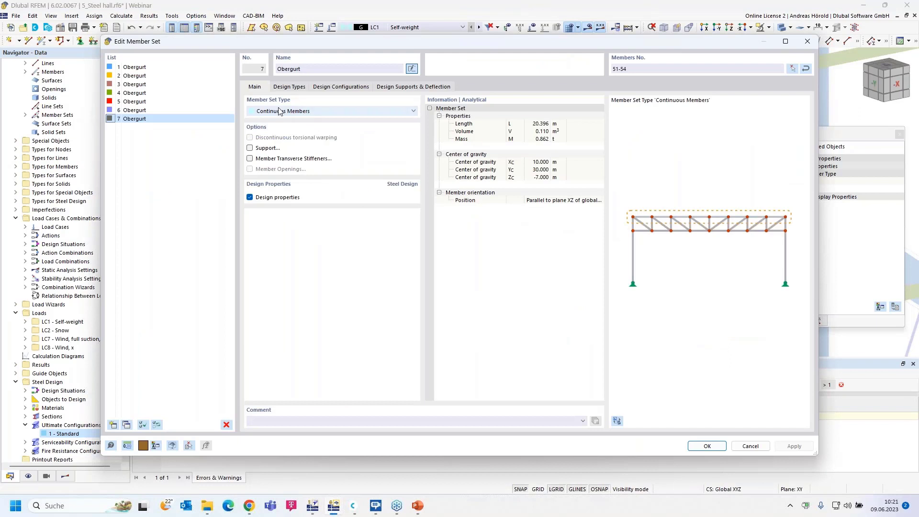
left_click(289, 87)
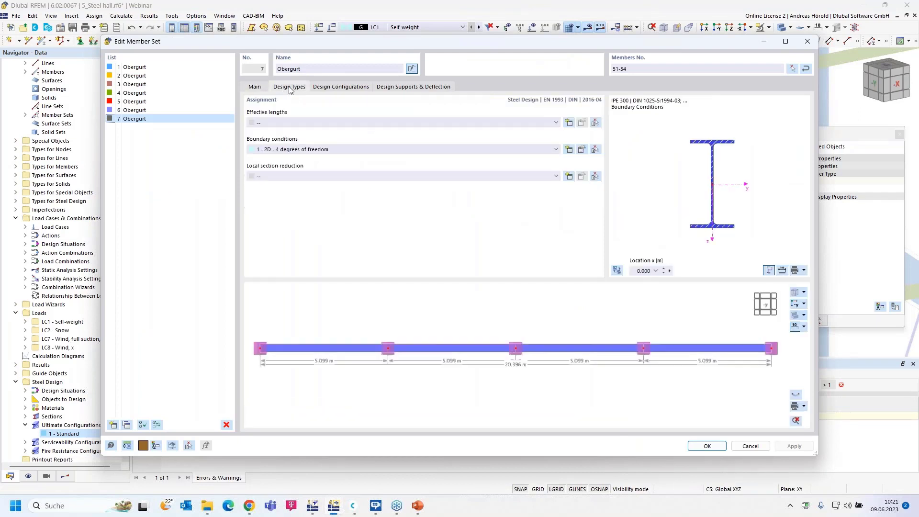
left_click(340, 151)
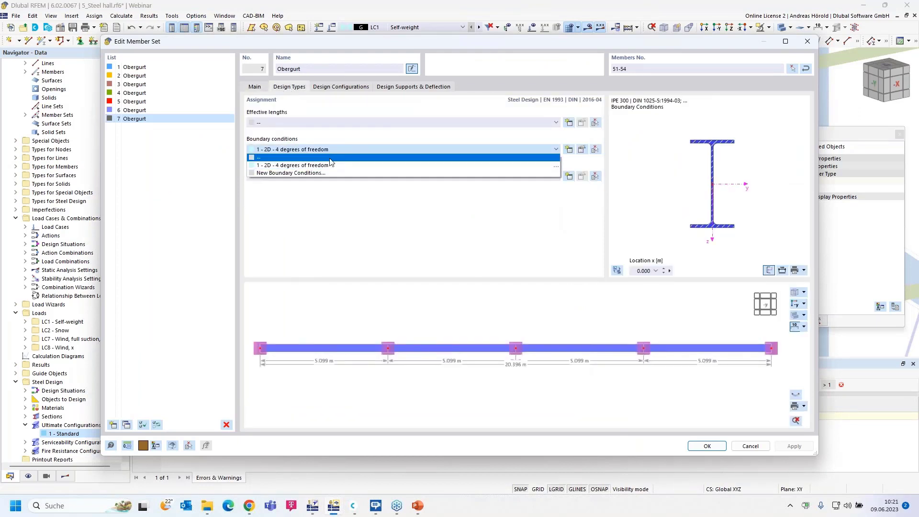
left_click(330, 158)
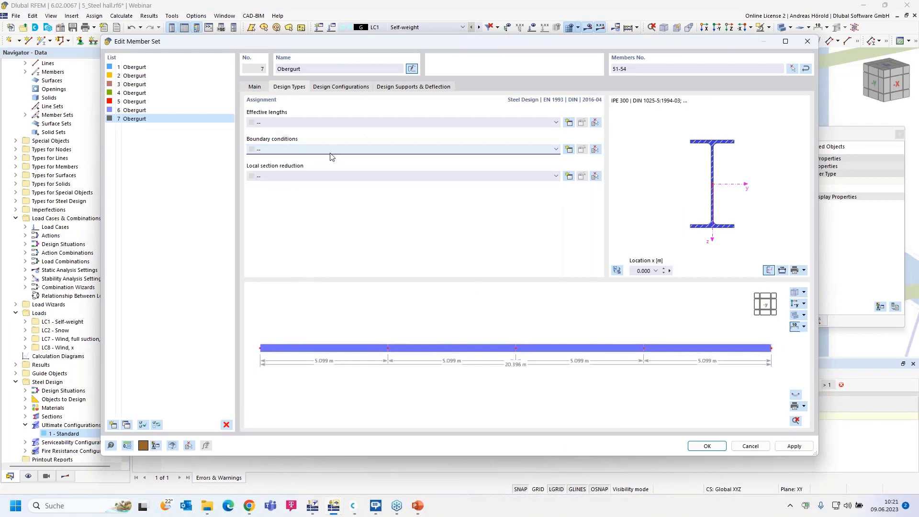
left_click(335, 124)
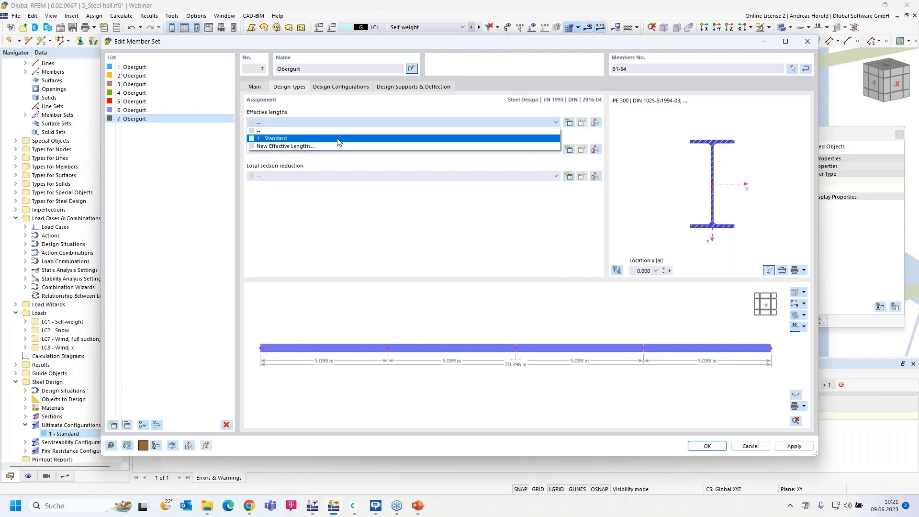
left_click(338, 139)
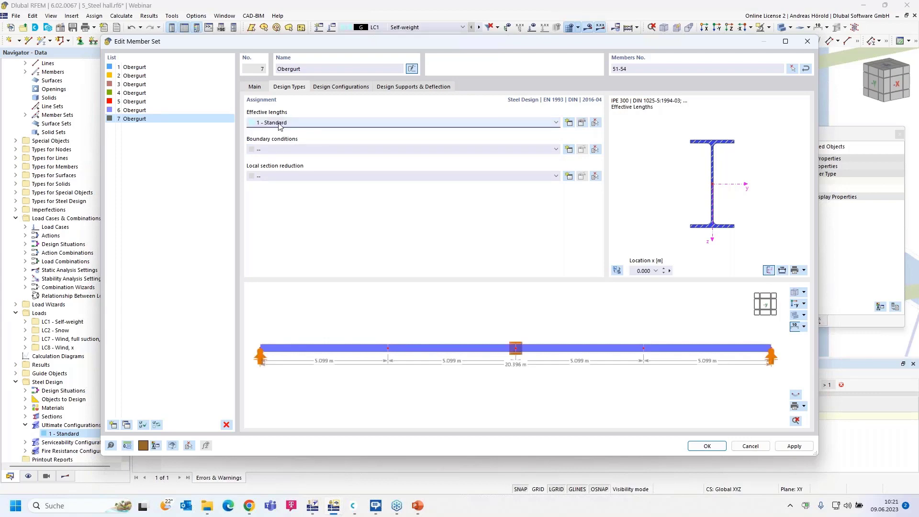
- Open the nodal supports of the assigned effective lengths and import the intermediate nodes from the gable rafter's member set
left_click(581, 123)
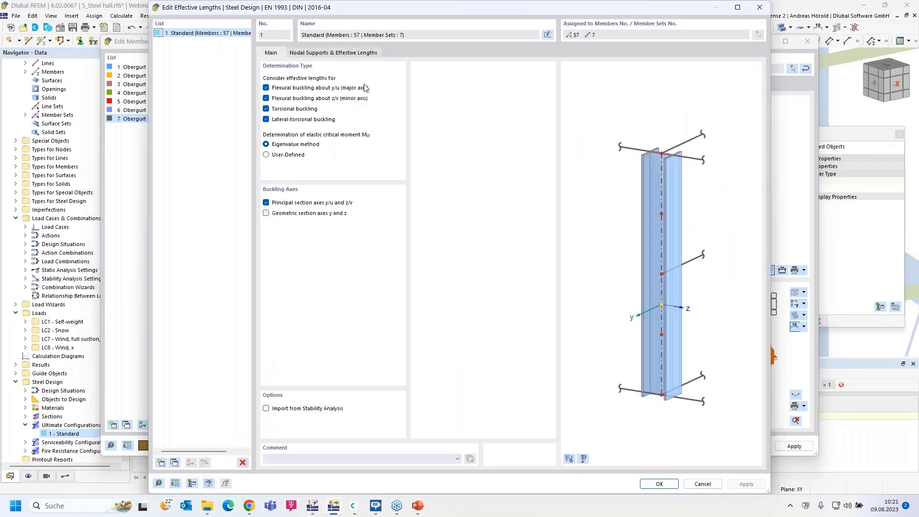
left_click(310, 52)
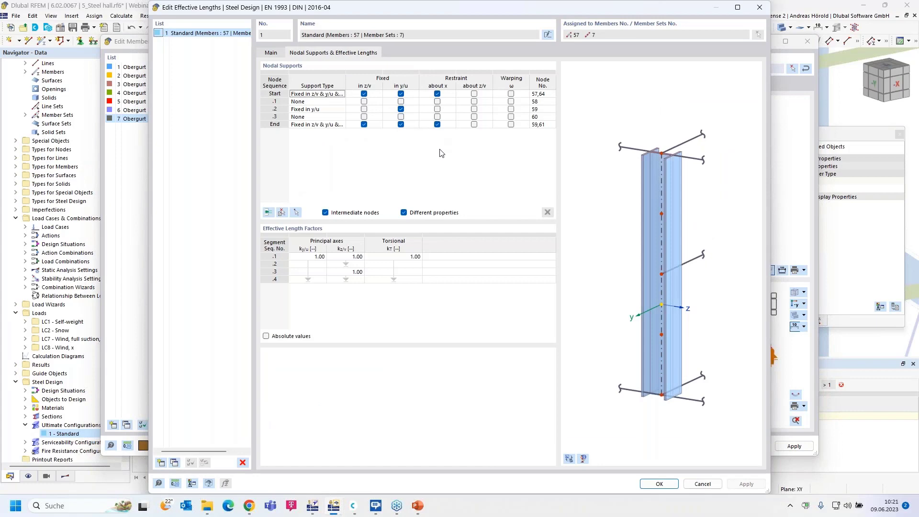
left_click(281, 212)
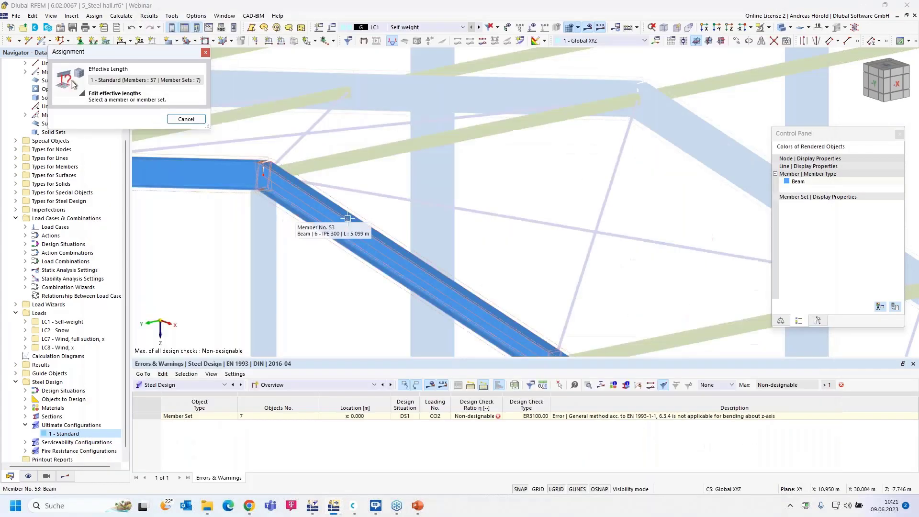
left_click(374, 224)
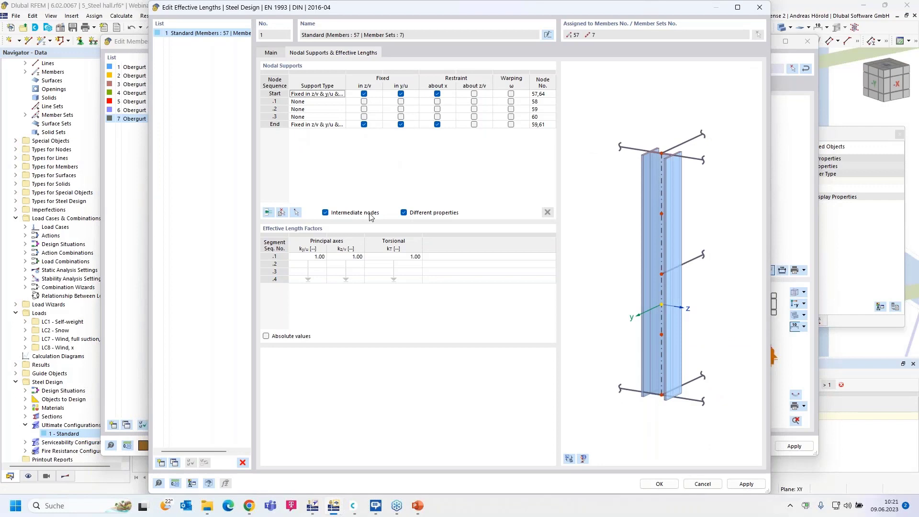
- Fix intermediate nodes 58, 59 and 60 in z/v and y/u, accept deleting the Steel Design results, and save the member set
left_click(365, 102)
left_click(365, 109)
left_click(364, 117)
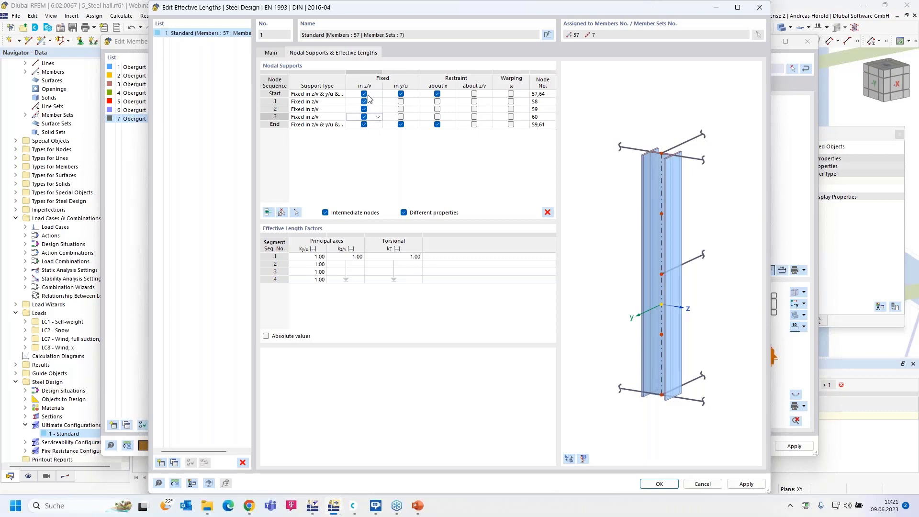
left_click(401, 101)
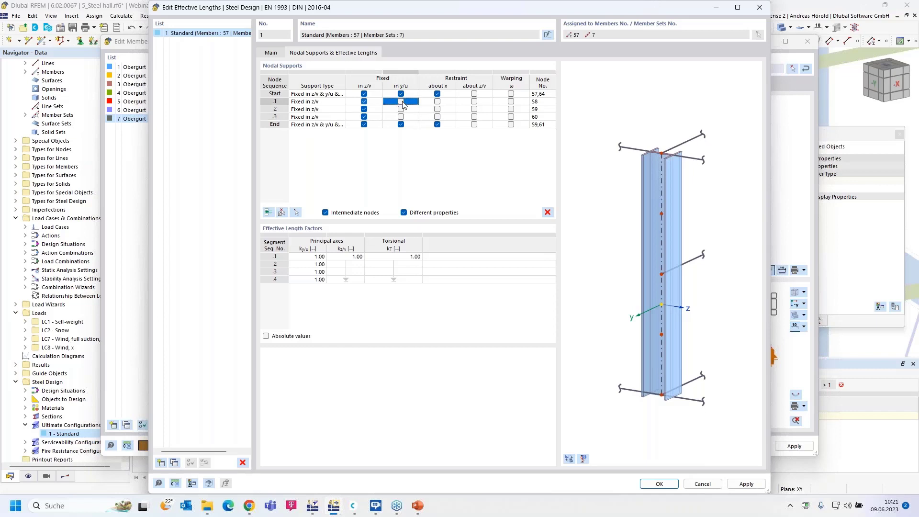
left_click(401, 109)
left_click(401, 117)
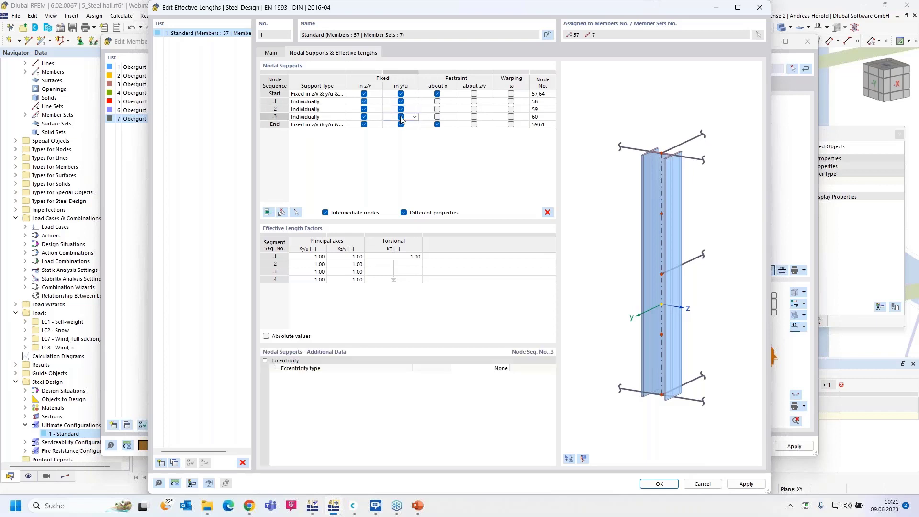
left_click(659, 484)
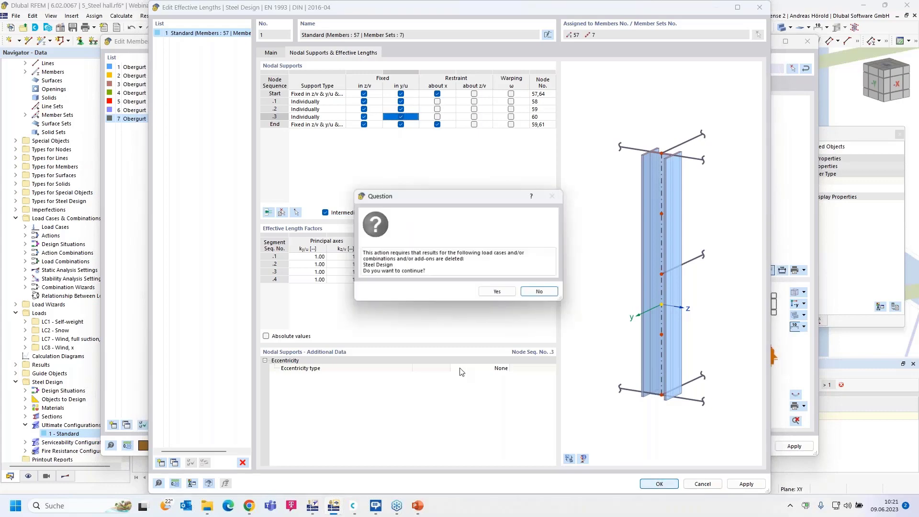
left_click(501, 295)
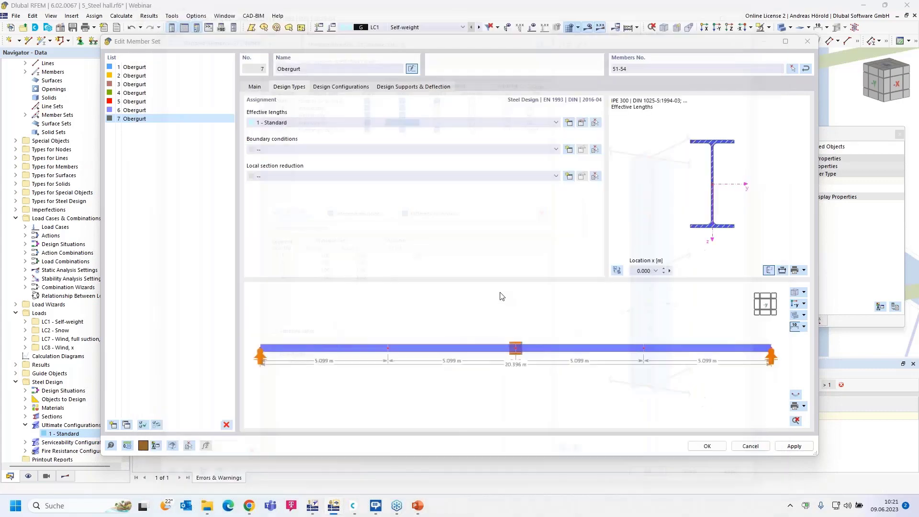
mouse_move(581, 331)
middle_mouse_down("ctrl")
mouse_move(464, 359)
mouse_move(441, 332)
mouse_move(513, 343)
mouse_move(591, 336)
middle_mouse_up("ctrl")
left_click(703, 445)
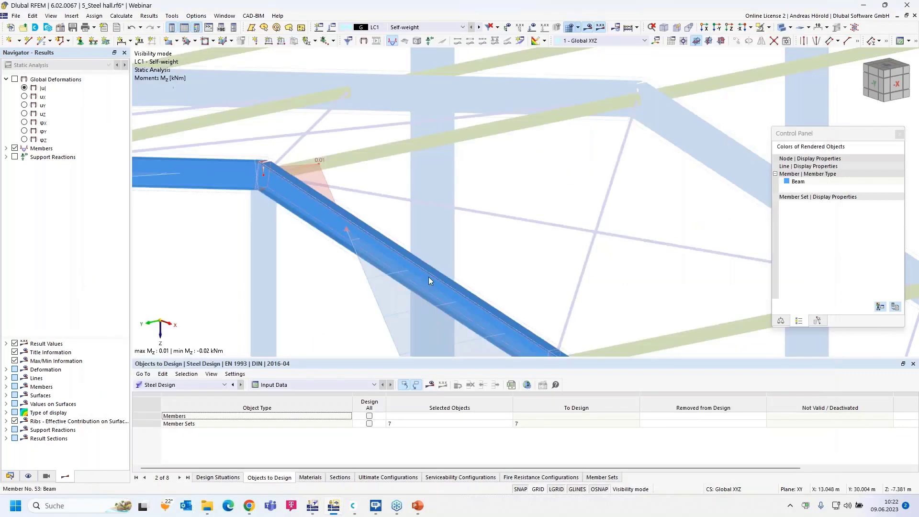
- Calculate the Steel Design results for the gable frame's rafter member set
scroll(426, 273, "down", 5)
middle_click_drag(415, 258, 507, 193)
scroll(483, 211, "down", 3)
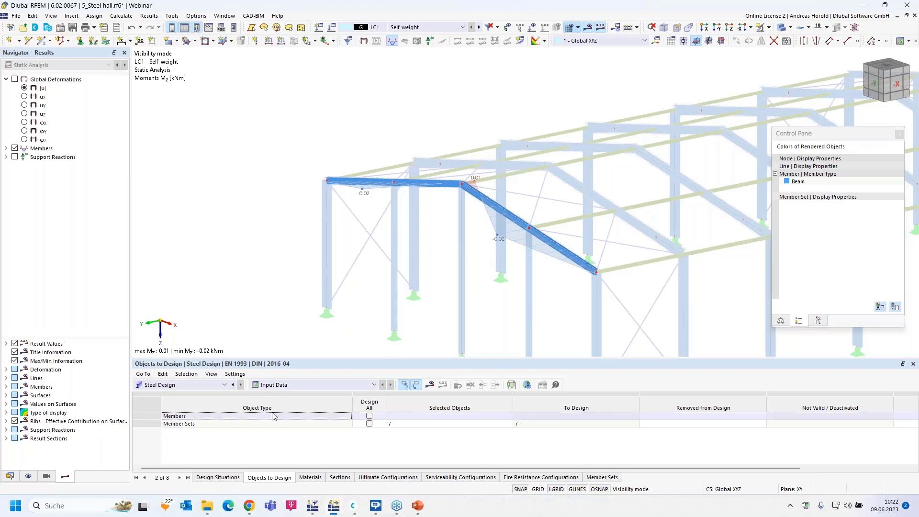
left_click(430, 385)
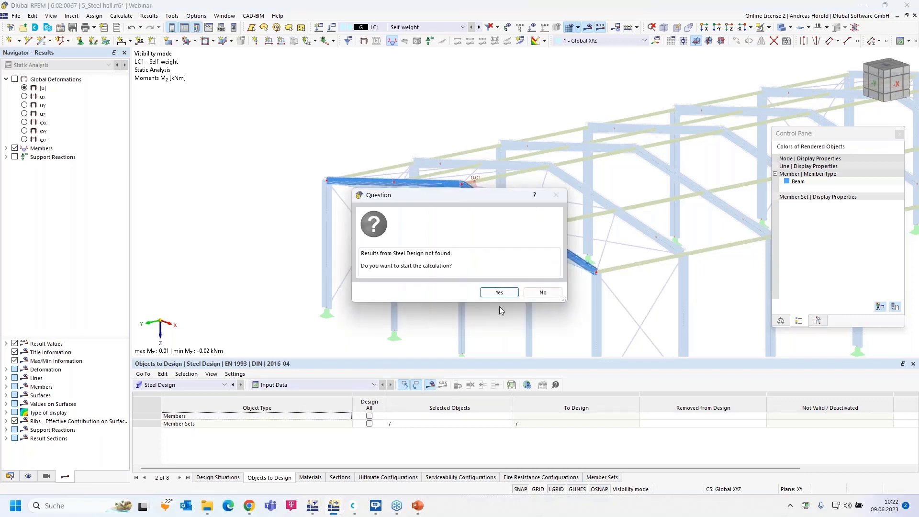
left_click(503, 294)
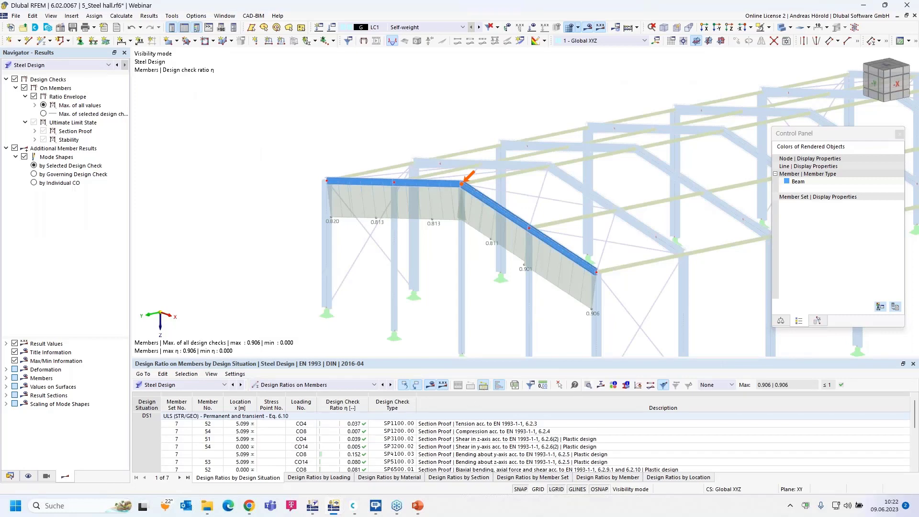
- Enlarge the model view and cancel the visibility mode to show the whole steel hall
left_click_drag(462, 358, 461, 383)
middle_click_drag(432, 322, 266, 330)
scroll(267, 329, "down", 1)
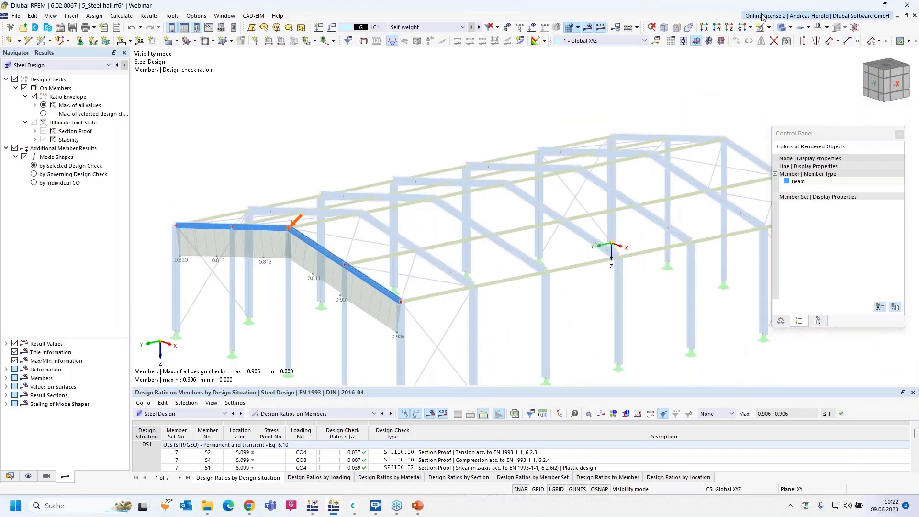
left_click(770, 27)
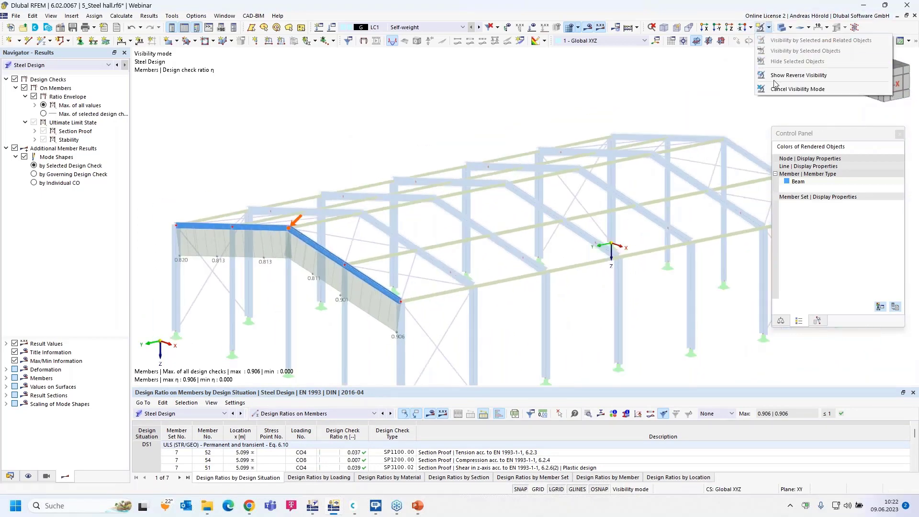
left_click(776, 73)
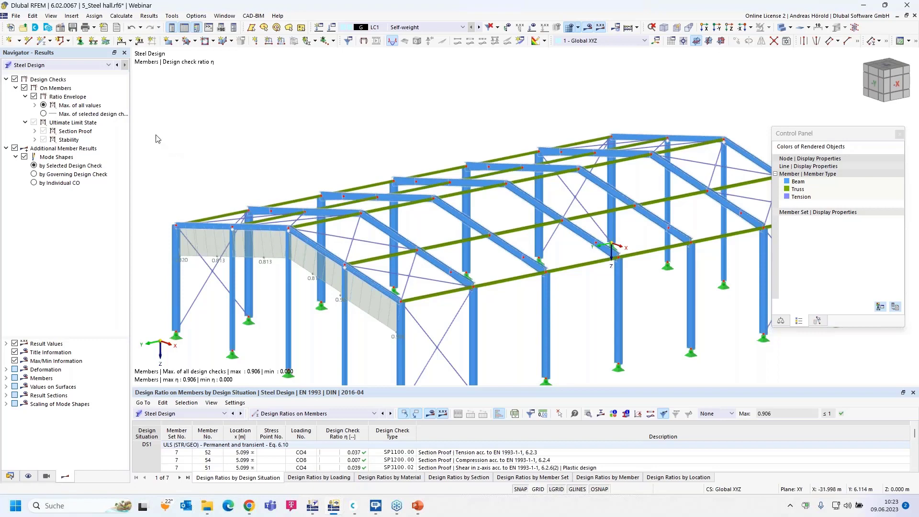
- Activate the Steel Joints add-on in the steel hall model's base data
left_click(61, 28)
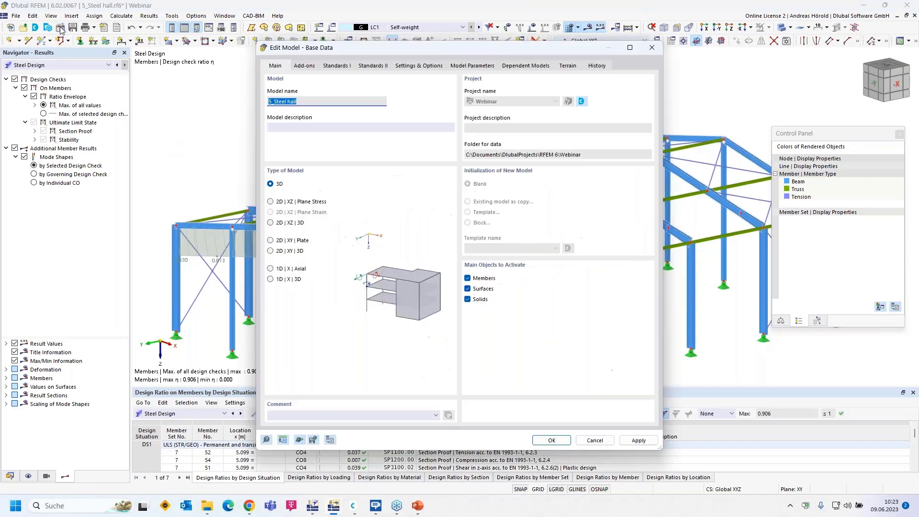
left_click(304, 66)
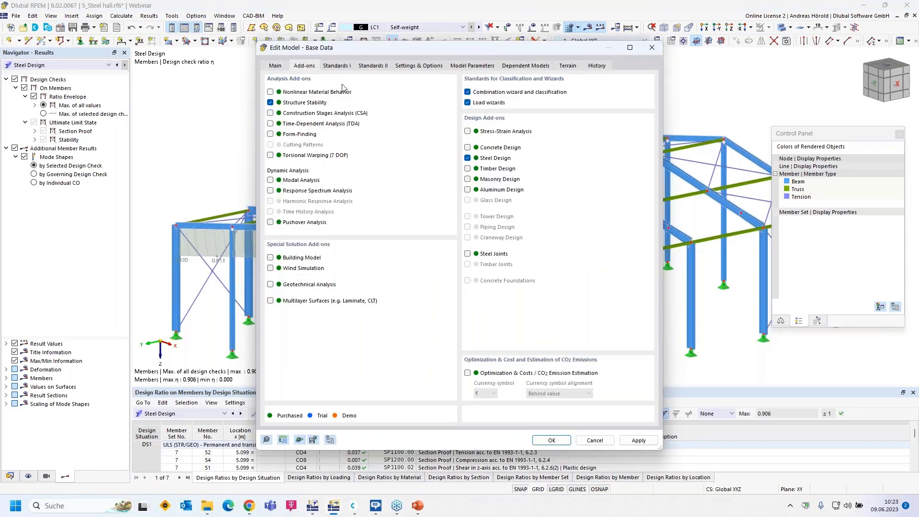
left_click(467, 254)
left_click(553, 442)
left_click(552, 441)
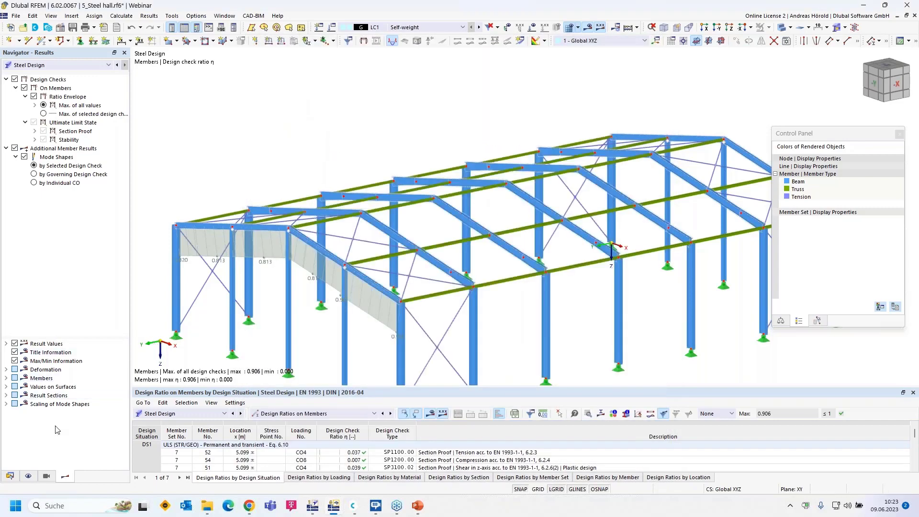
- Check in the settings of design situation DS1 whether it is activated for Steel Joints
left_click(10, 475)
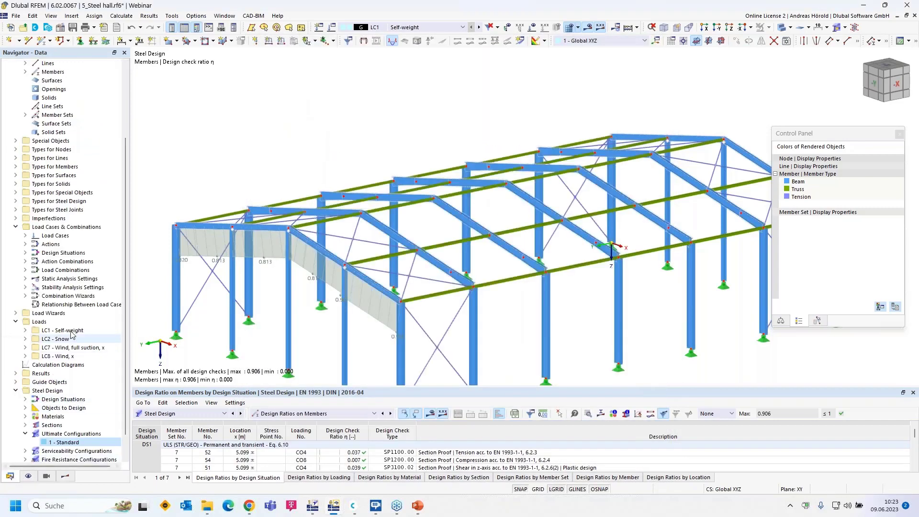
left_click(25, 253)
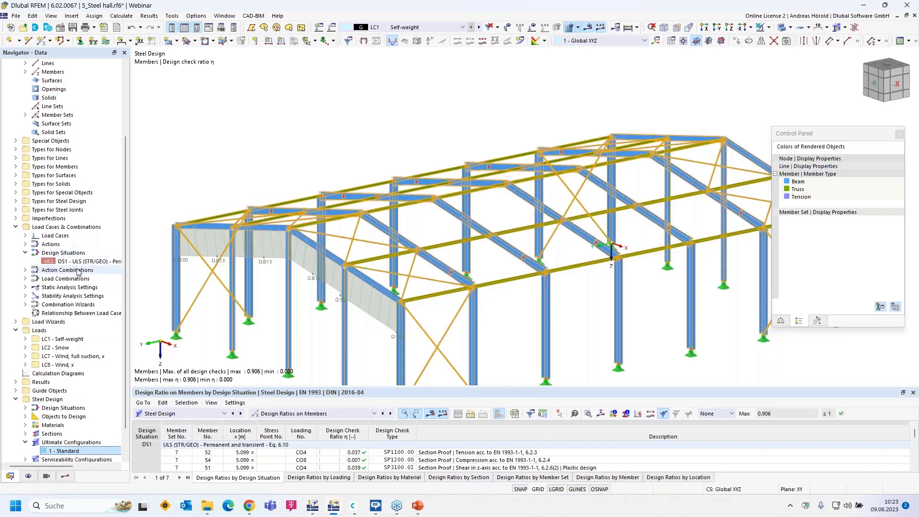
double_click(84, 262)
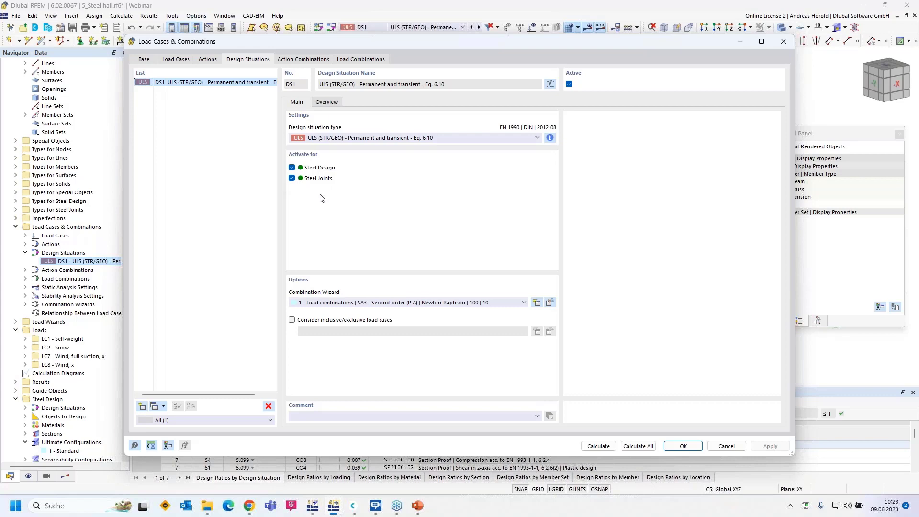
left_click(684, 447)
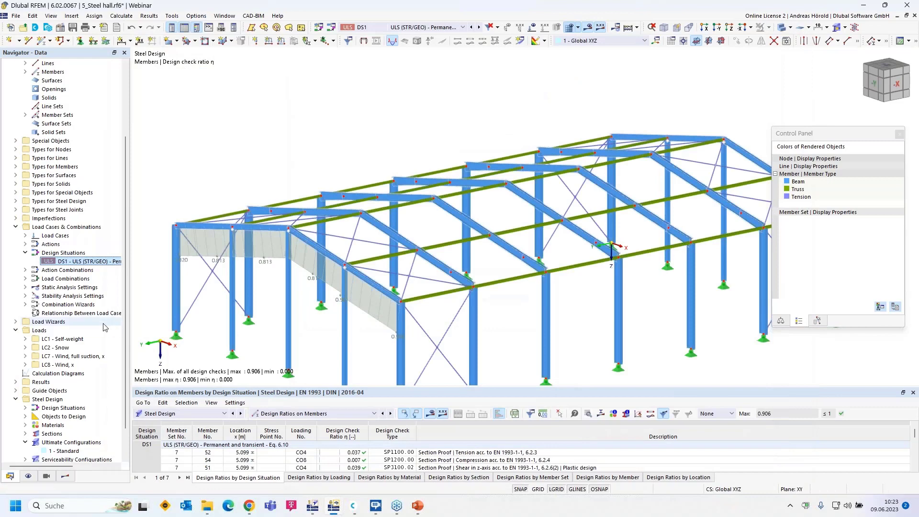
- Create a new steel joint and assign it to ridge node 42
left_click(16, 210)
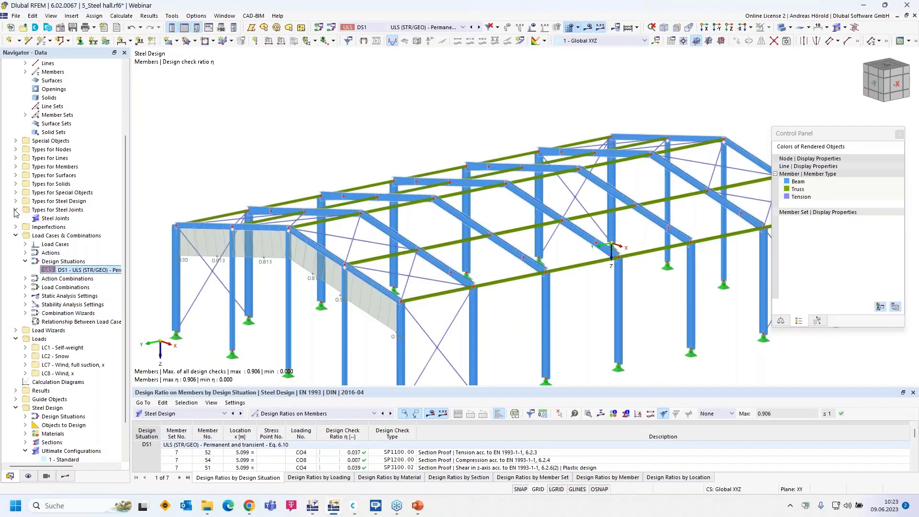
double_click(54, 219)
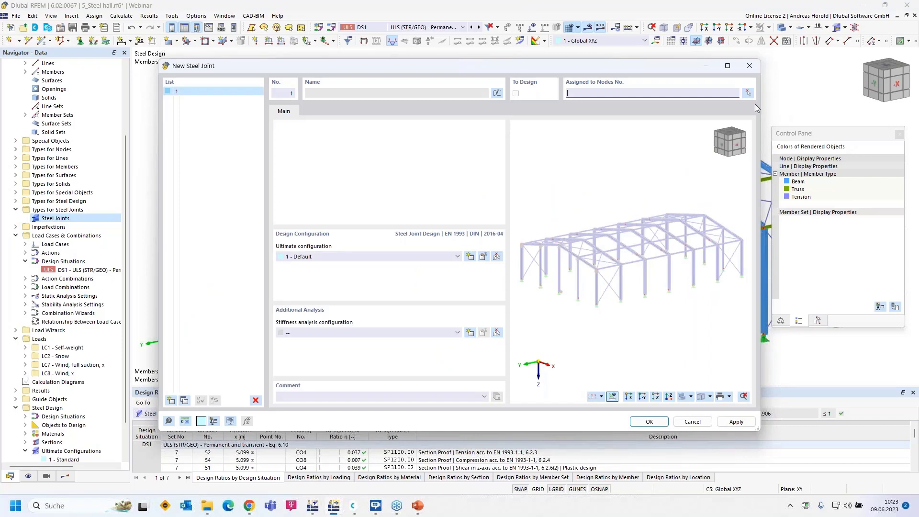
left_click(748, 91)
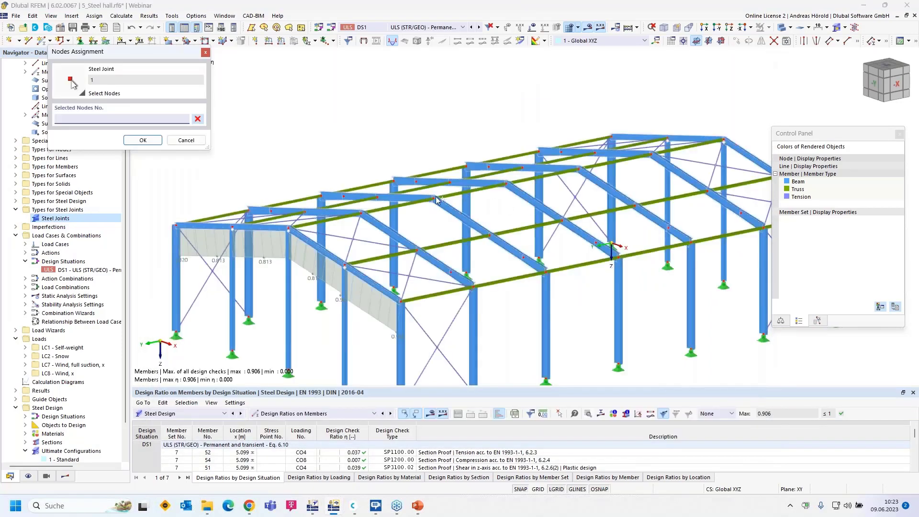
left_click(433, 198)
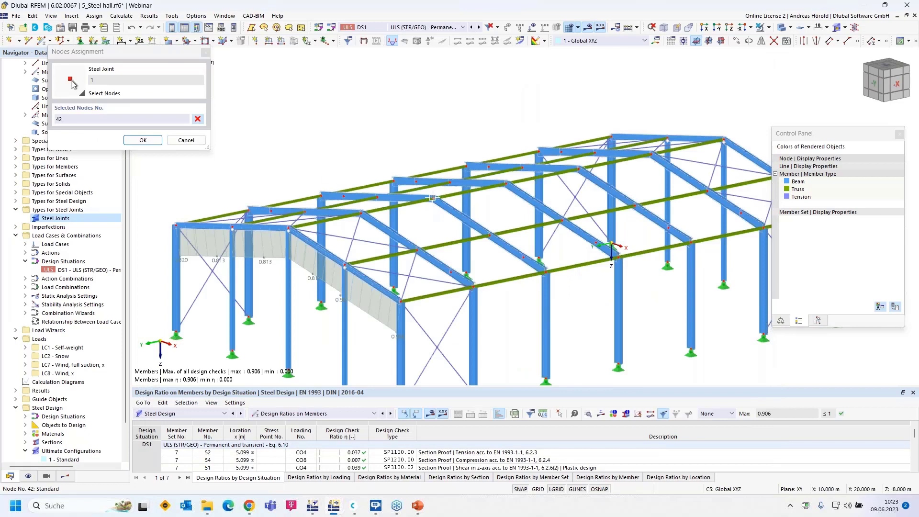
left_click(143, 140)
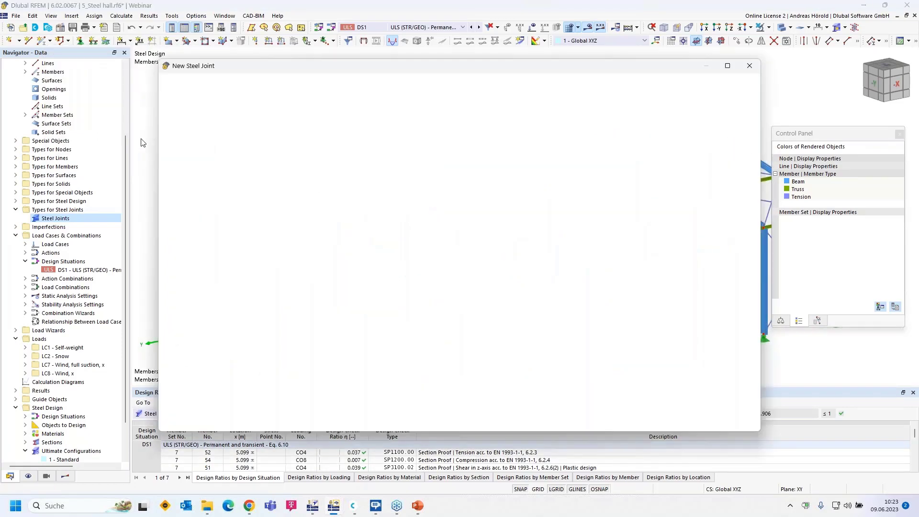
- Exclude members 74 and 75 from the joint at node 42 and keep Member 1 as the supported end
scroll(595, 241, "up", 5)
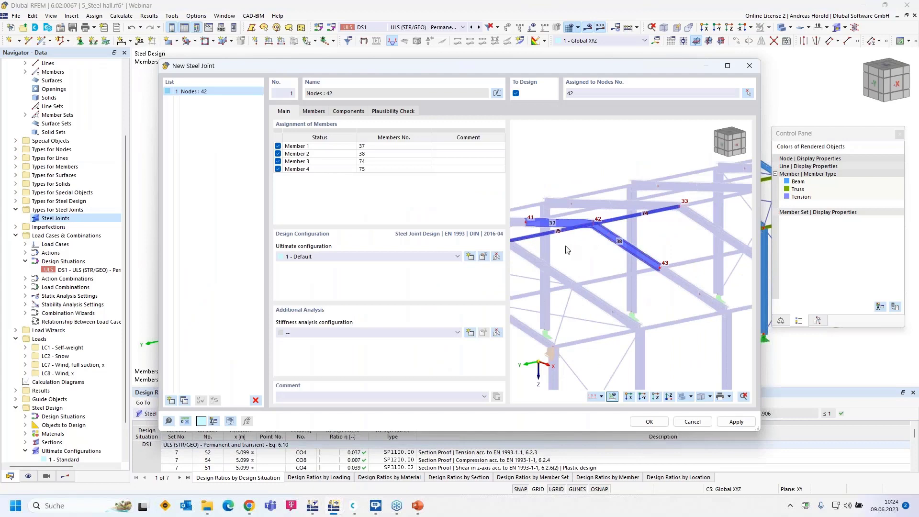
scroll(581, 232, "up", 3)
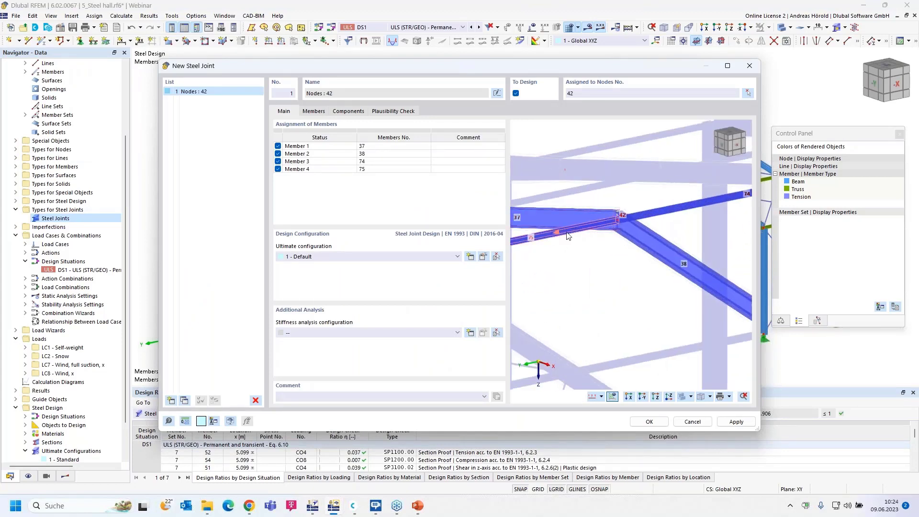
left_click(278, 161)
left_click(278, 169)
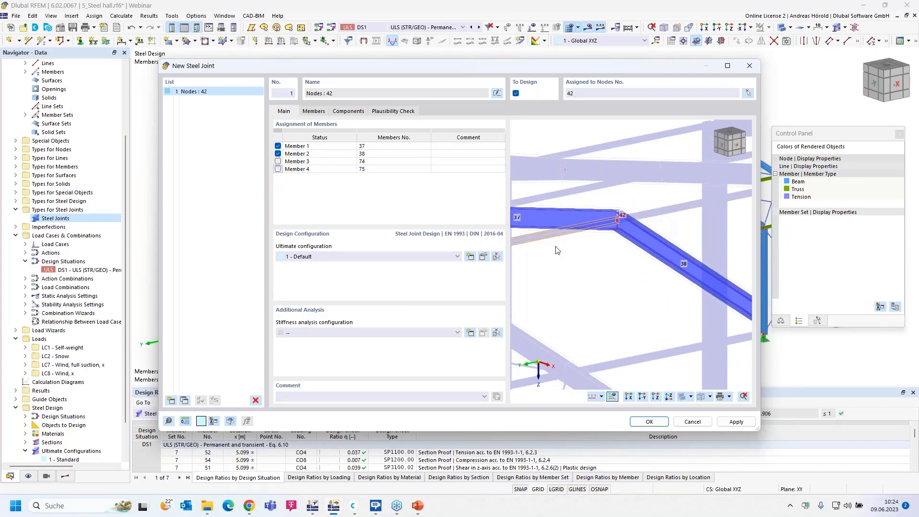
left_click(314, 112)
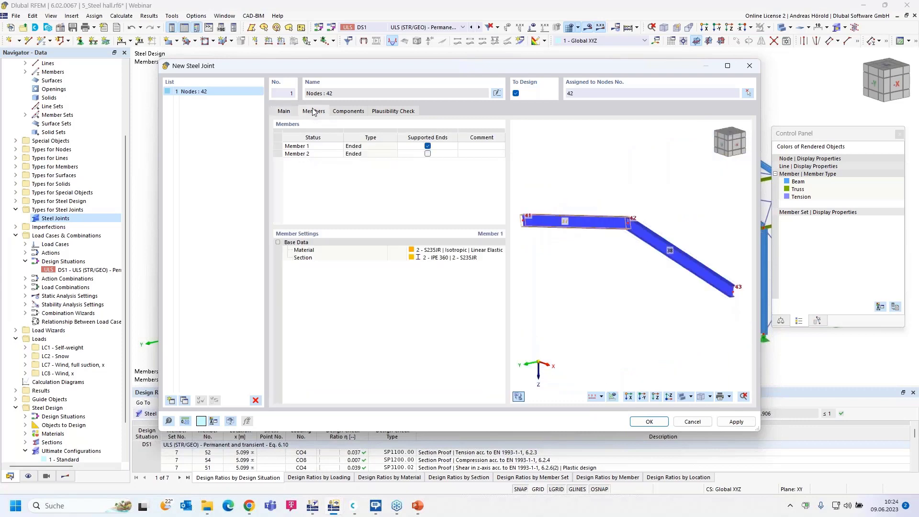
left_click(427, 146)
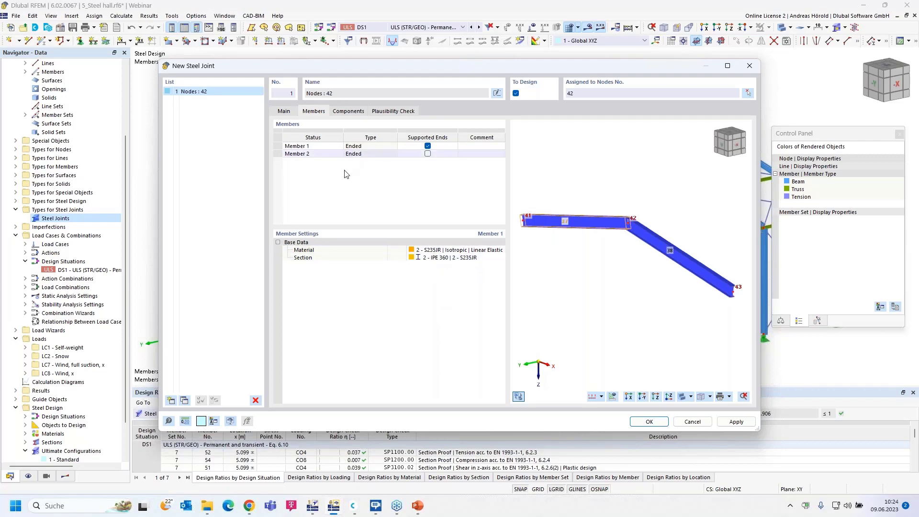
- Insert a Plate to Plate component into the joint at node 42 and delete it again
left_click(353, 113)
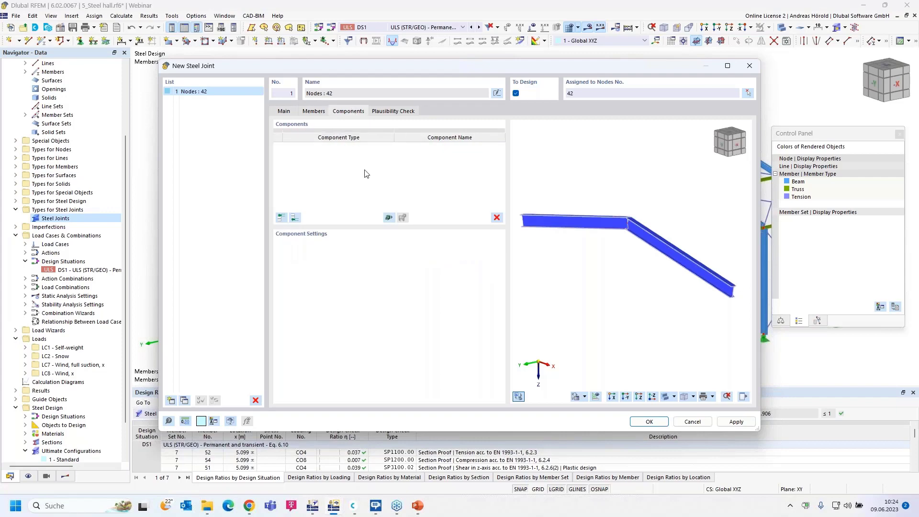
scroll(637, 226, "up", 5)
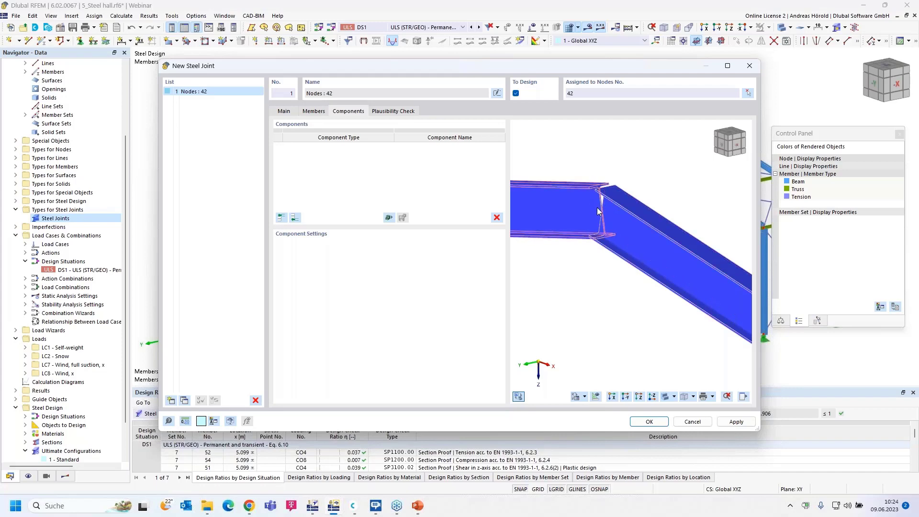
left_click(281, 217)
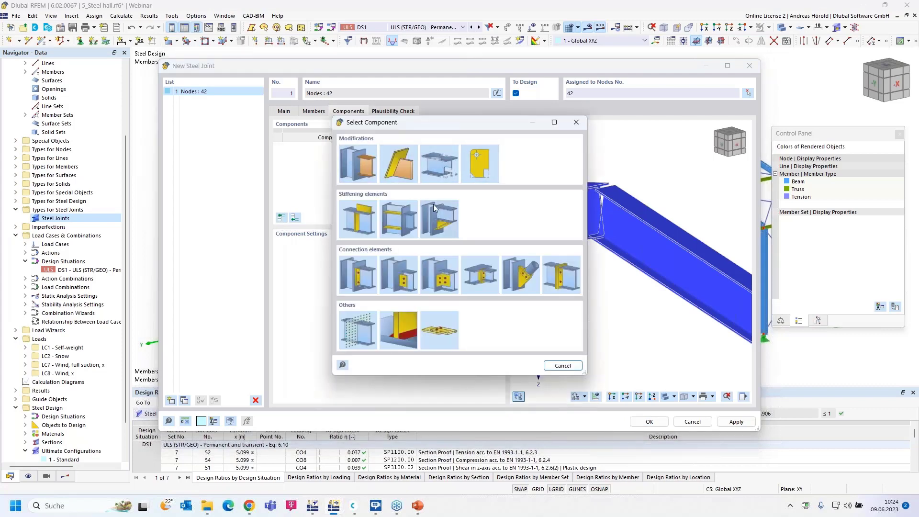
left_click(562, 277)
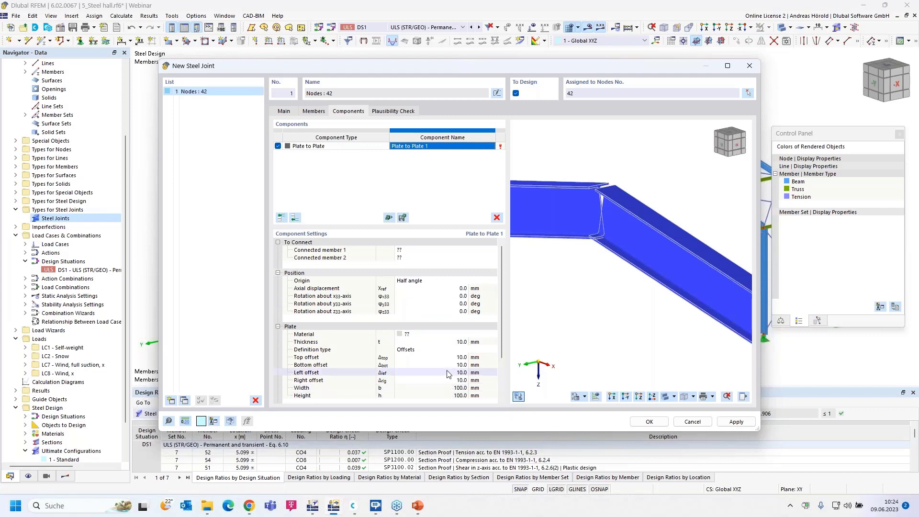
left_click(497, 218)
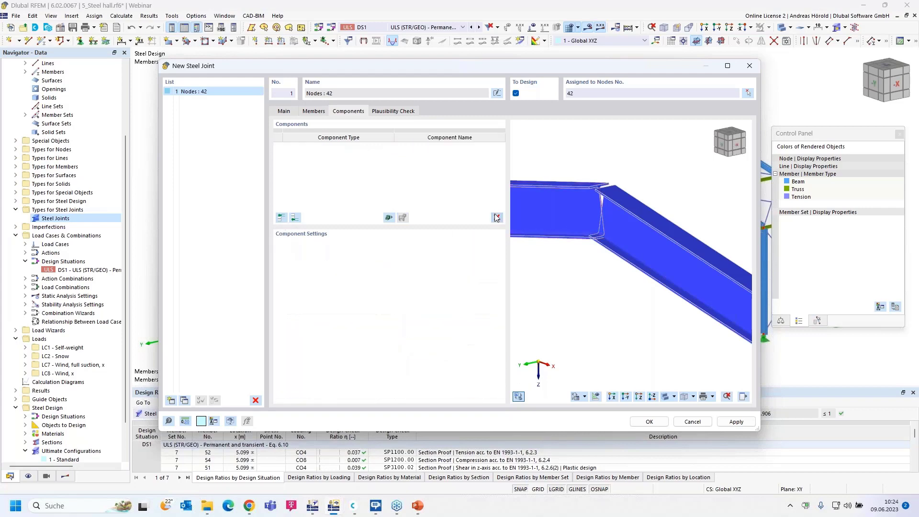
- Open the steel joint template library and examine the end plate templates for continuous columns and the beam-to-beam templates with fin and short end plates
left_click(389, 219)
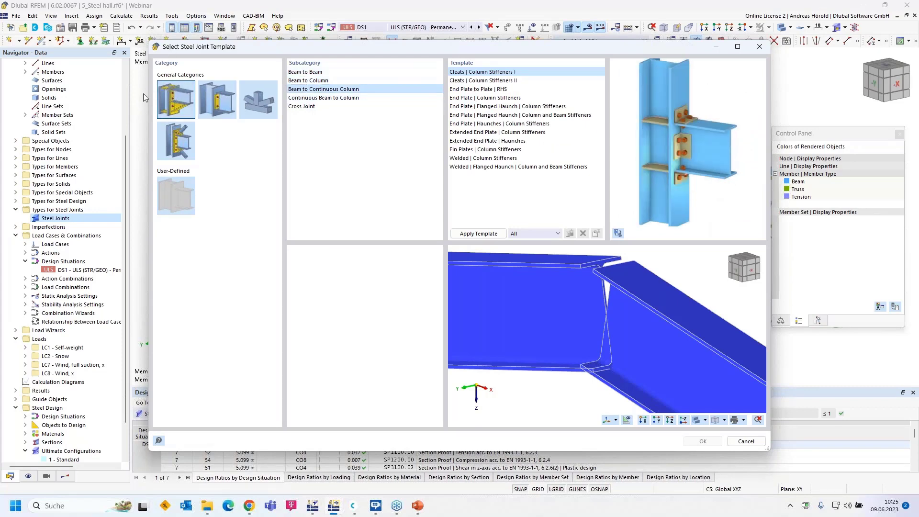
left_click(472, 116)
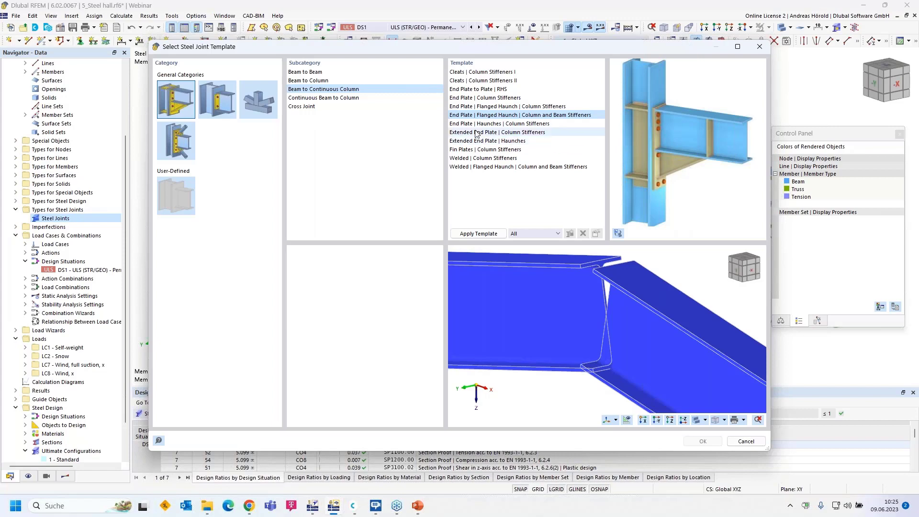
left_click(478, 99)
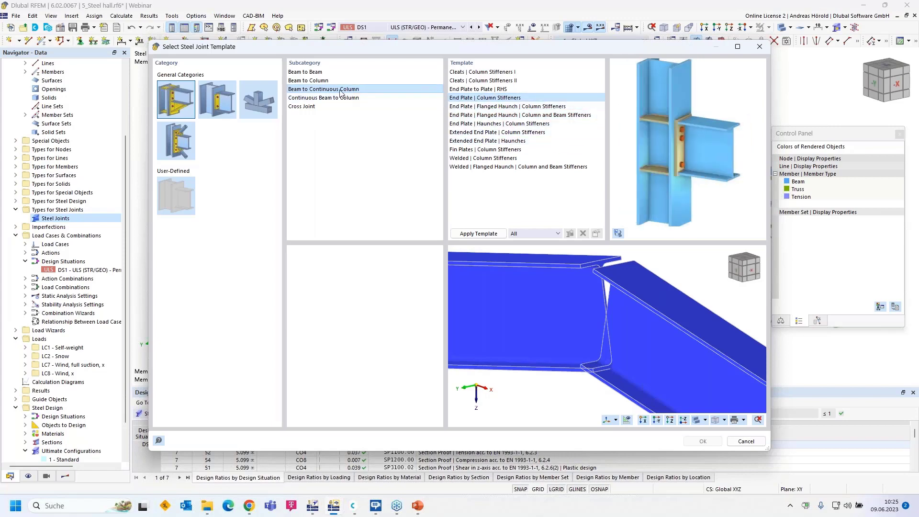
left_click(215, 98)
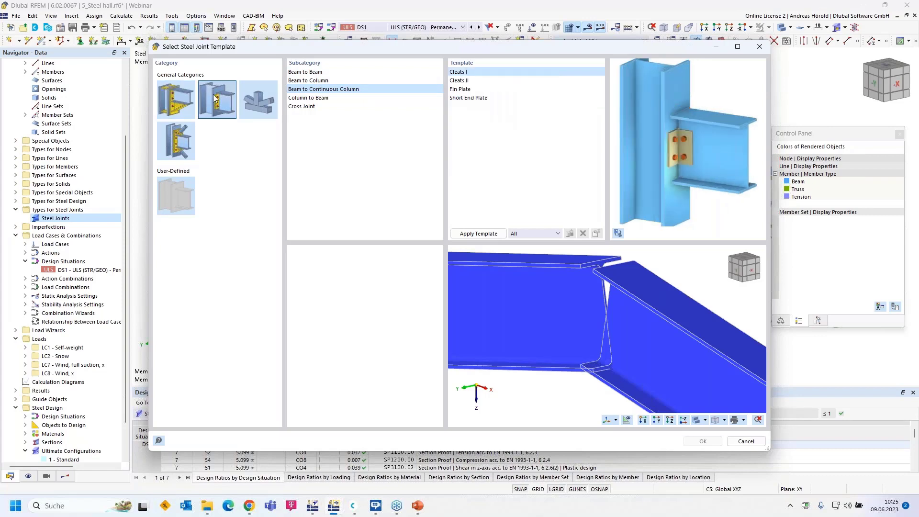
left_click(312, 73)
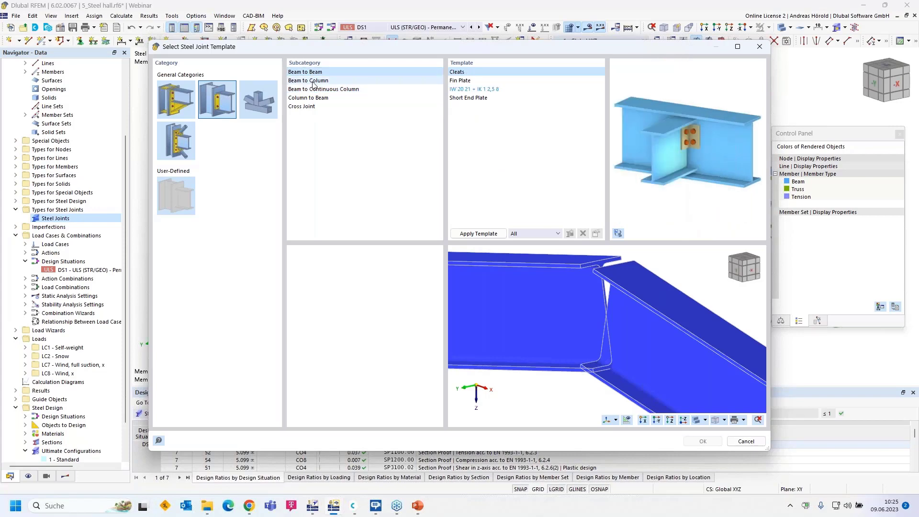
left_click(468, 82)
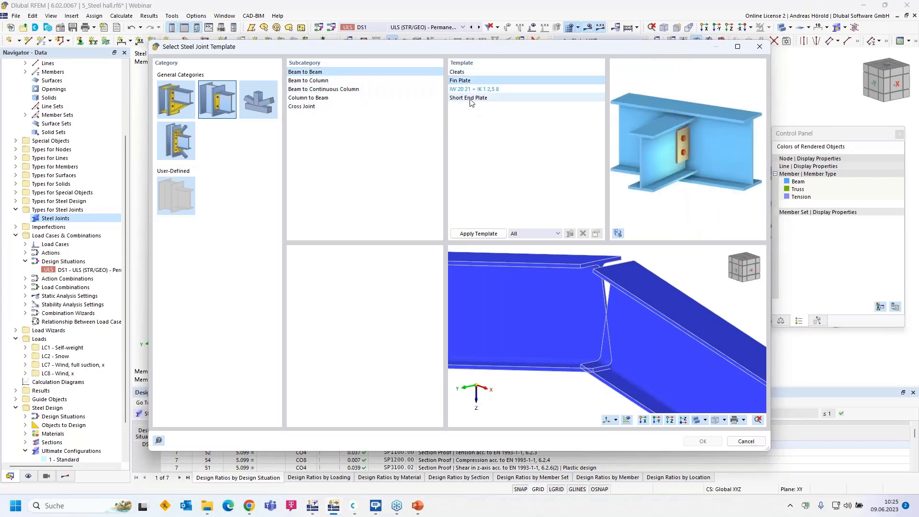
left_click(468, 97)
- Examine the K, T and X joint templates and the braced beam-to-column, continuous-column and cross joint templates
left_click(257, 105)
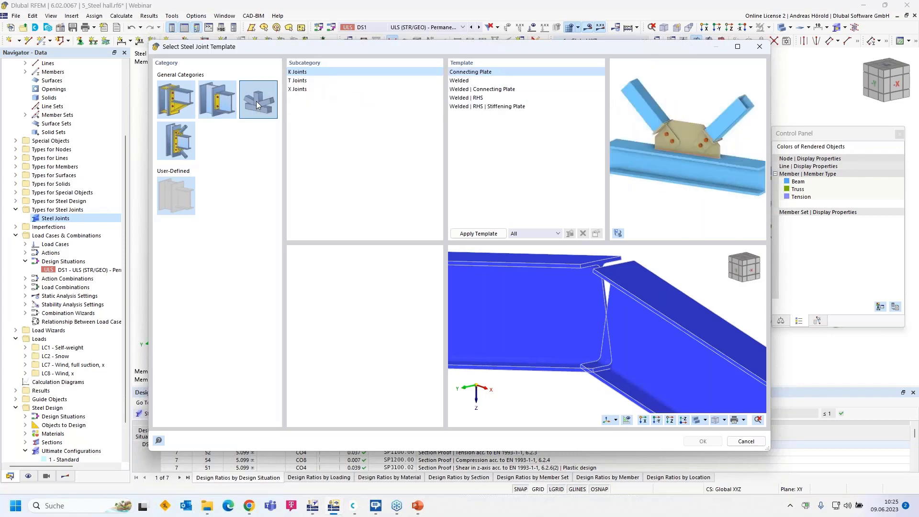
left_click(301, 81)
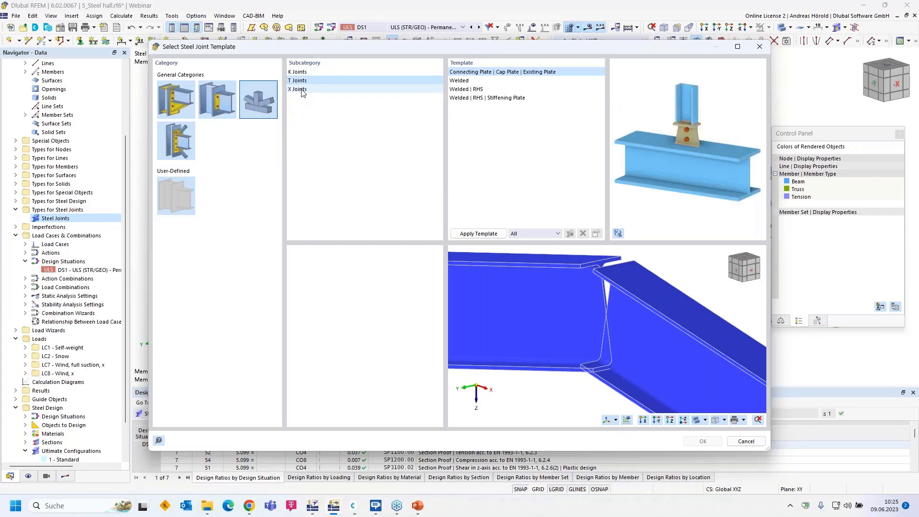
left_click(302, 90)
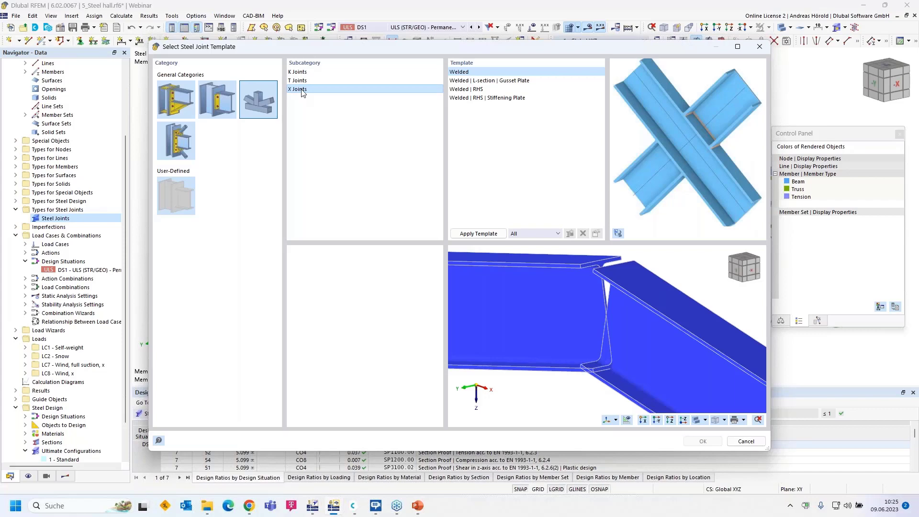
left_click(183, 145)
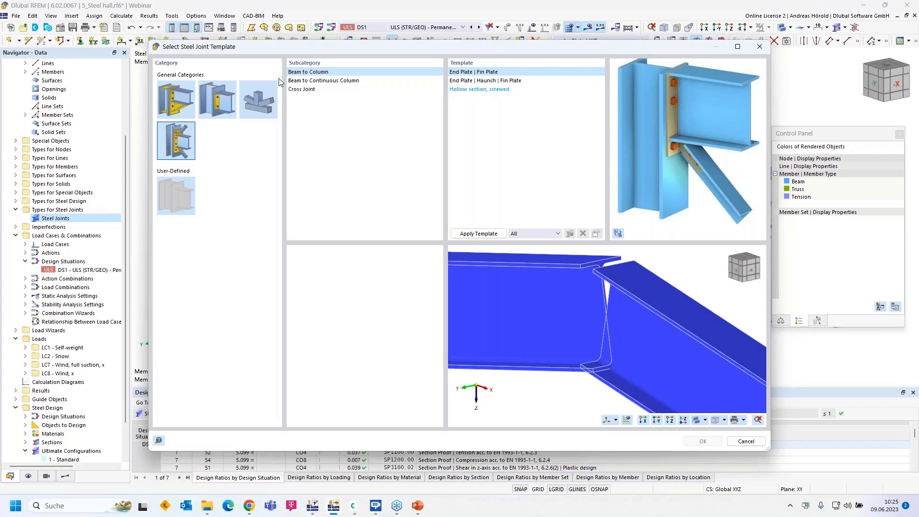
left_click(310, 81)
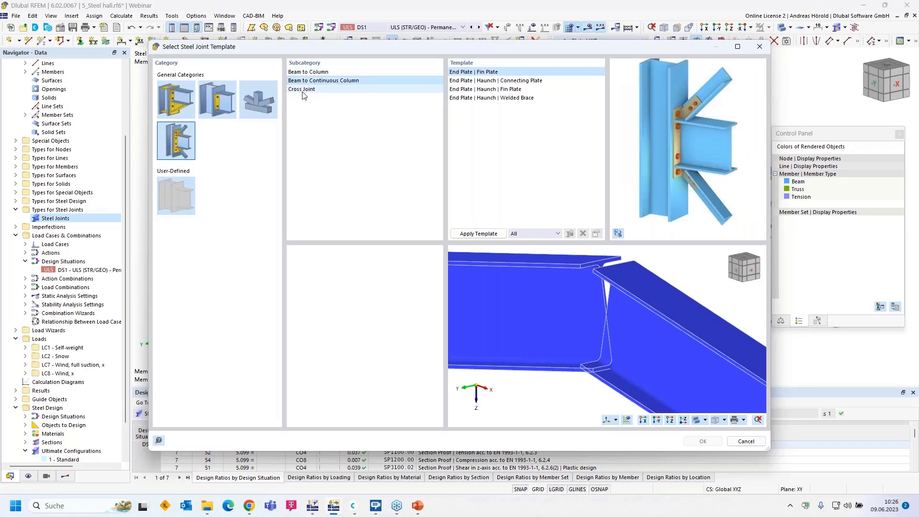
left_click(303, 91)
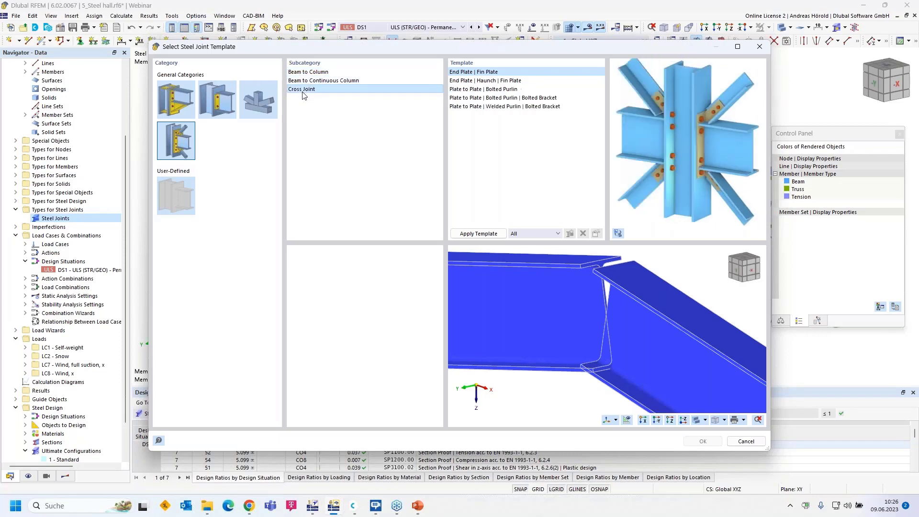
- Apply the beam-to-beam Plate to Plate template to Members 1 and 2 and accept it for the joint
left_click(190, 104)
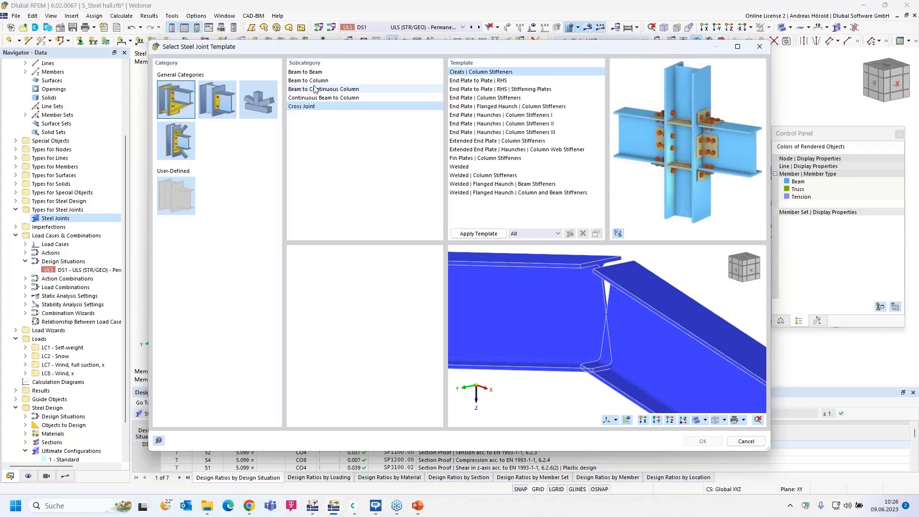
left_click(322, 73)
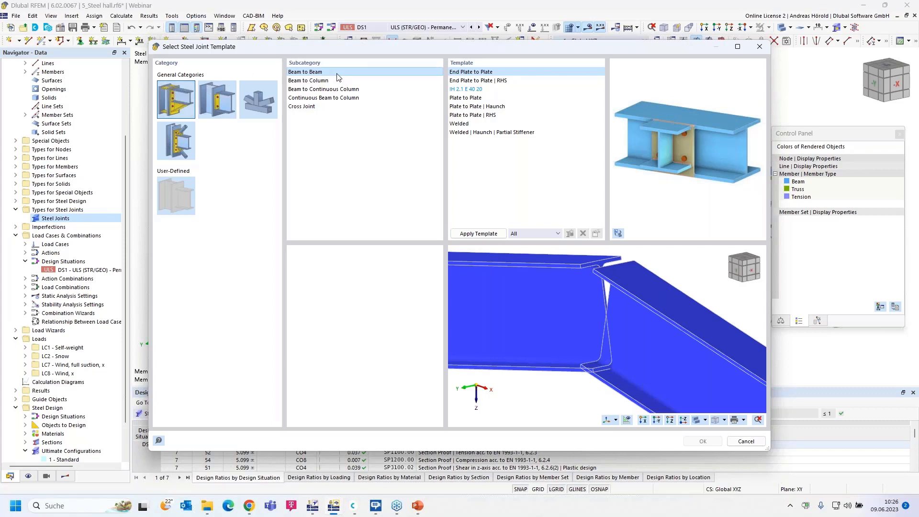
left_click(467, 99)
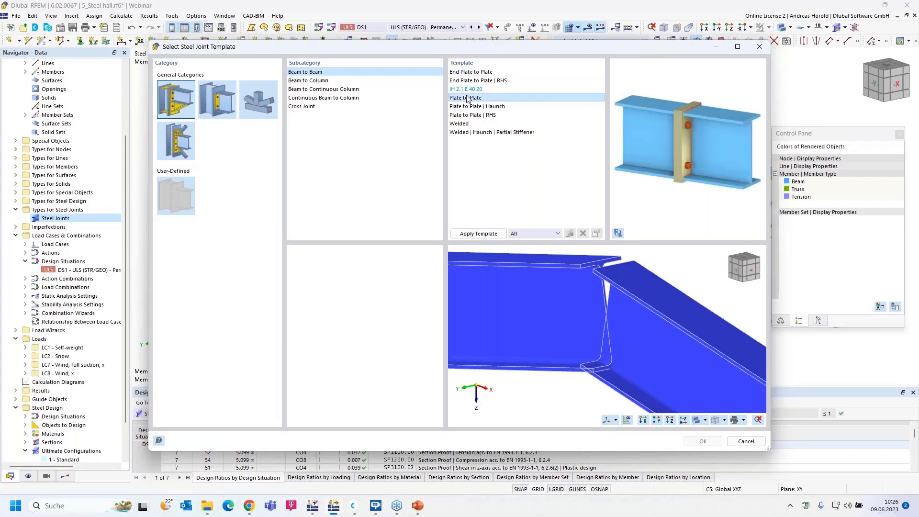
left_click(478, 234)
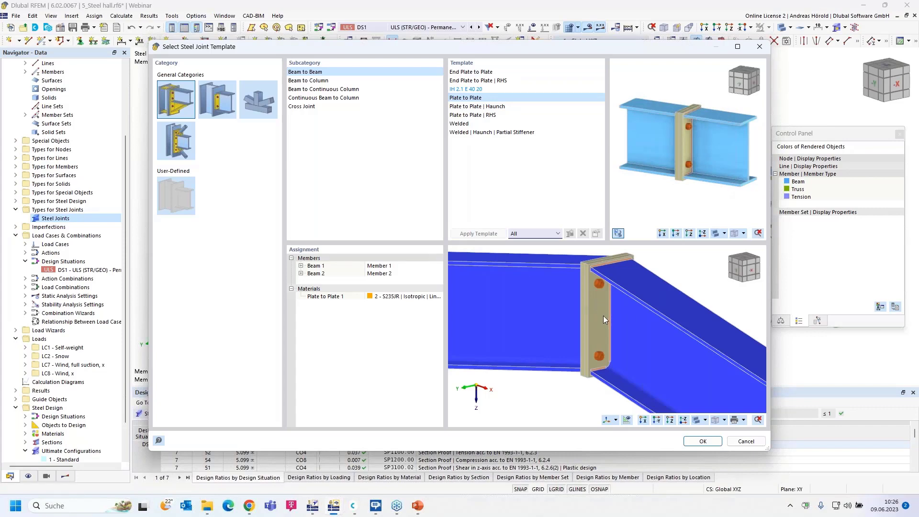
mouse_move(607, 318)
middle_mouse_down("ctrl")
mouse_move(684, 307)
mouse_move(622, 314)
middle_mouse_up("ctrl")
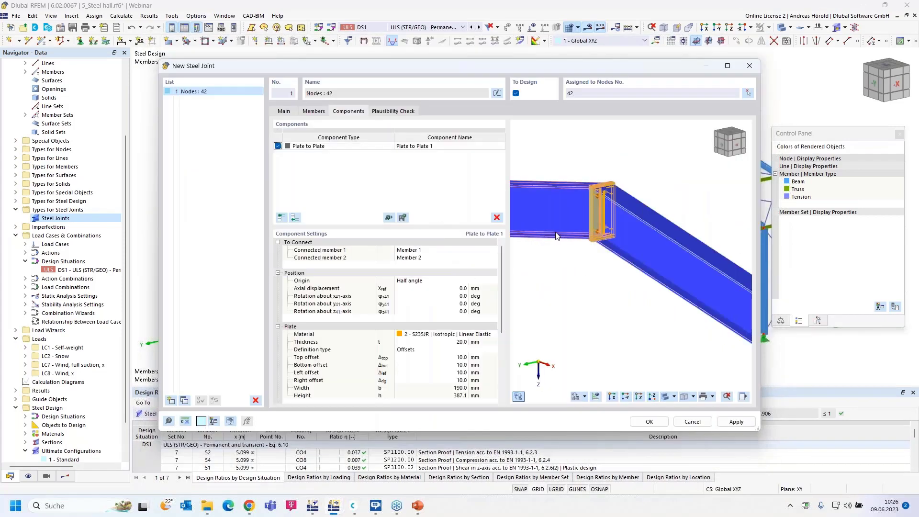
- Try the Perpendicular origin for the Plate to Plate component and return it to Half angle
scroll(558, 233, "up", 4)
middle_click_drag(639, 194, 610, 279)
scroll(610, 279, "up", 1)
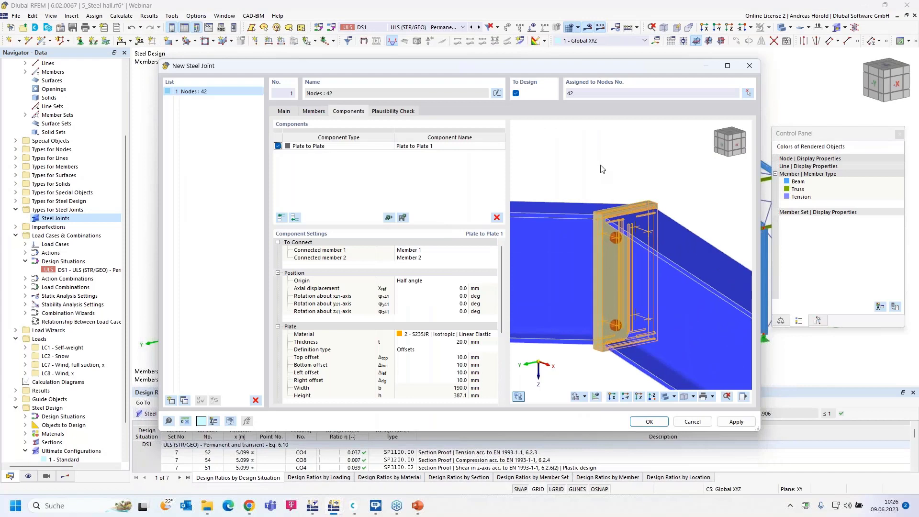
middle_click_drag(639, 322, 733, 296, "ctrl")
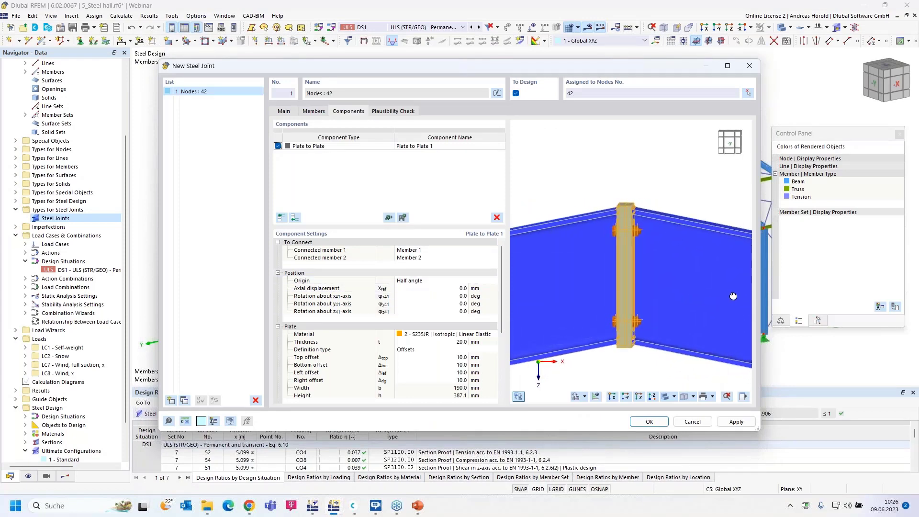
left_click(425, 282)
left_click(456, 282)
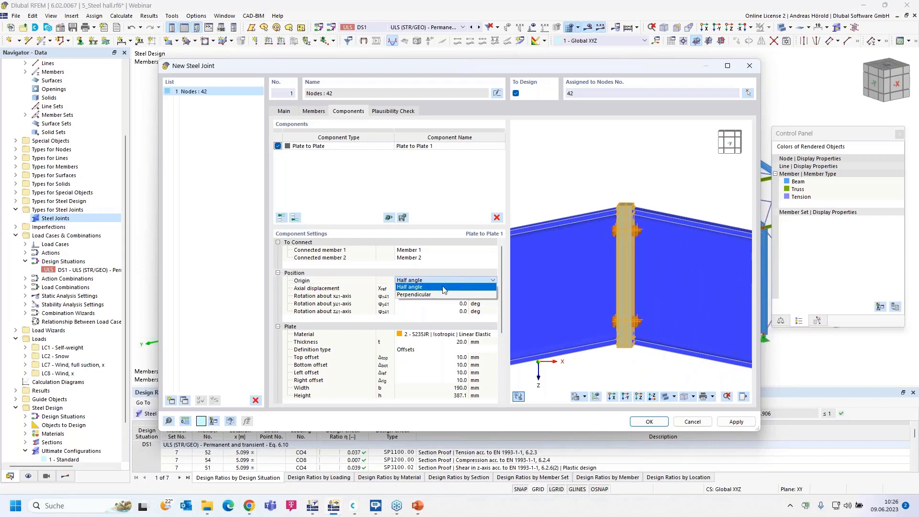
left_click(429, 296)
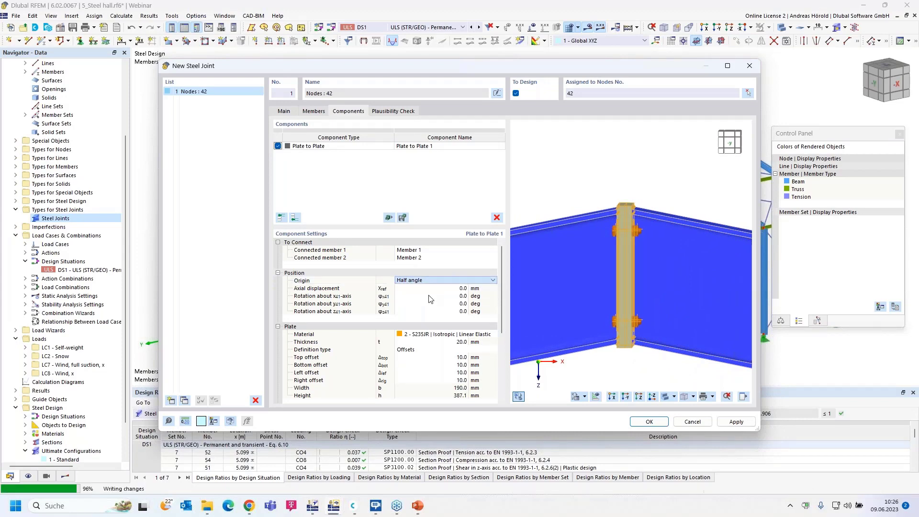
left_click(436, 281)
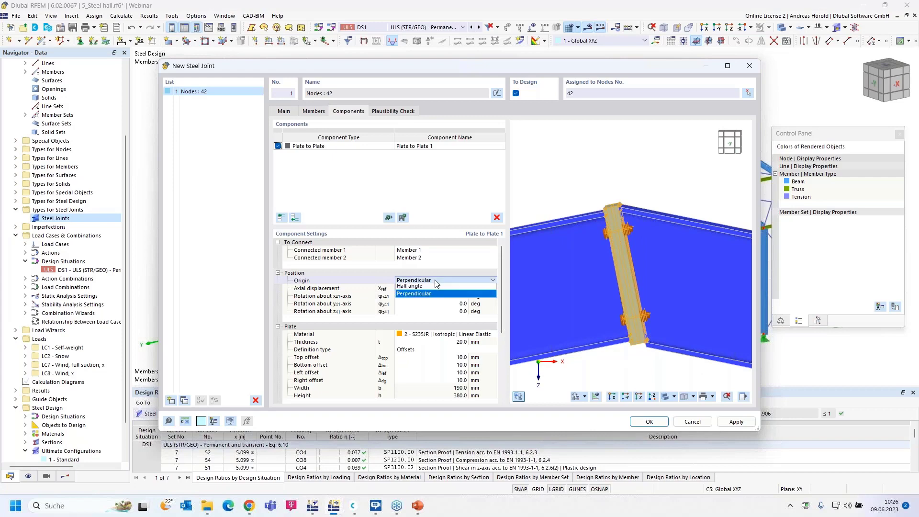
left_click(426, 287)
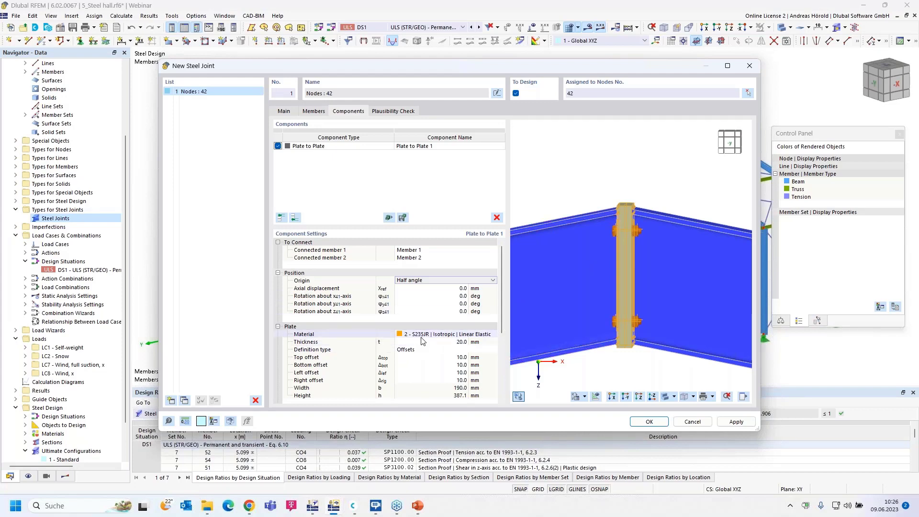
- Set the connecting plate's thickness to 15 mm and enlarge the New Steel Joint dialog to show more component settings
left_click(462, 342)
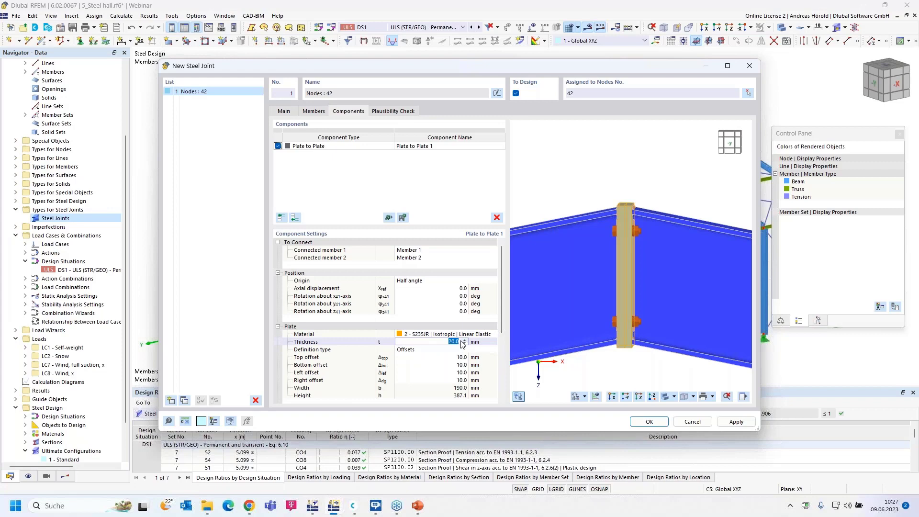
type("15")
left_click(438, 353)
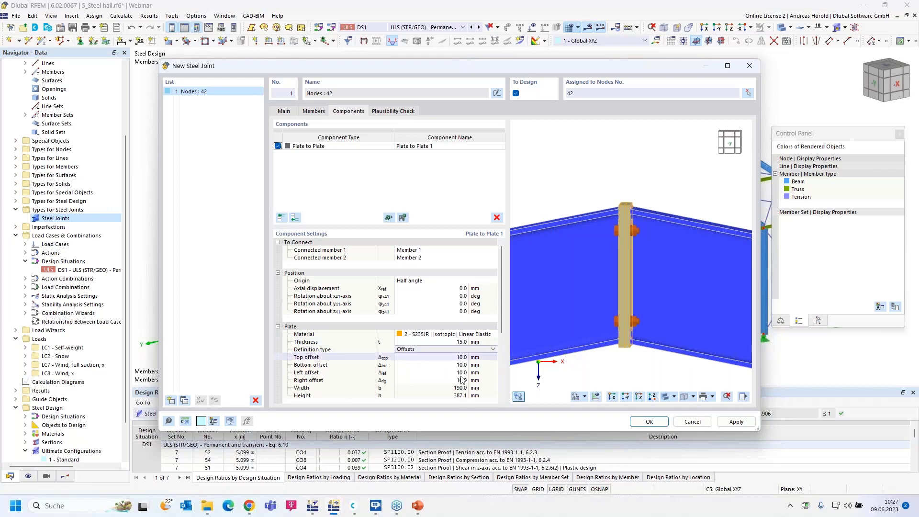
left_click_drag(498, 58, 499, 10)
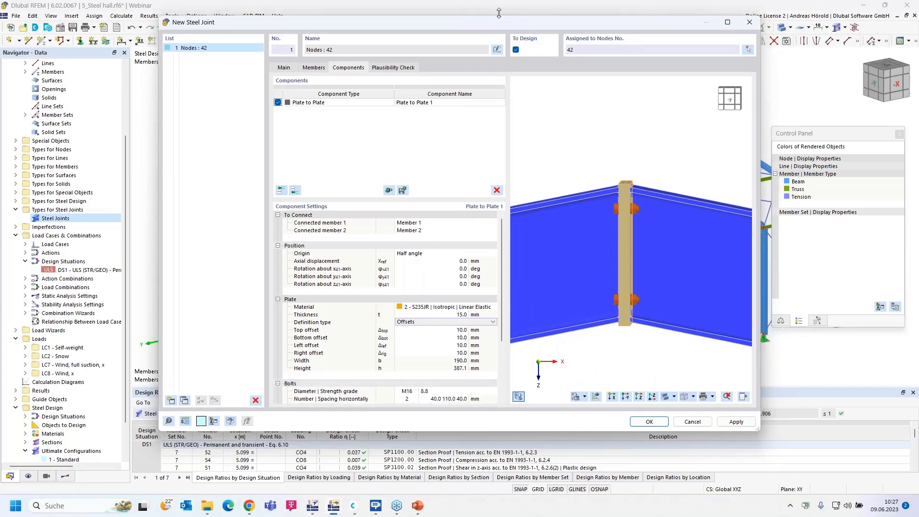
left_click_drag(480, 431, 479, 505)
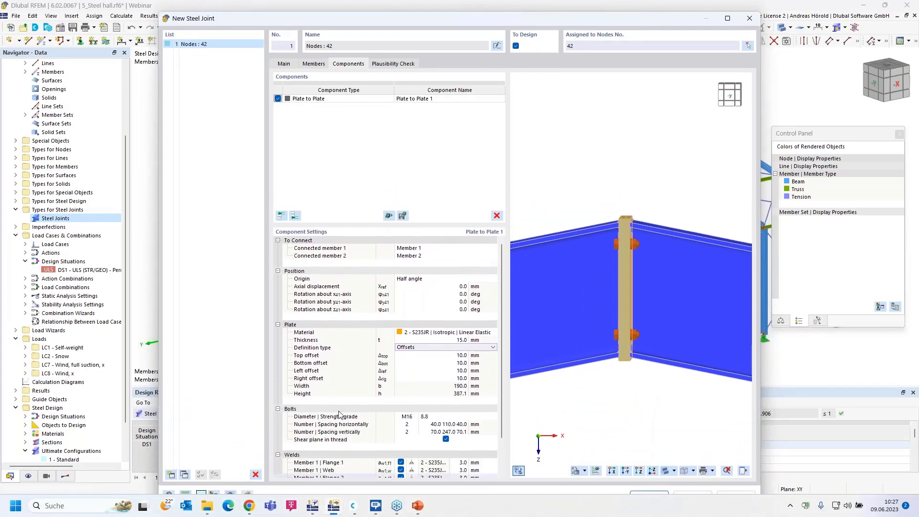
left_click_drag(159, 286, 35, 282)
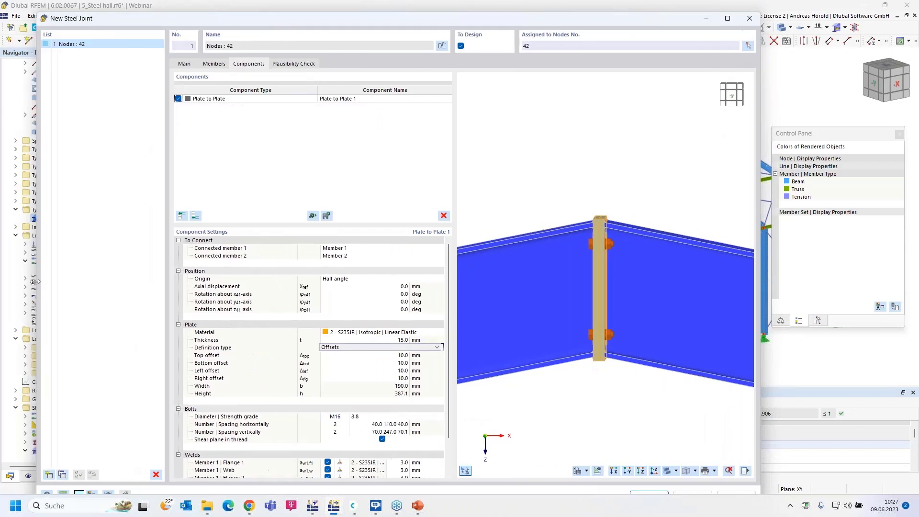
- Try the Dimensions and position definition type for the plate and return it to Offsets
left_click(394, 348)
left_click(378, 362)
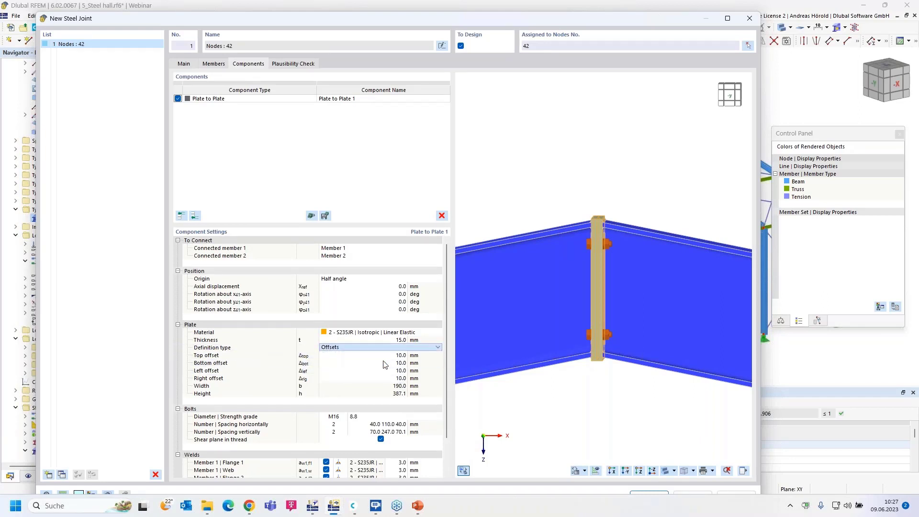
left_click(437, 347)
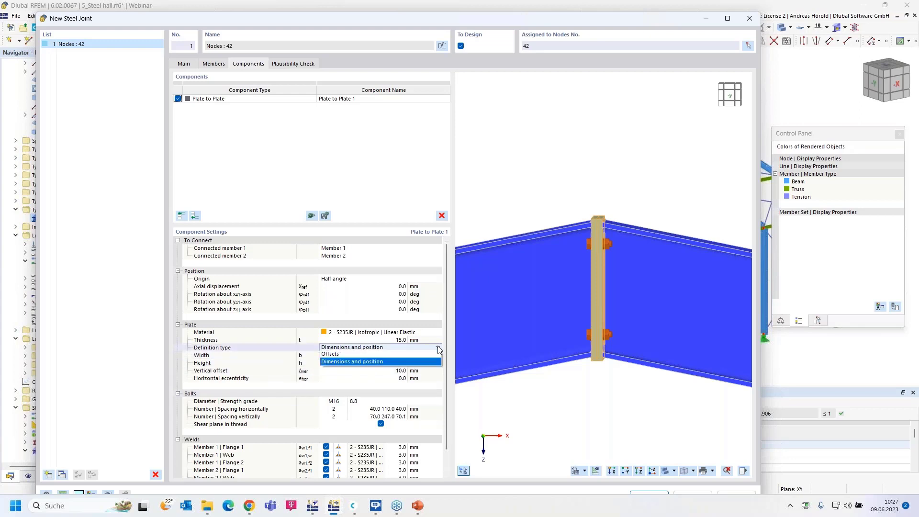
left_click(387, 354)
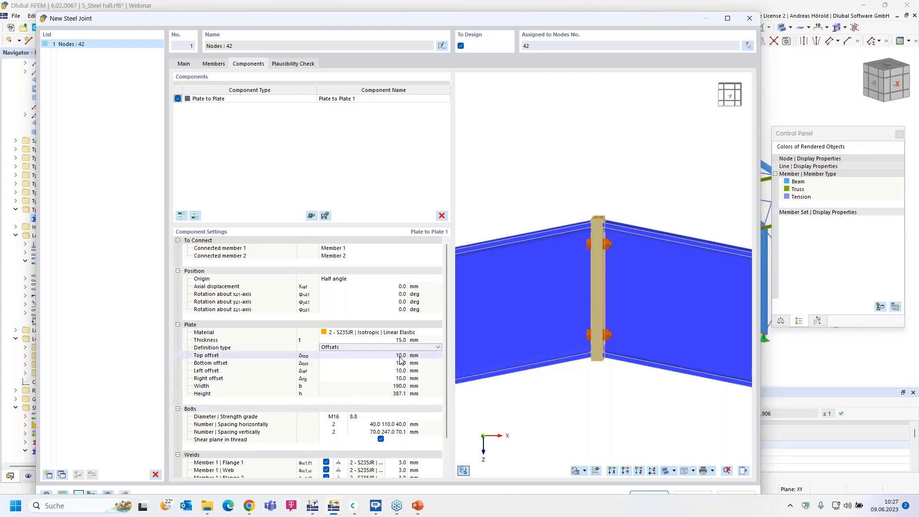
- Set the connecting plate's top offset to 20 mm and check its projection above the rafters
left_click(400, 357)
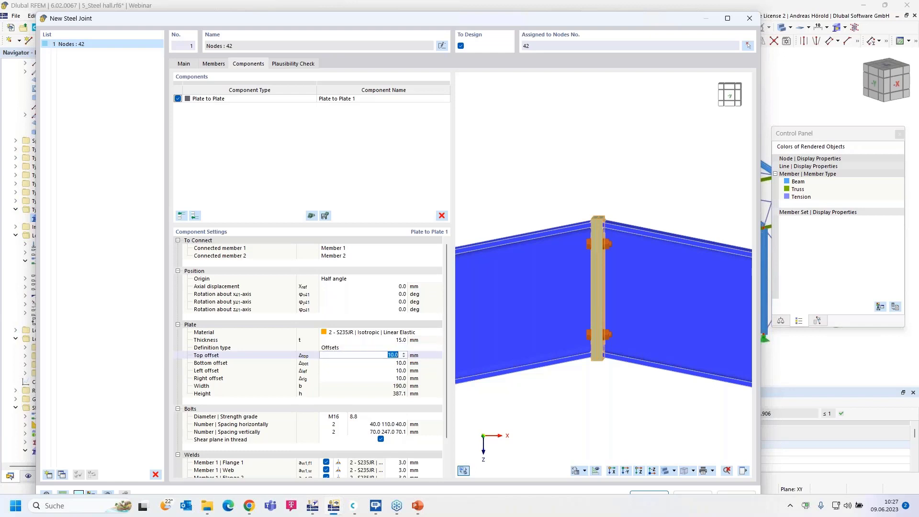
type("20")
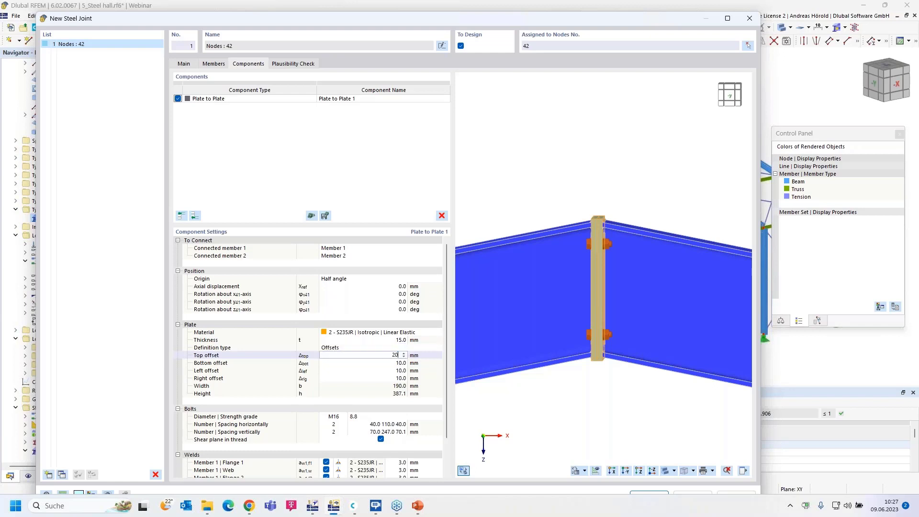
left_click(386, 364)
scroll(602, 219, "up", 3)
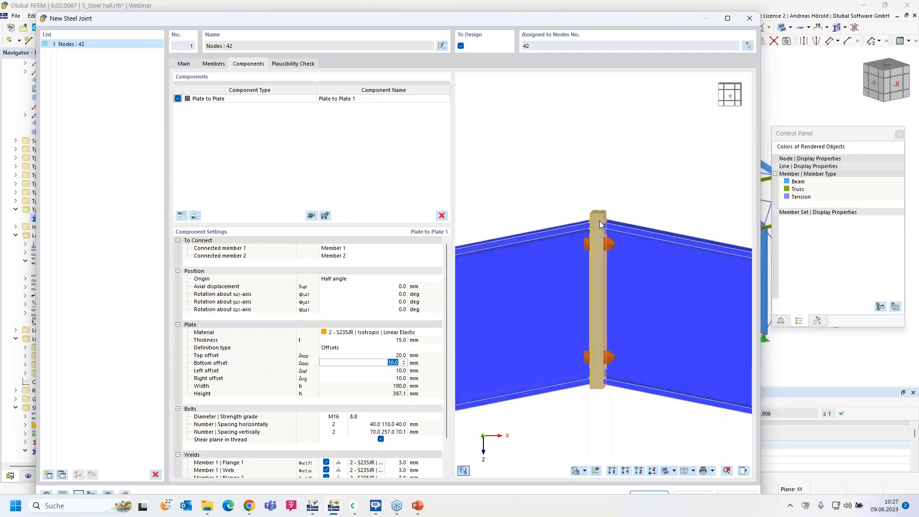
scroll(585, 281, "down", 5)
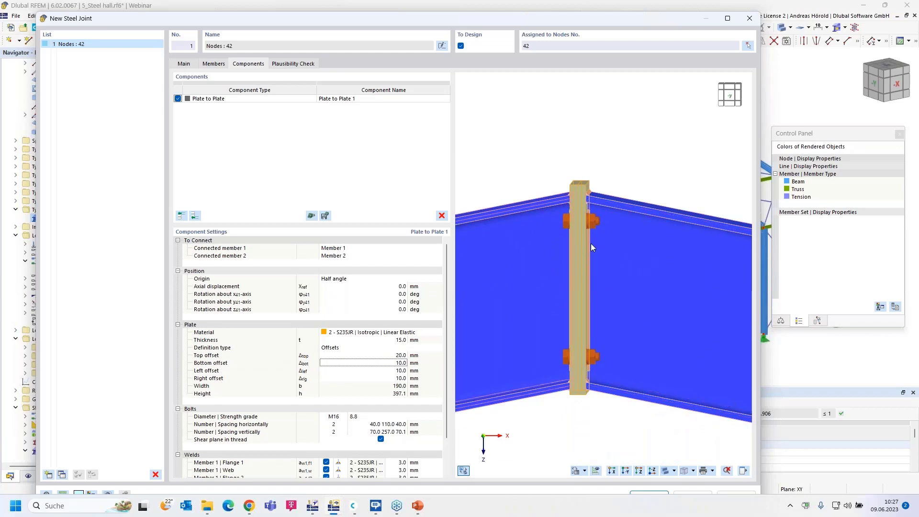
- Set the plate's top offset to -10 mm and inspect the plate's upper edge against the beam flanges
left_click(402, 356)
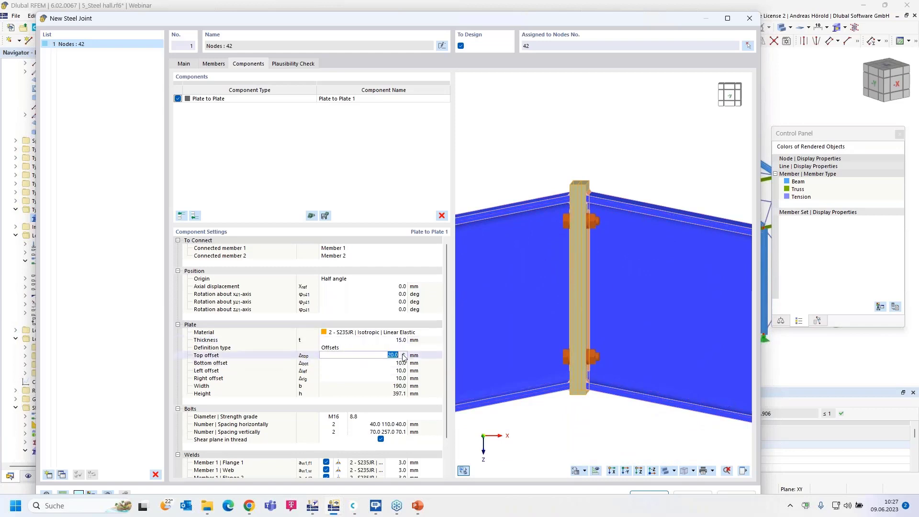
type("1")
type("10")
key("Tab")
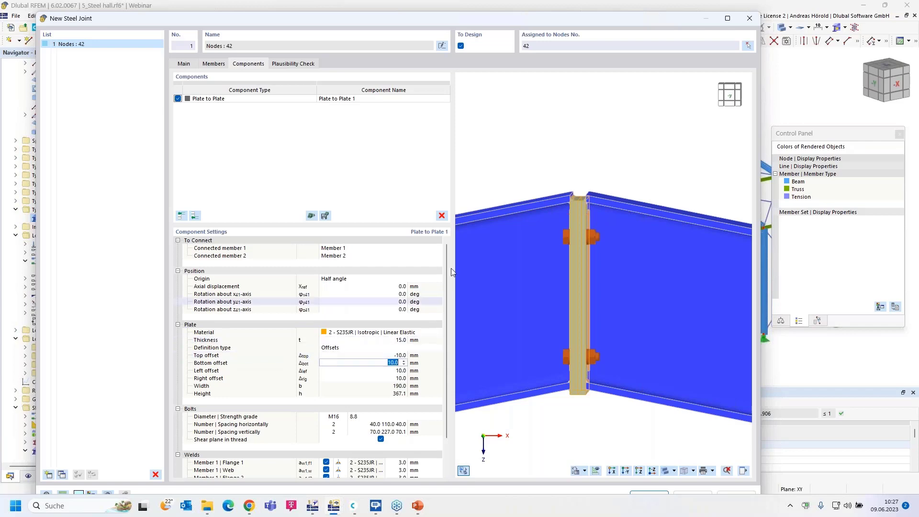
scroll(519, 194, "down", 3)
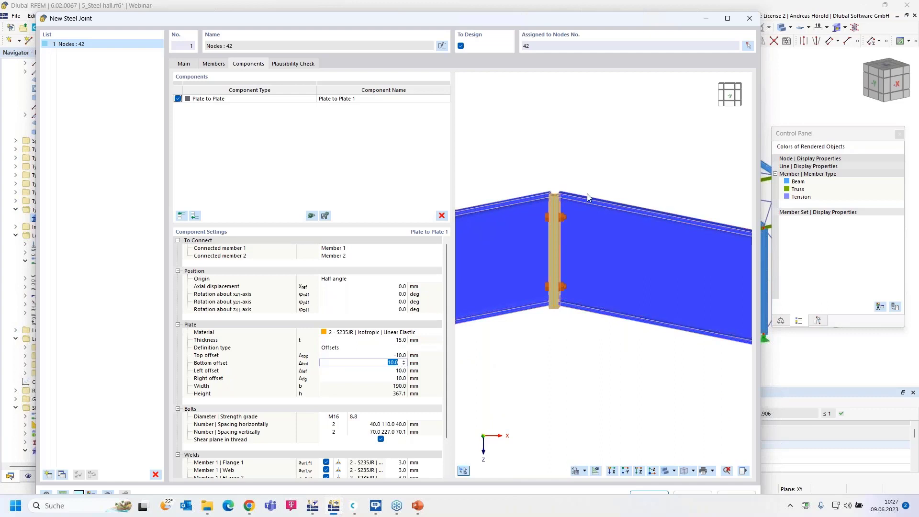
scroll(569, 187, "up", 5)
scroll(510, 225, "down", 5)
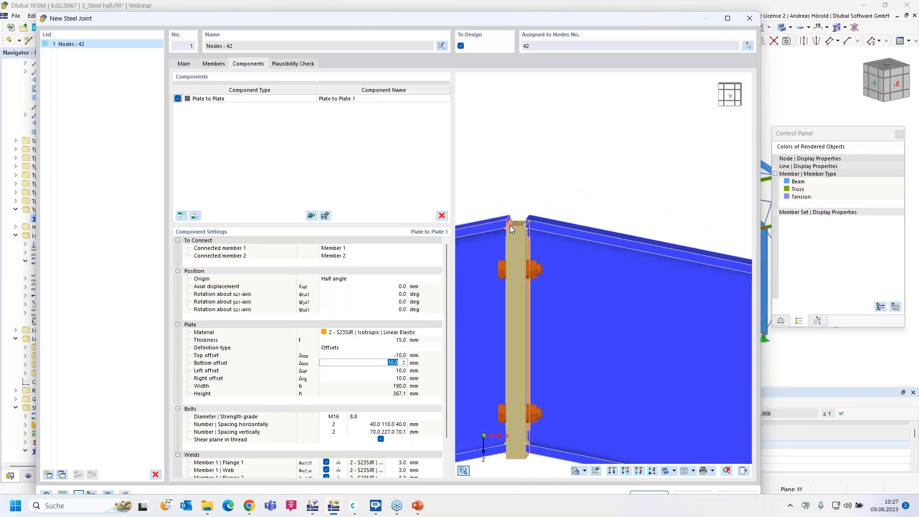
- Set the connecting plate's top offset to 20 mm and its bottom offset to 110 mm
left_click(397, 355)
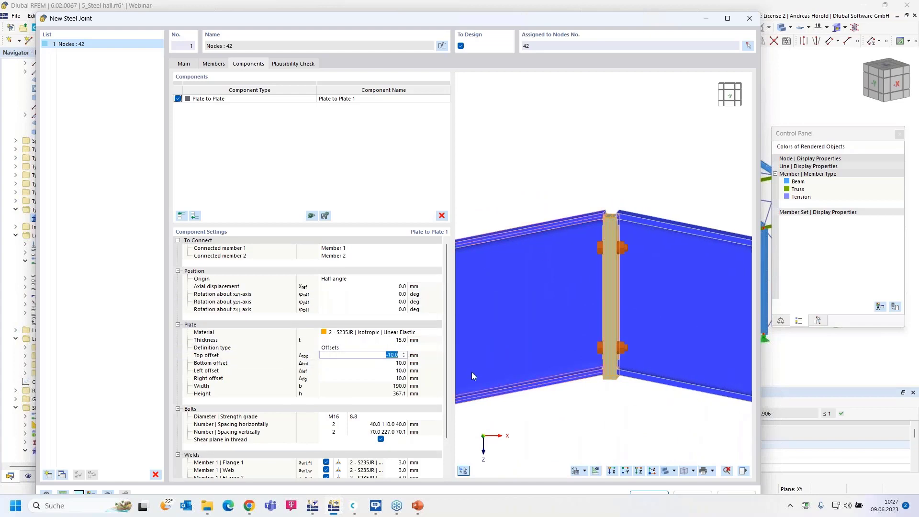
type("20")
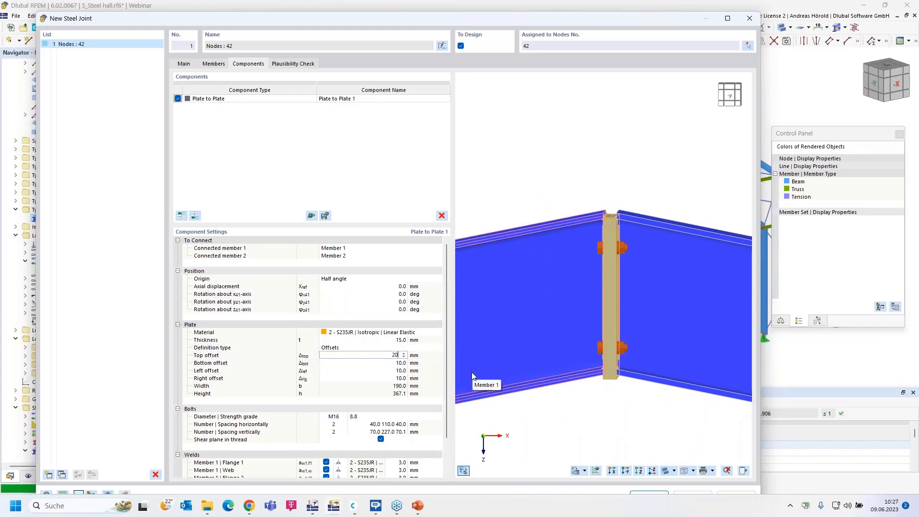
key("Tab")
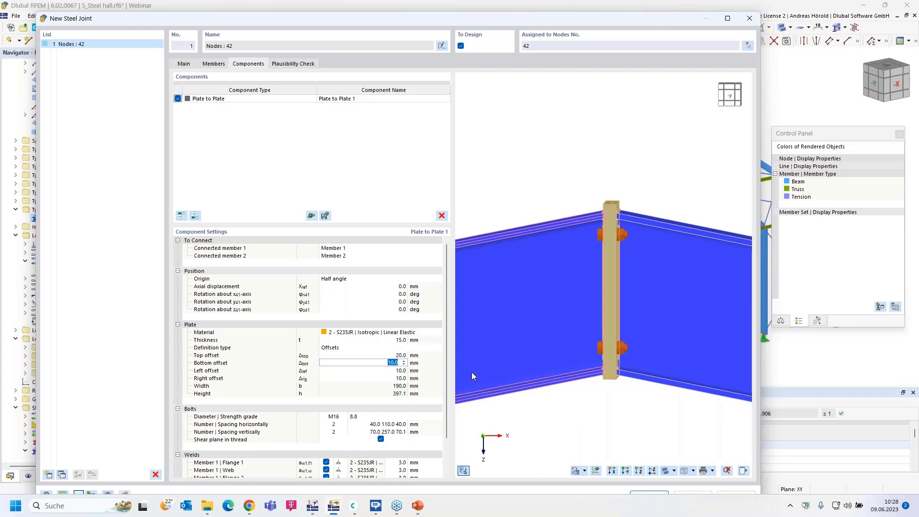
type("110")
key("Tab")
key("Tab")
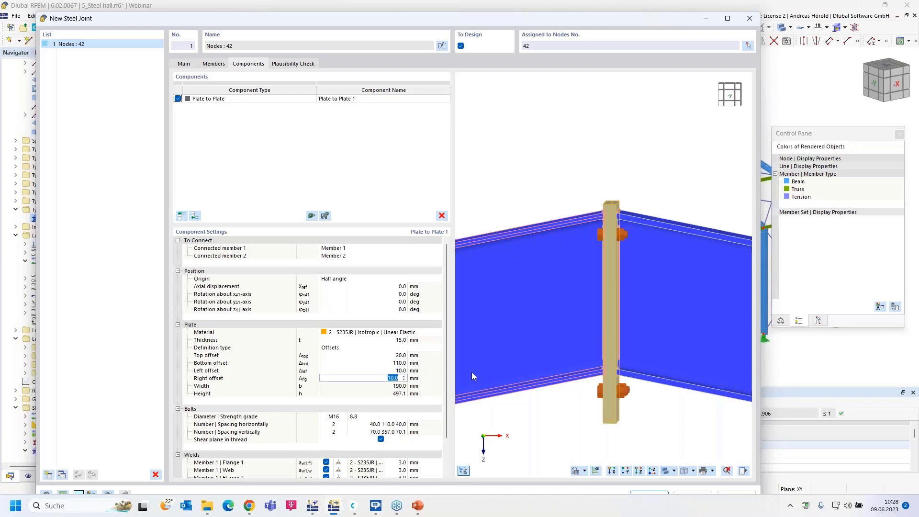
key("Tab")
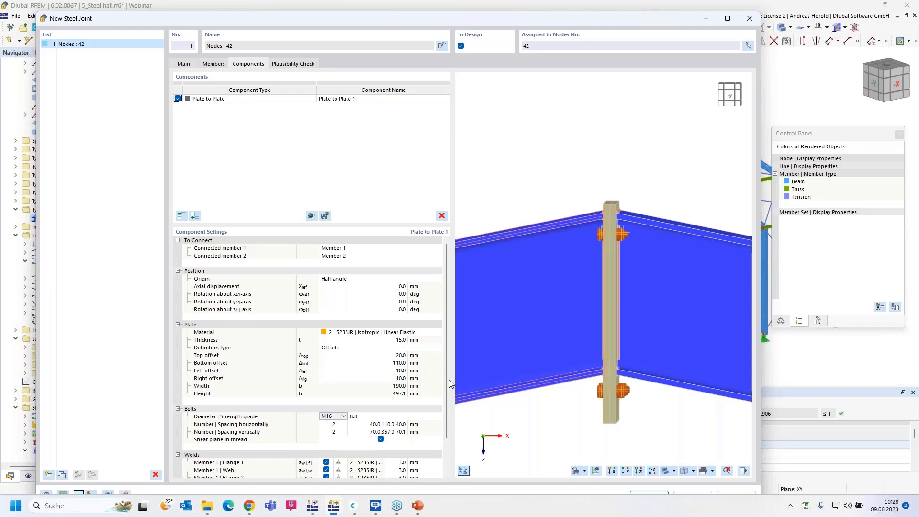
- Keep the bolt diameter at M16 and set the bolts' strength grade to 10.9
scroll(448, 346, "down", 3)
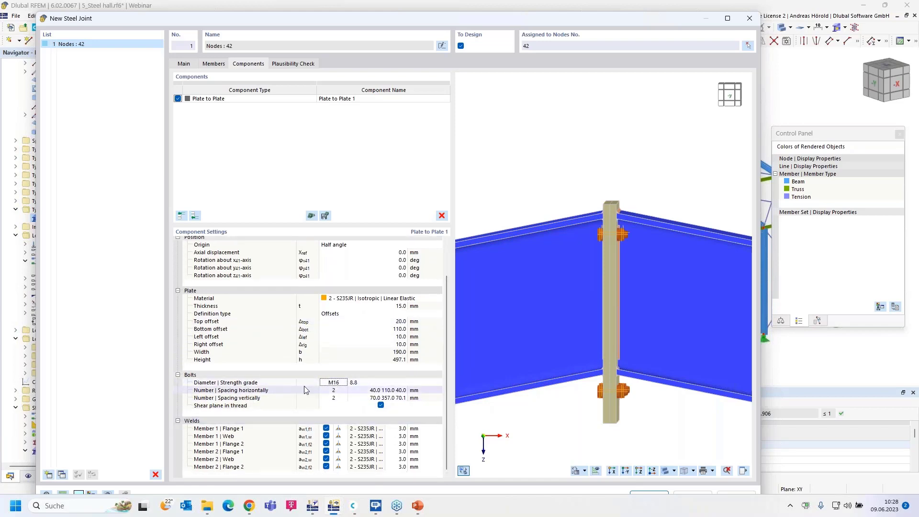
left_click(344, 384)
left_click(345, 382)
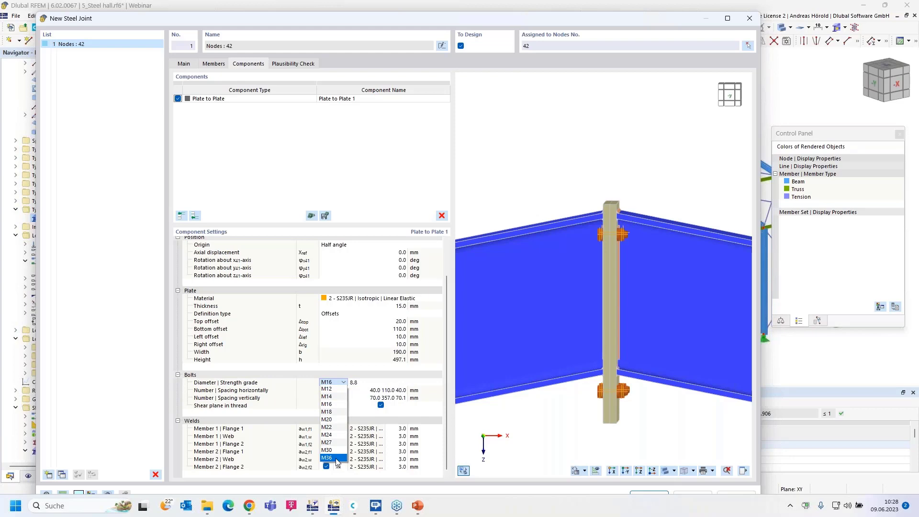
left_click(333, 405)
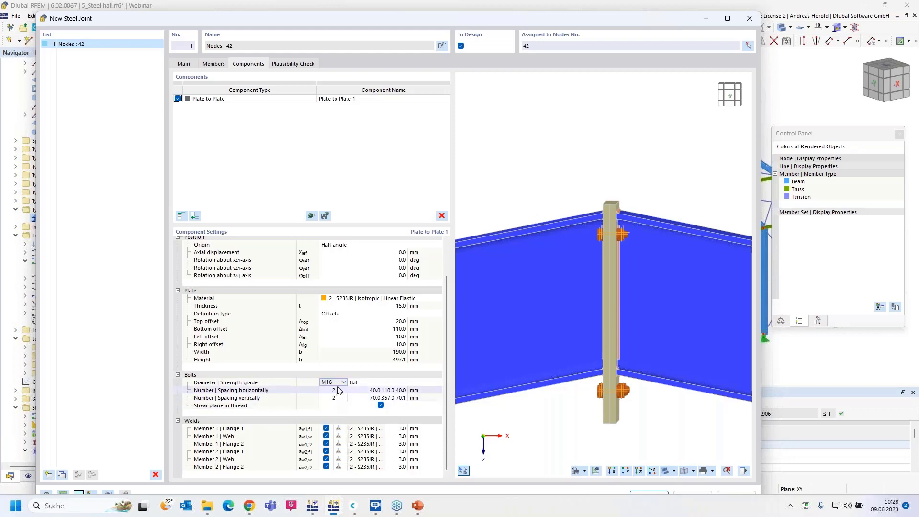
left_click(381, 383)
left_click(388, 383)
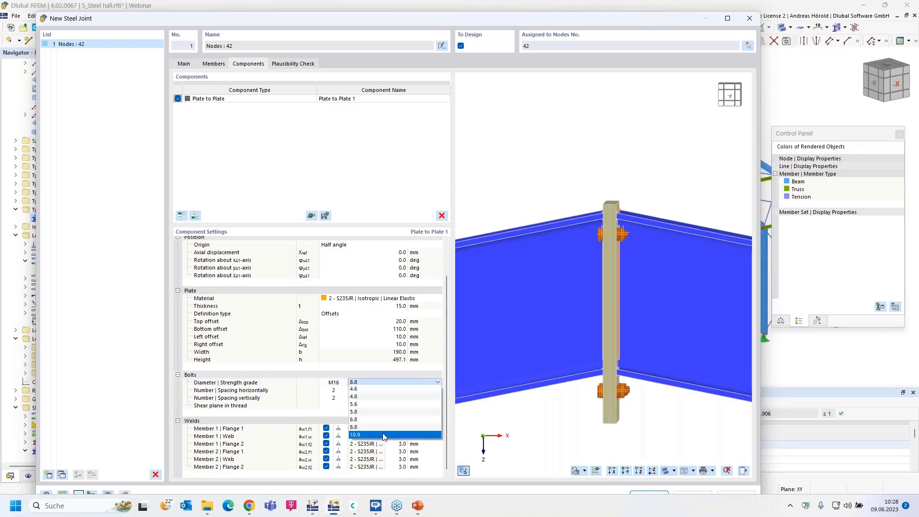
left_click(382, 435)
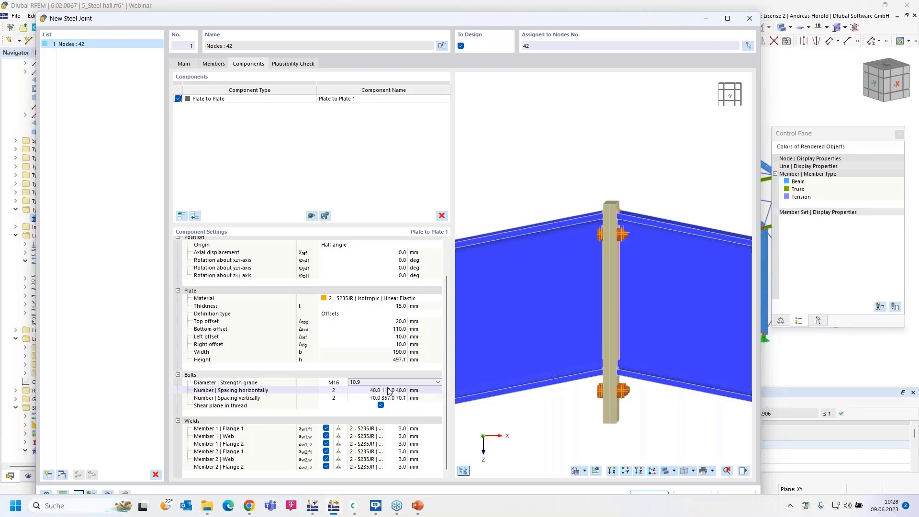
- Increase the number of vertical bolt rows to 3 and inspect the bolts on the plate
left_click(338, 397)
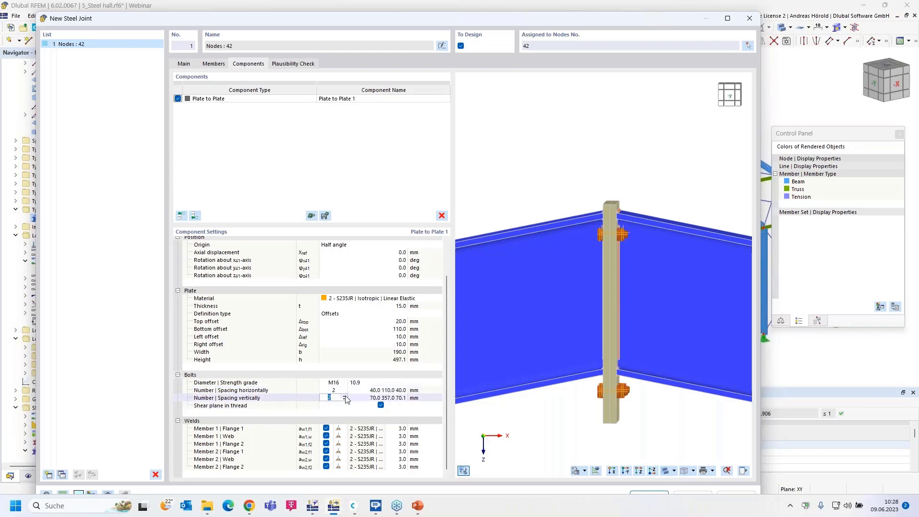
left_click(344, 396)
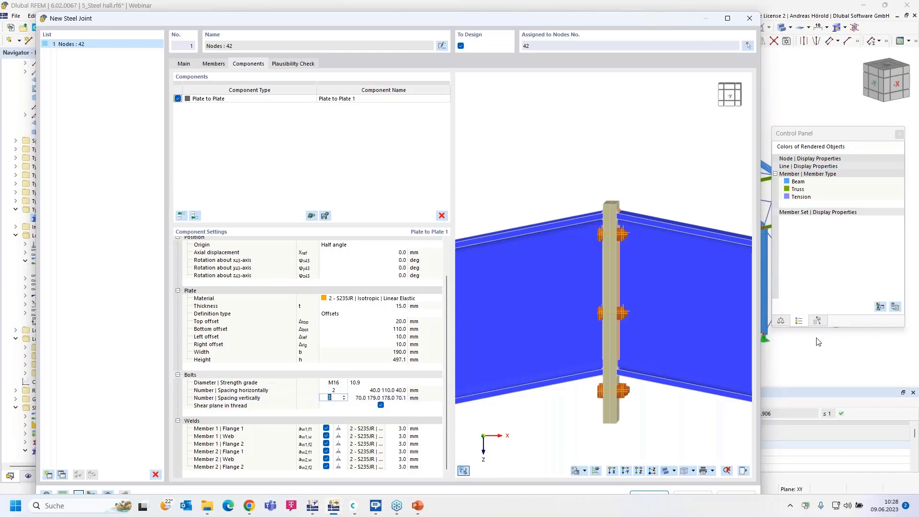
middle_click_drag(726, 376, 633, 338, "ctrl")
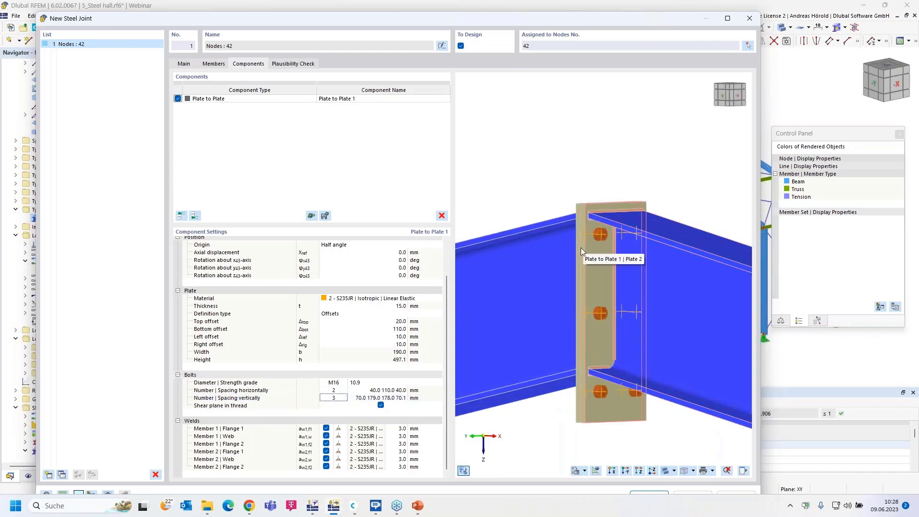
middle_click_drag(575, 342, 671, 349, "ctrl")
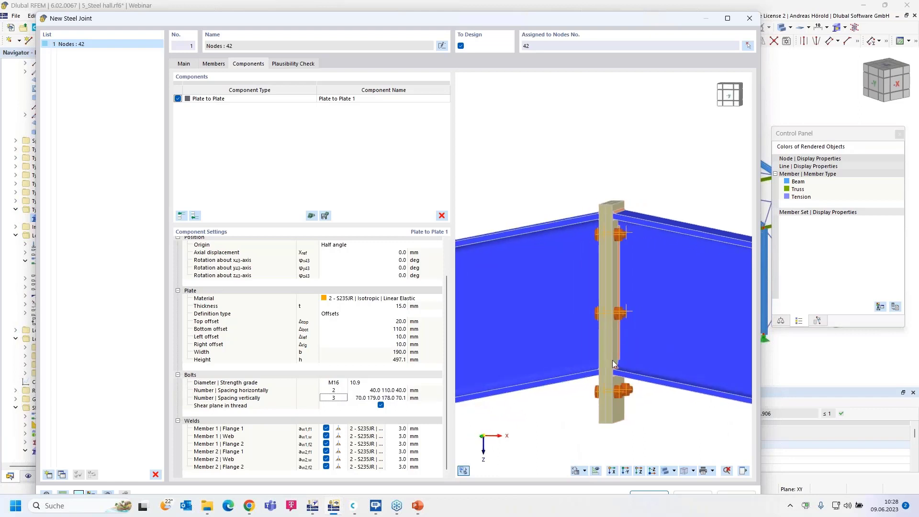
- Set the vertical bolt spacings to 85, 169 and 180 mm, and leave Shear plane in thread enabled
left_click(361, 398)
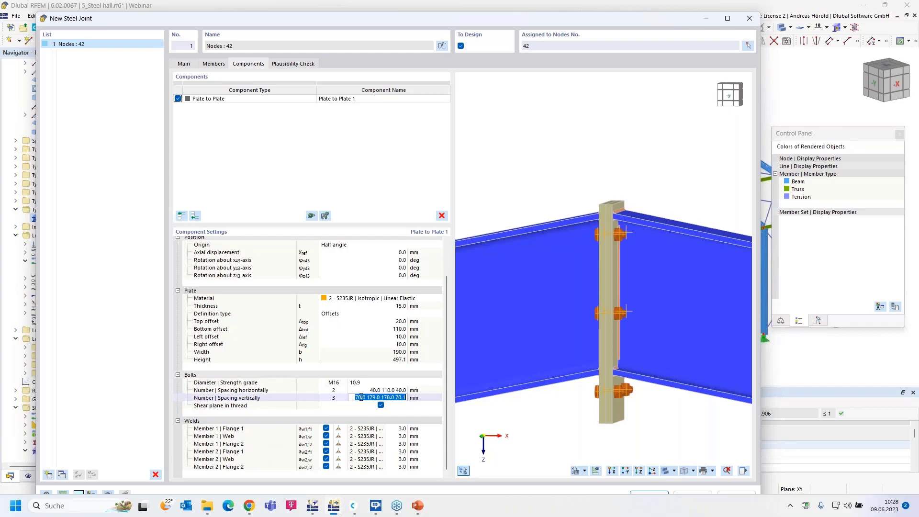
type("85 169 180")
key("Return")
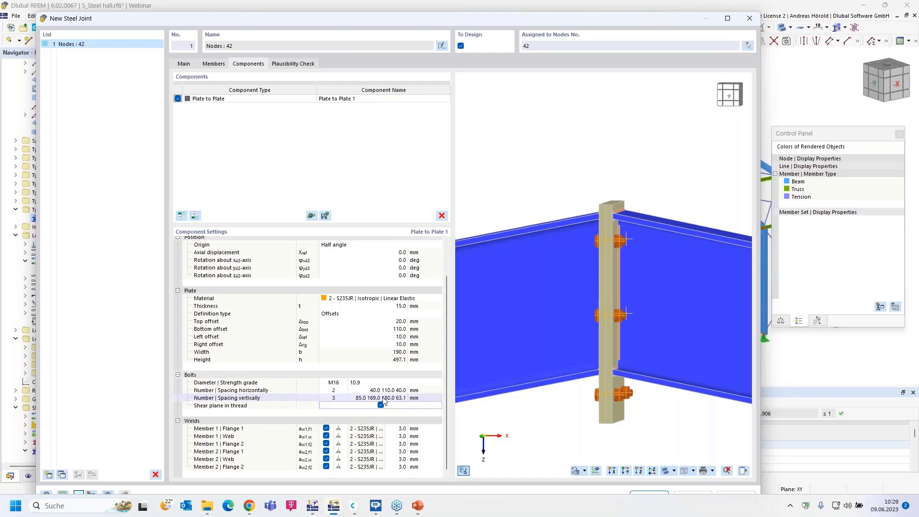
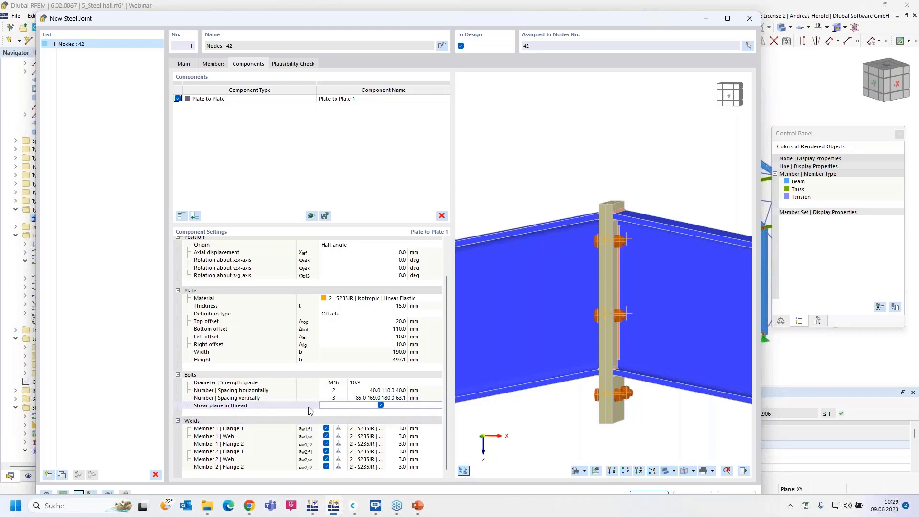
left_click(381, 406)
left_click(381, 405)
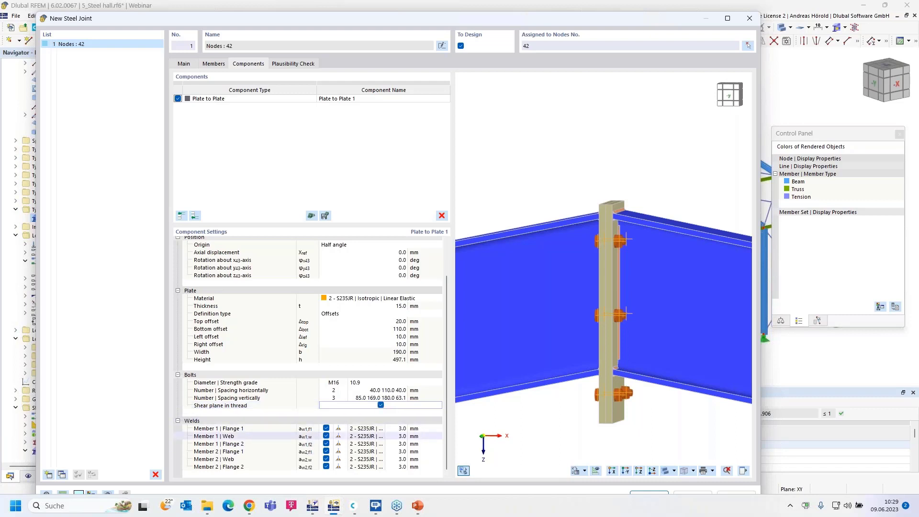
- Set the flange 1 and flange 2 welds of both members to 6 mm, leaving the web welds at 3 mm
left_click(398, 429)
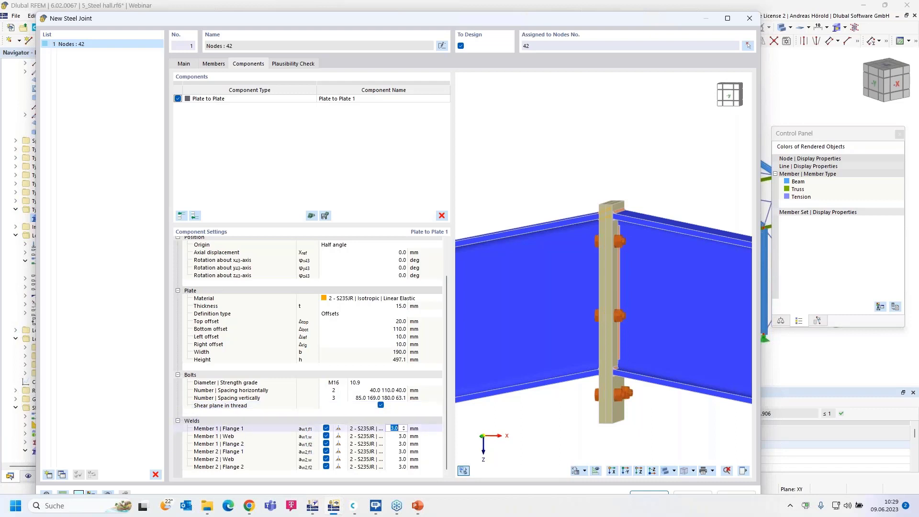
type("6")
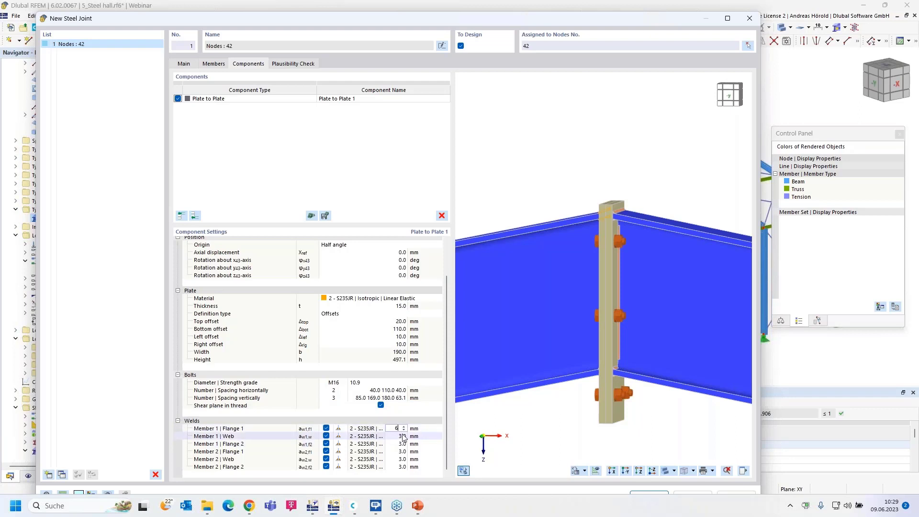
left_click(398, 436)
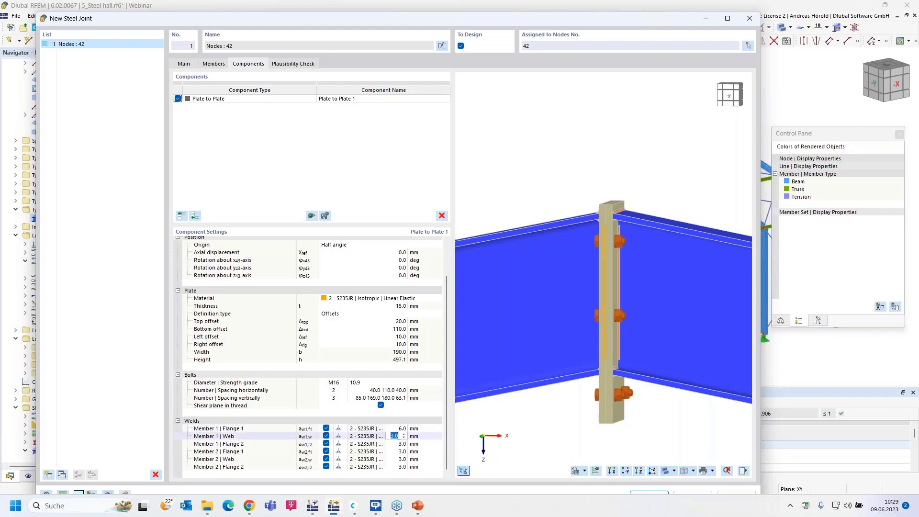
left_click(398, 444)
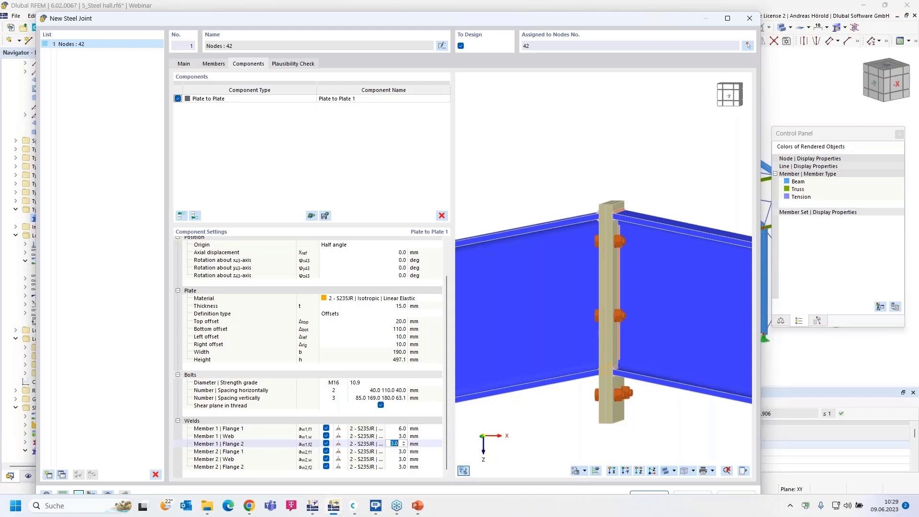
left_click(400, 452)
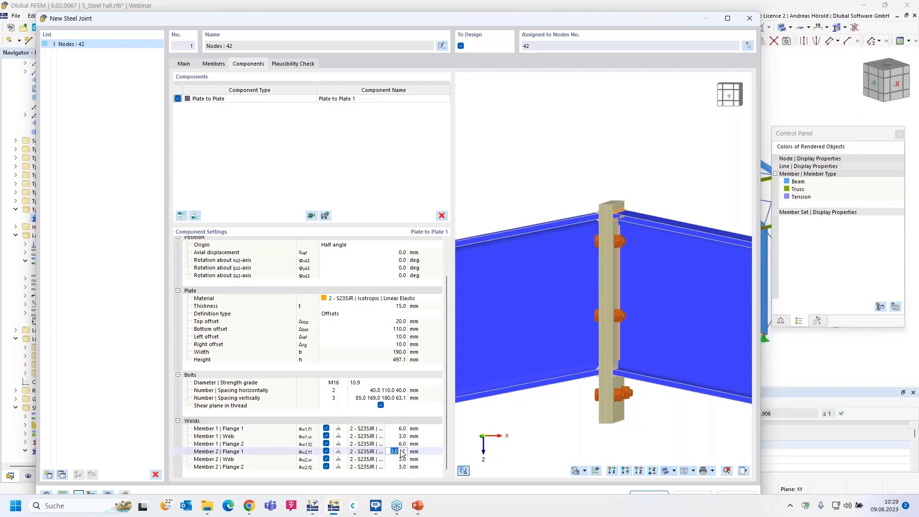
key("Return")
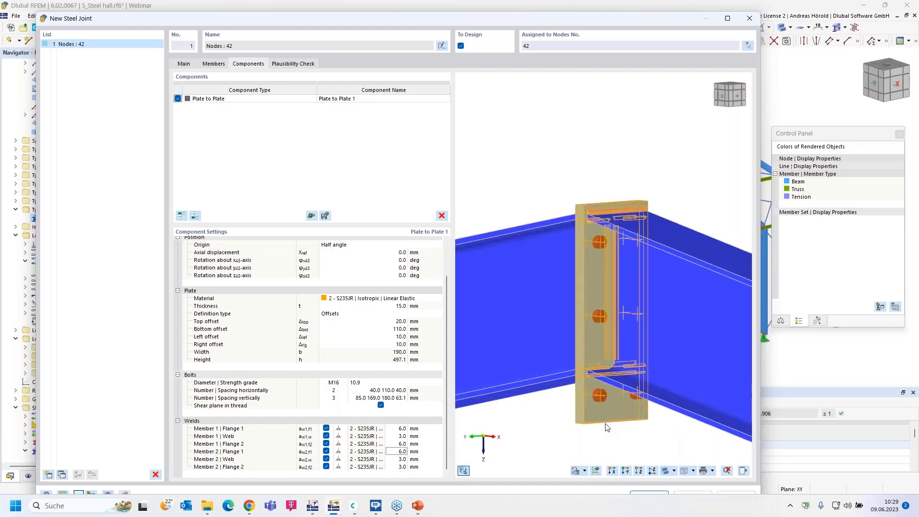
left_click(401, 444)
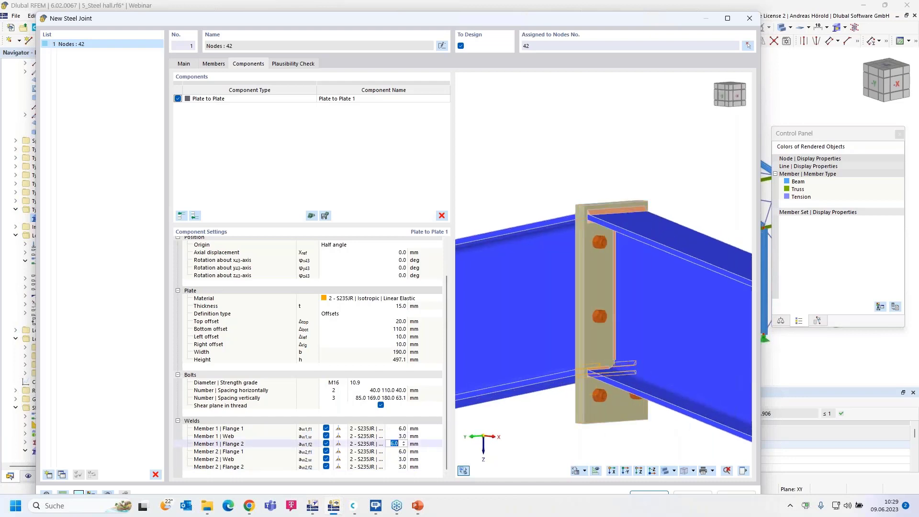
left_click(398, 451)
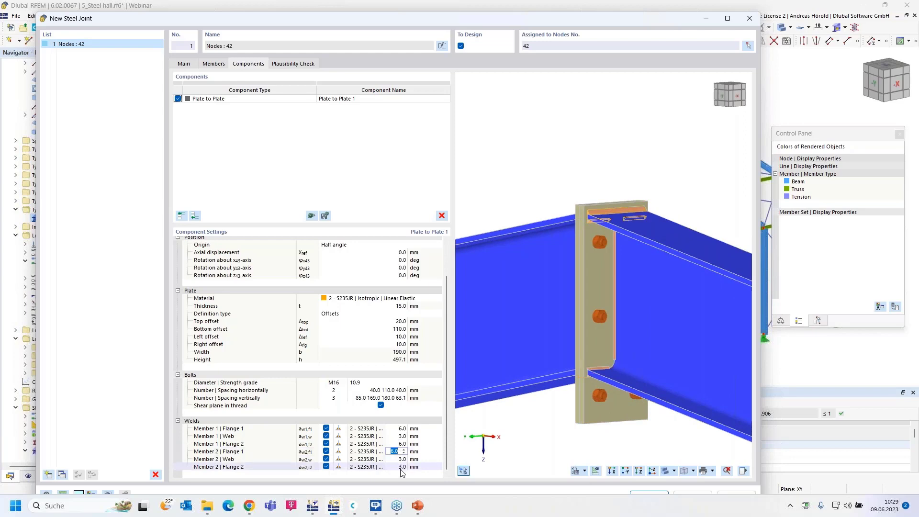
left_click(402, 467)
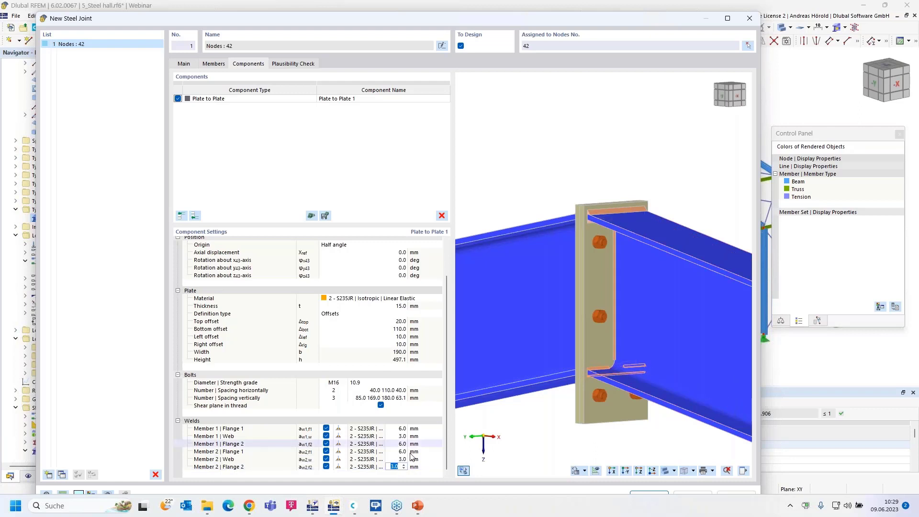
type("6")
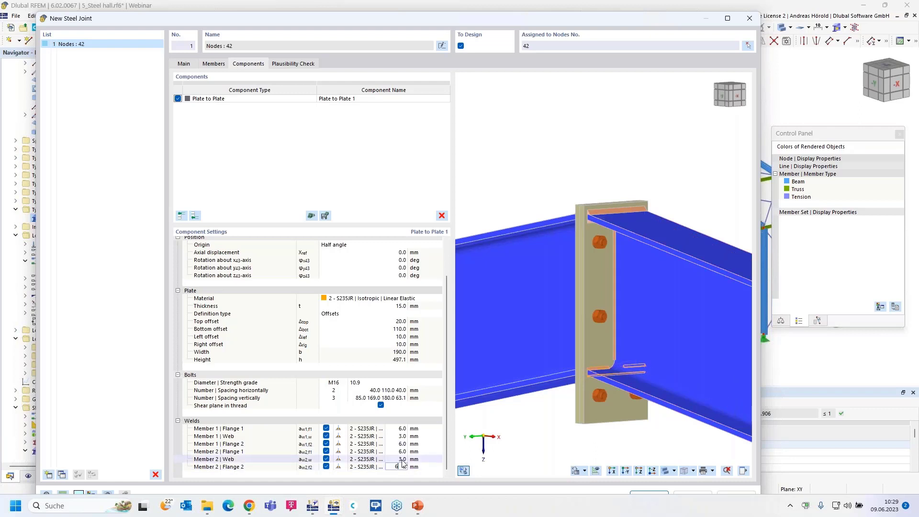
left_click(396, 459)
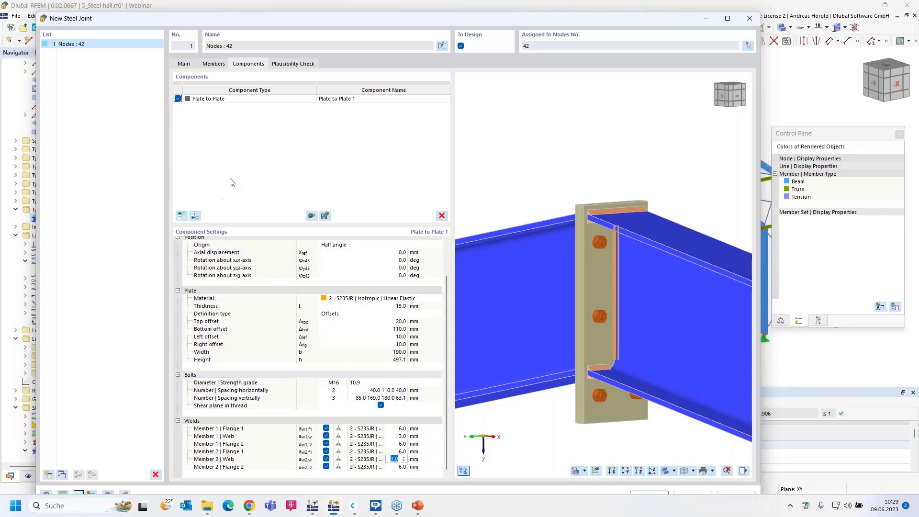
- Review the joint's plausibility check and accept the new steel joint
left_click(293, 63)
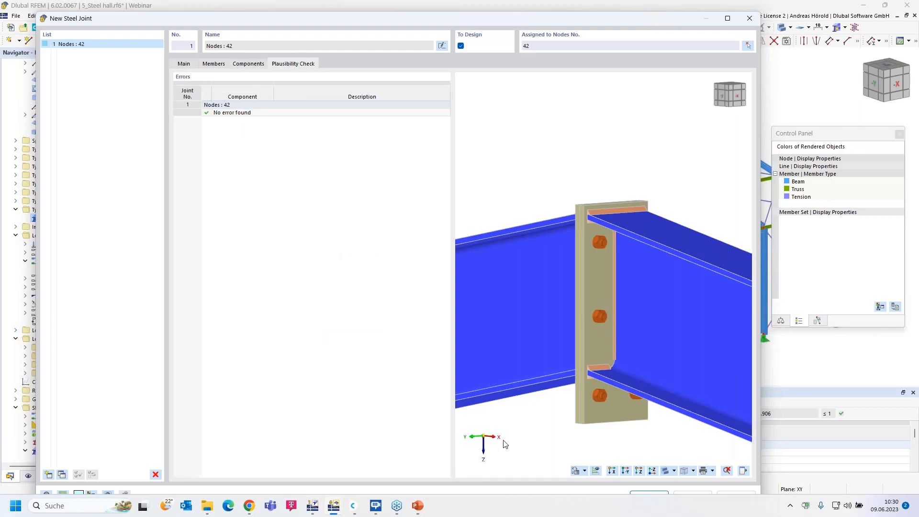
double_click(536, 19)
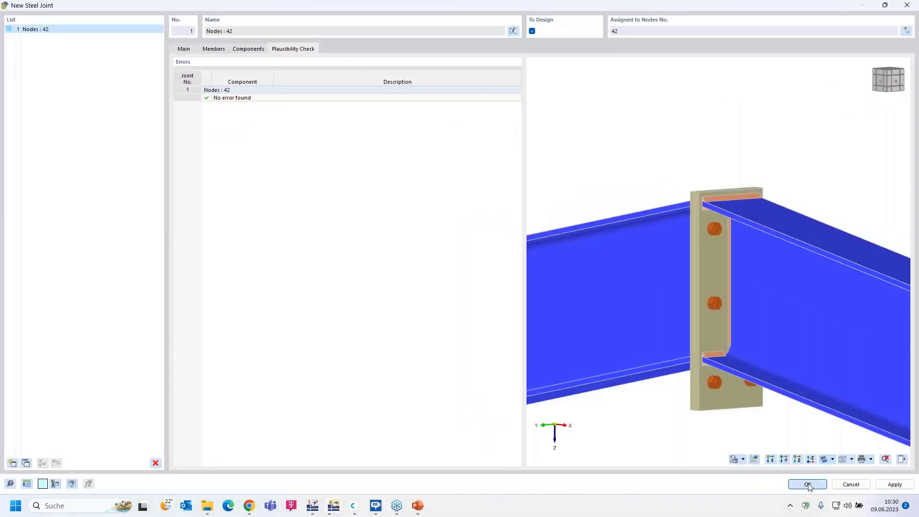
left_click(805, 483)
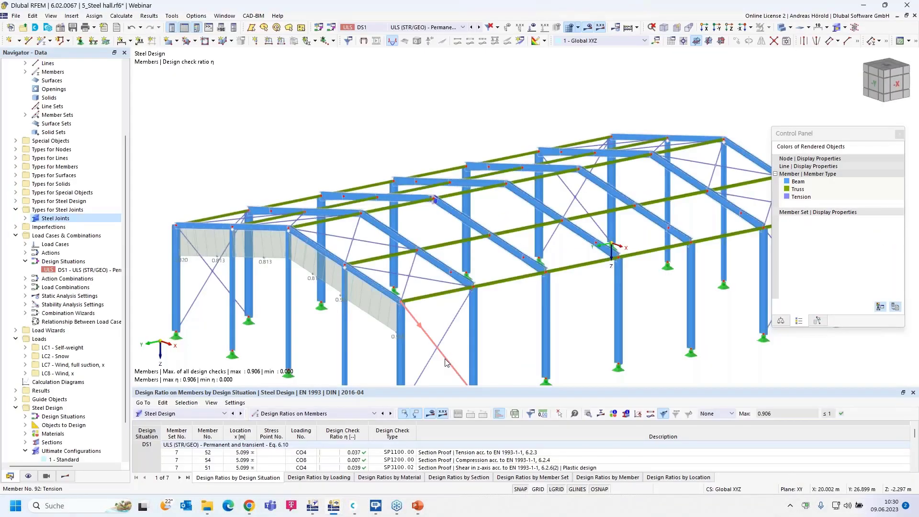
- Show the Steel Joint Design input data and restrict design situation DS1's combinations to design to CO2
left_click(201, 413)
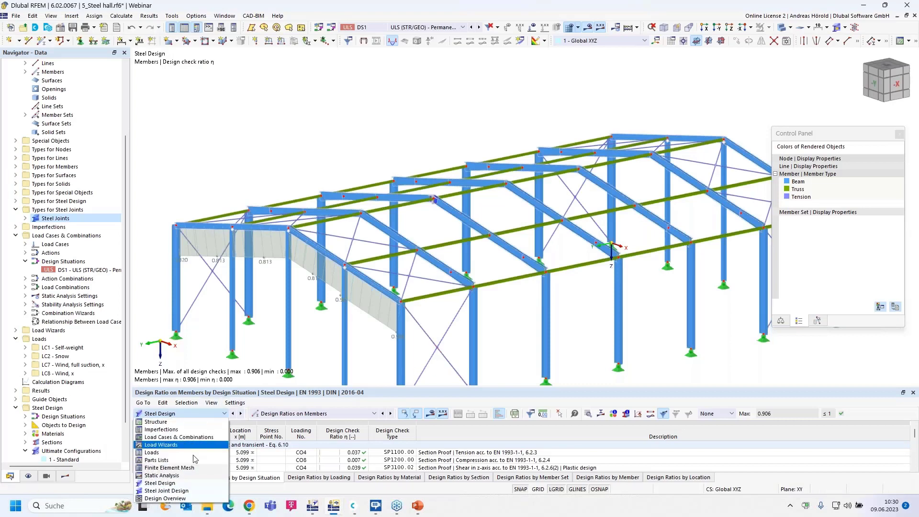
left_click(191, 493)
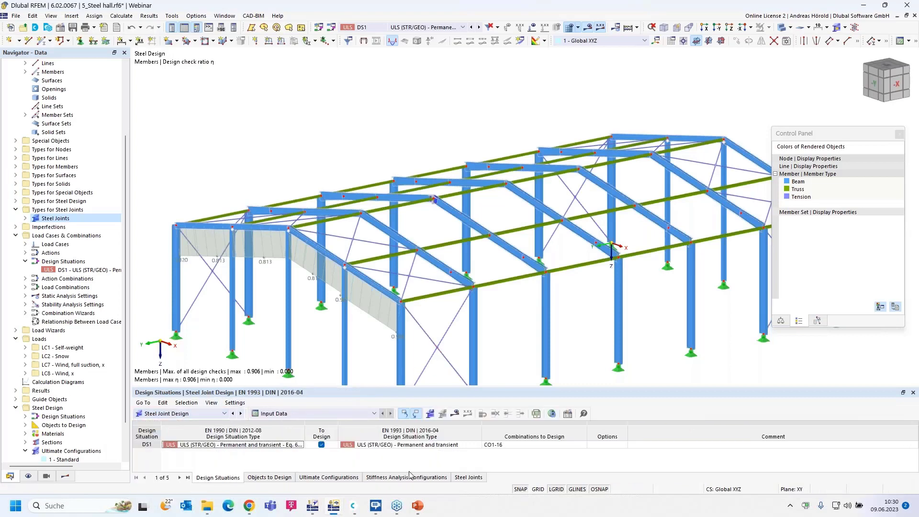
left_click(504, 446)
left_click_drag(493, 446, 504, 443)
type("2")
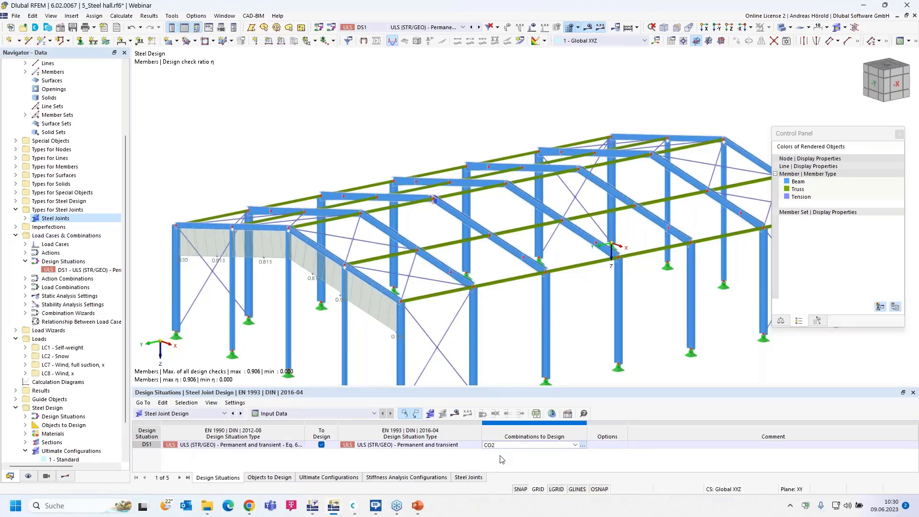
- Apply CO2 as the only combination to design, accept deleting the Steel Design results, and run the Steel Joint Design calculation
left_click(500, 460)
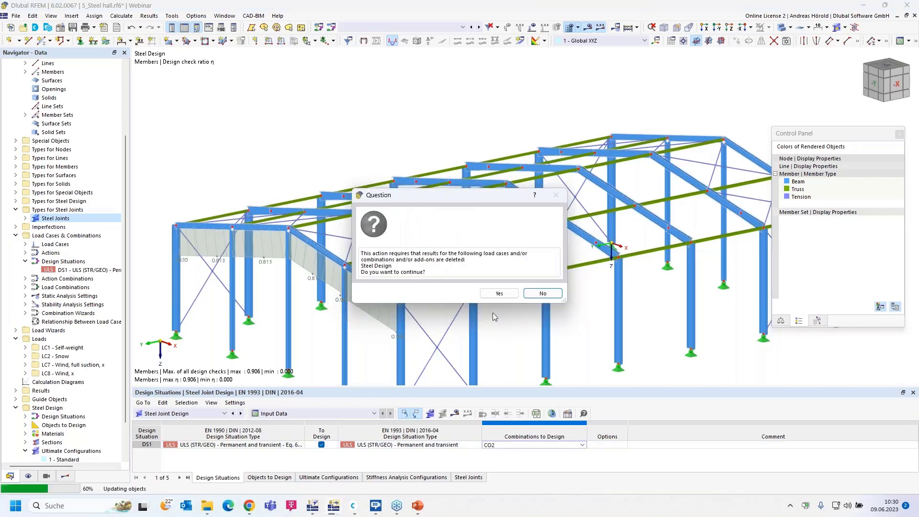
left_click(500, 294)
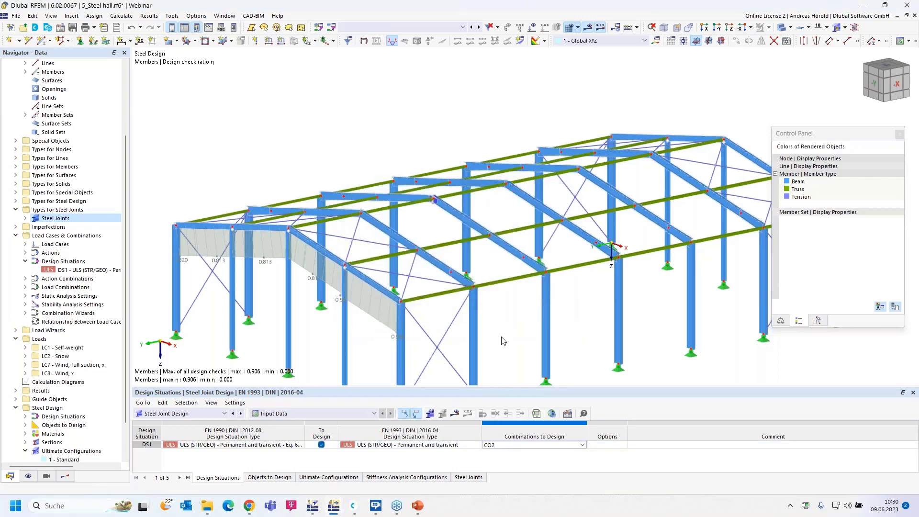
left_click(455, 414)
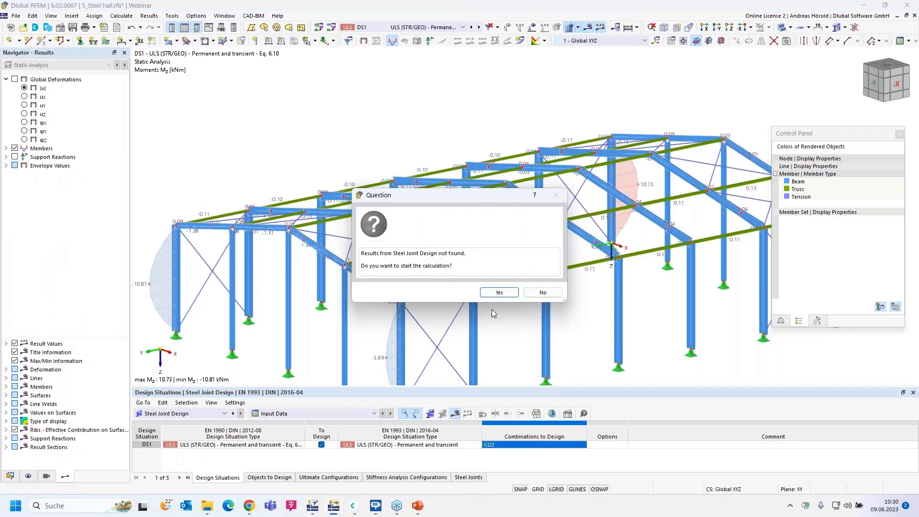
left_click(491, 291)
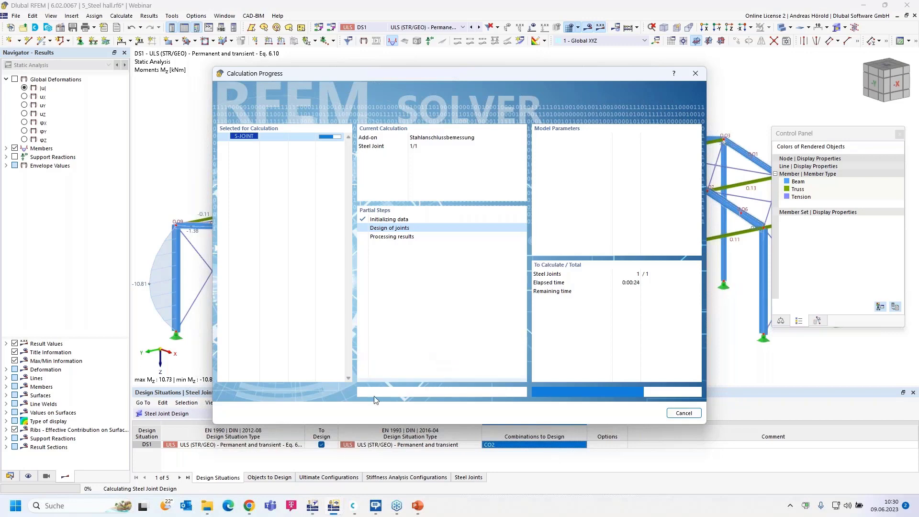
- Switch to the generated joint submodel 5_Steel hall_finished-SteelJoints-000001 and turn off its stress results display
mouse_move(334, 505)
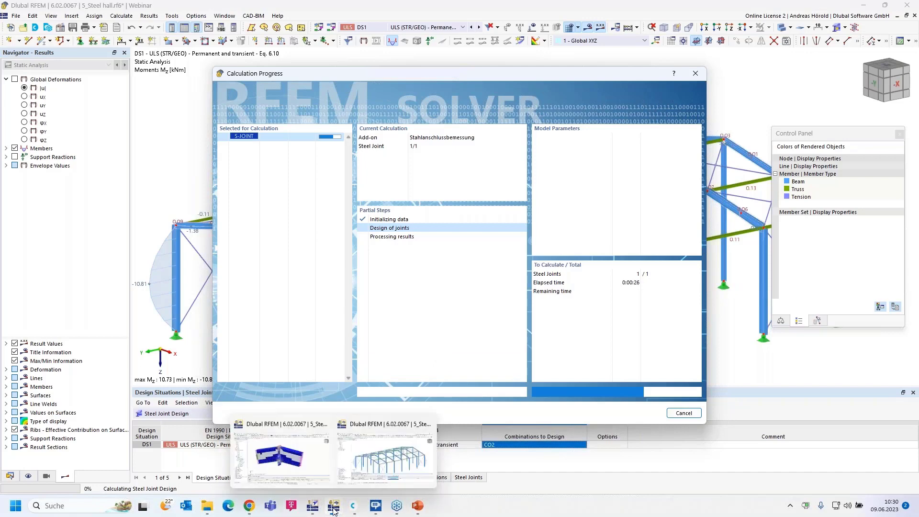
left_click(292, 461)
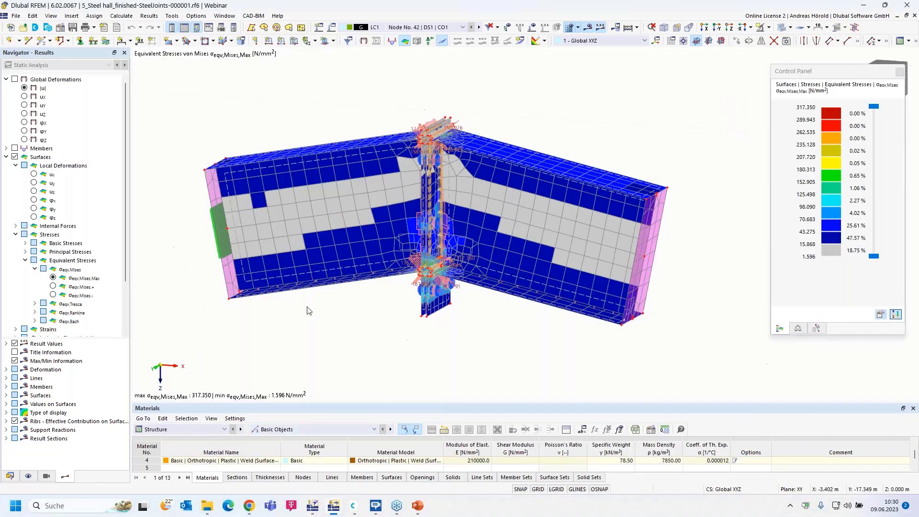
middle_click_drag(354, 321, 576, 248, "ctrl")
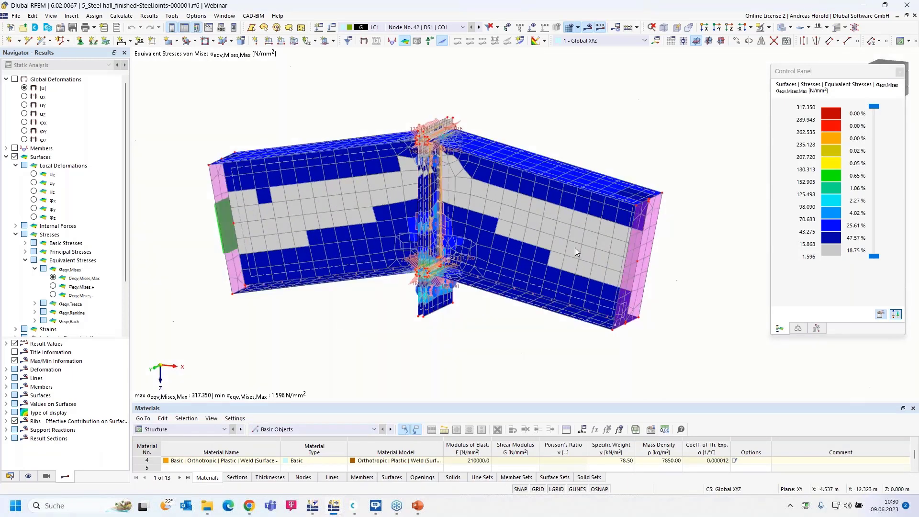
left_click(588, 28)
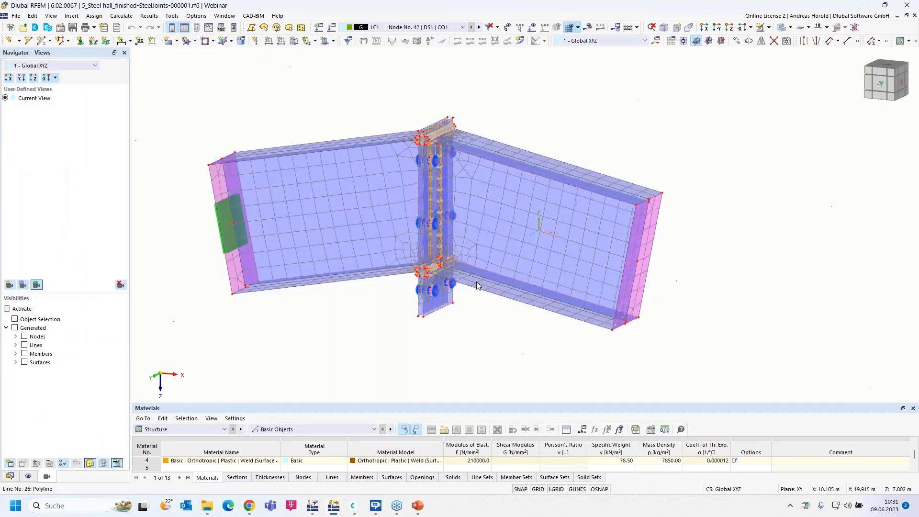
- Examine how the bolts, end plates, weld surfaces and rigid links are modelled in the joint submodel
scroll(446, 176, "up", 5)
scroll(375, 199, "down", 2)
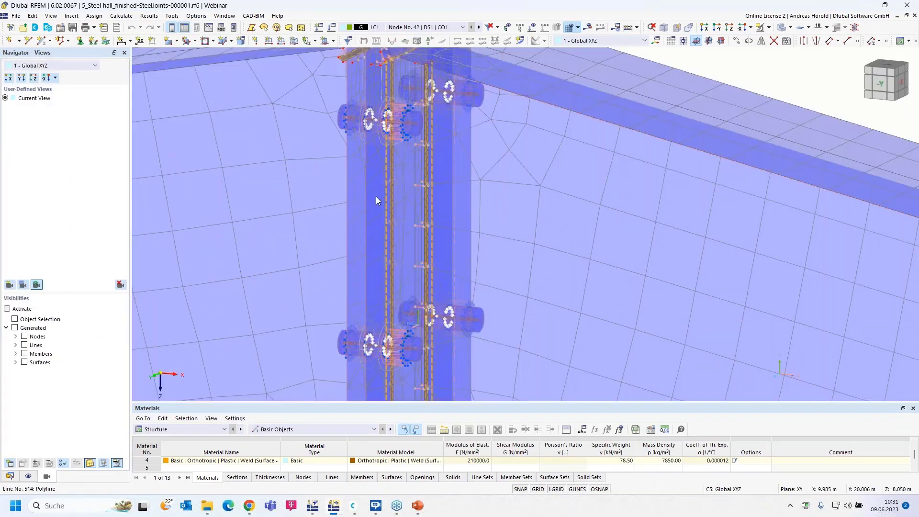
scroll(391, 178, "down", 3)
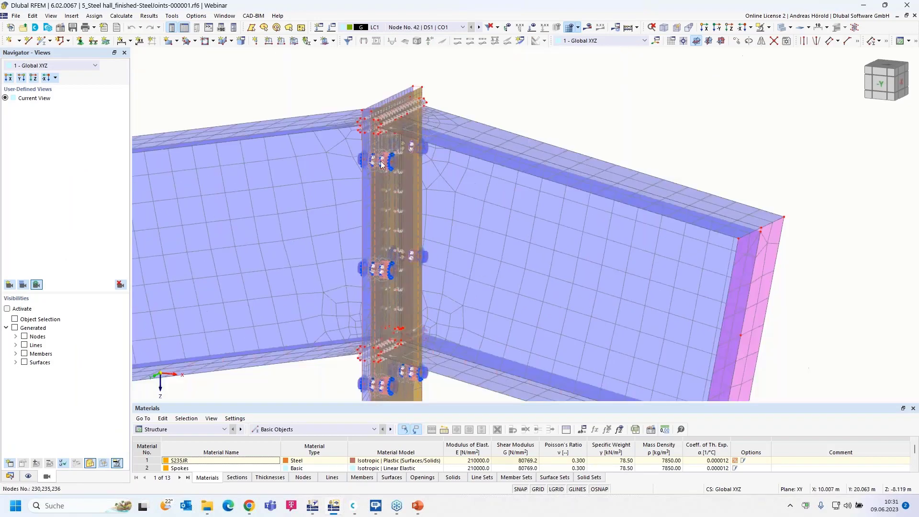
scroll(381, 160, "up", 5)
scroll(381, 159, "down", 5)
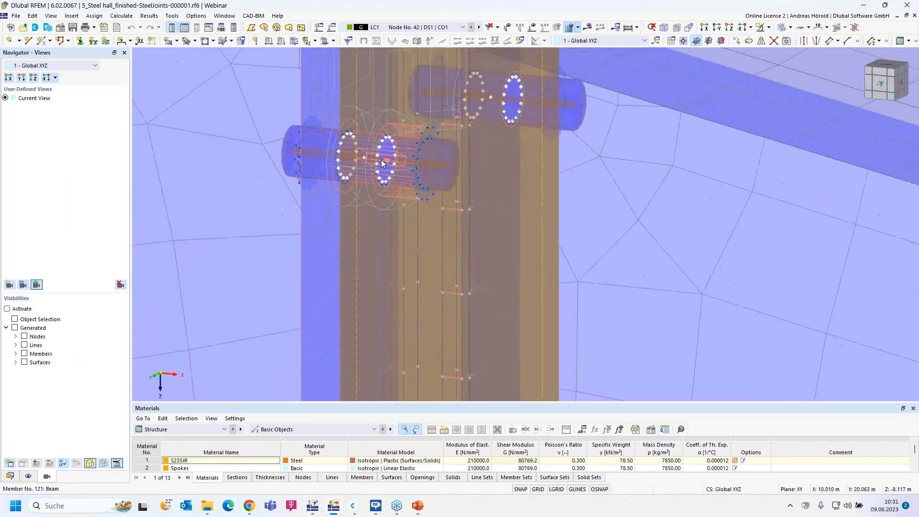
scroll(393, 145, "down", 5)
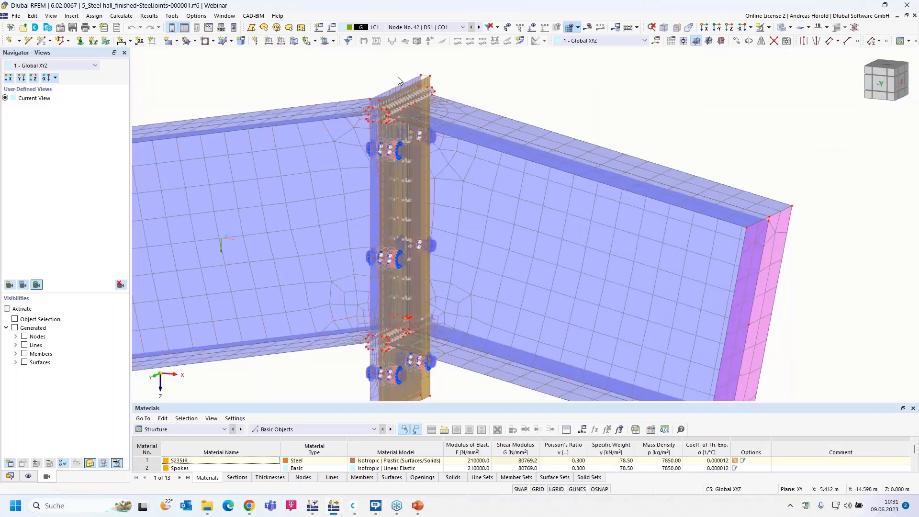
scroll(378, 94, "up", 5)
scroll(392, 104, "up", 2)
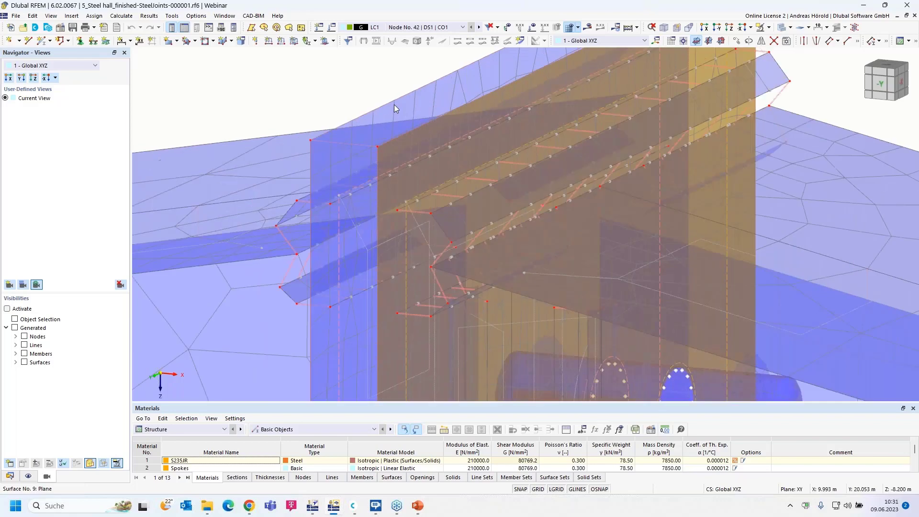
left_click(468, 211)
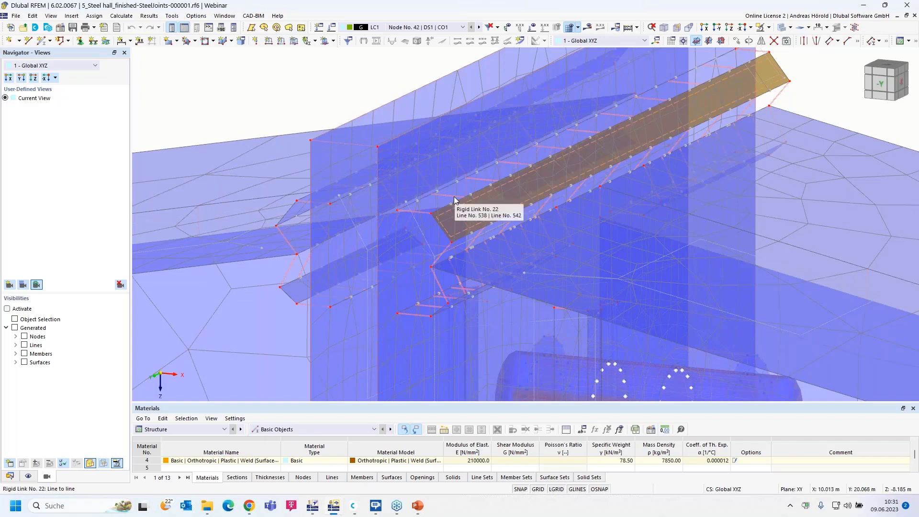
scroll(454, 197, "down", 5)
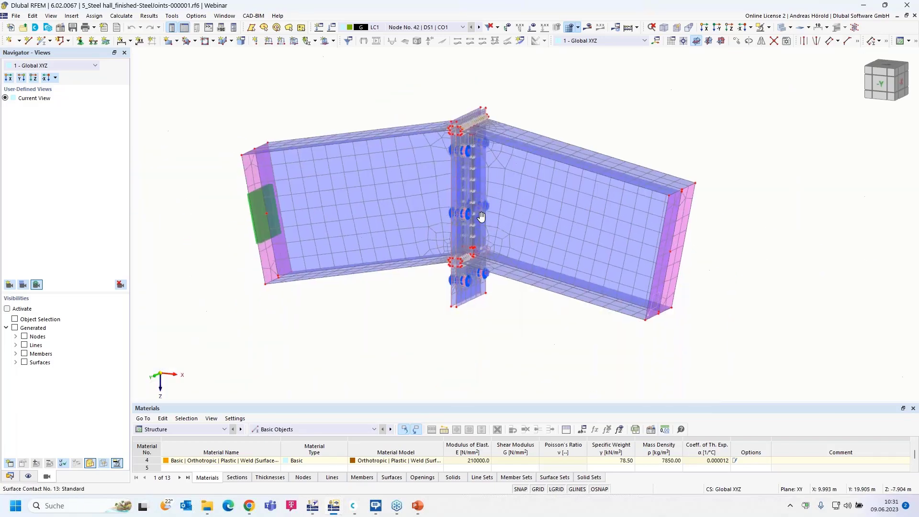
middle_click_drag(481, 217, 464, 252)
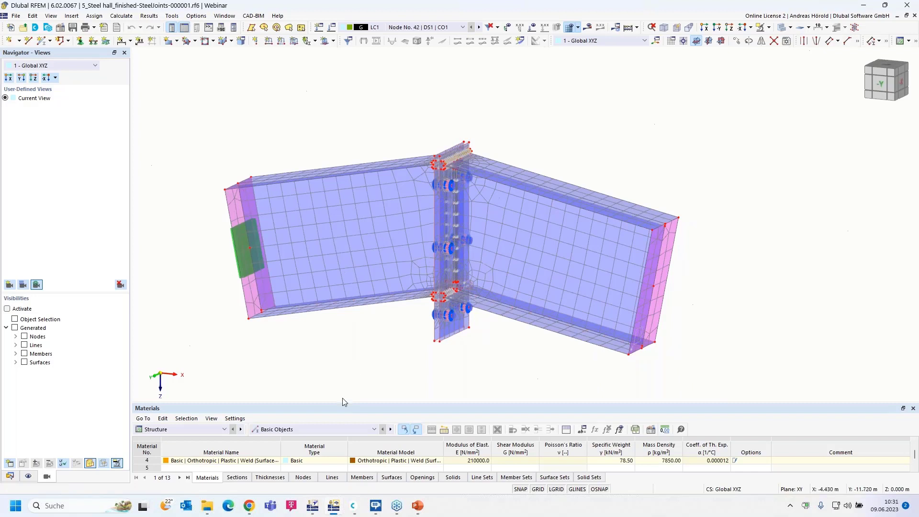
- Return to the steel hall model and enlarge the table of steel joint design ratios by design situation
mouse_move(334, 507)
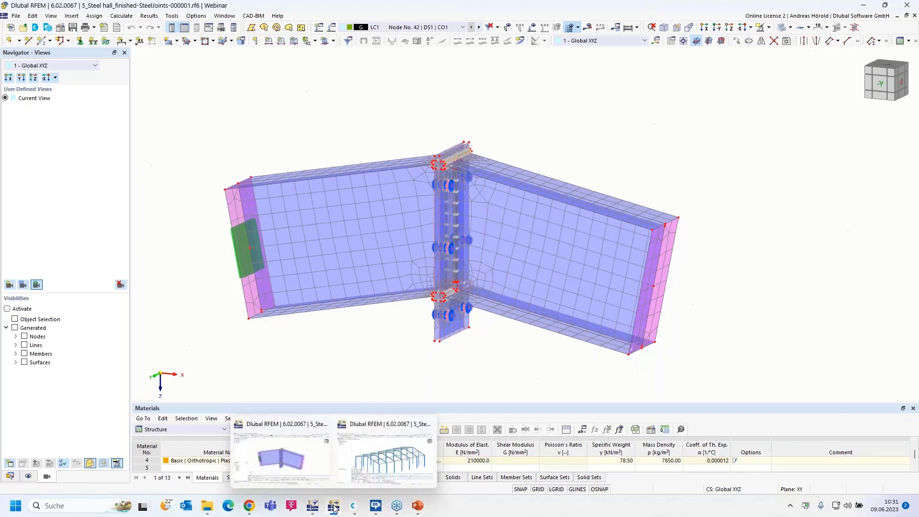
left_click(377, 461)
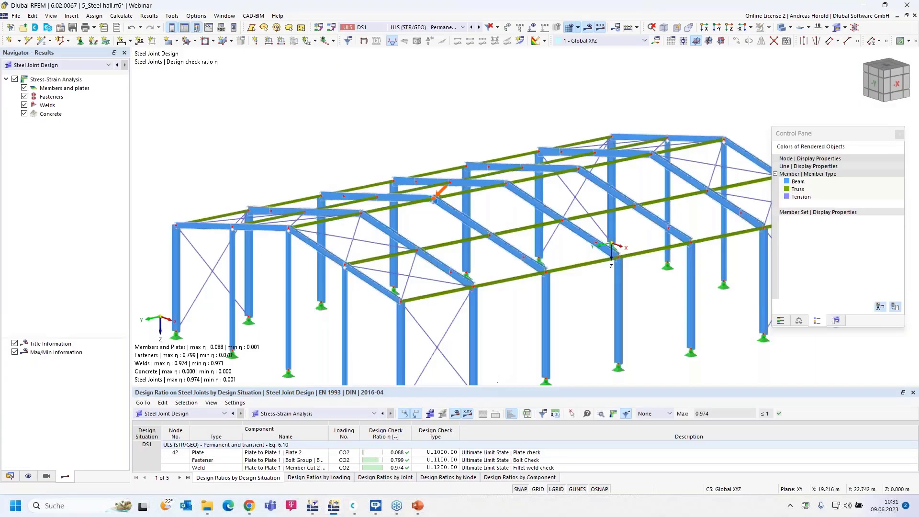
left_click_drag(499, 386, 499, 356)
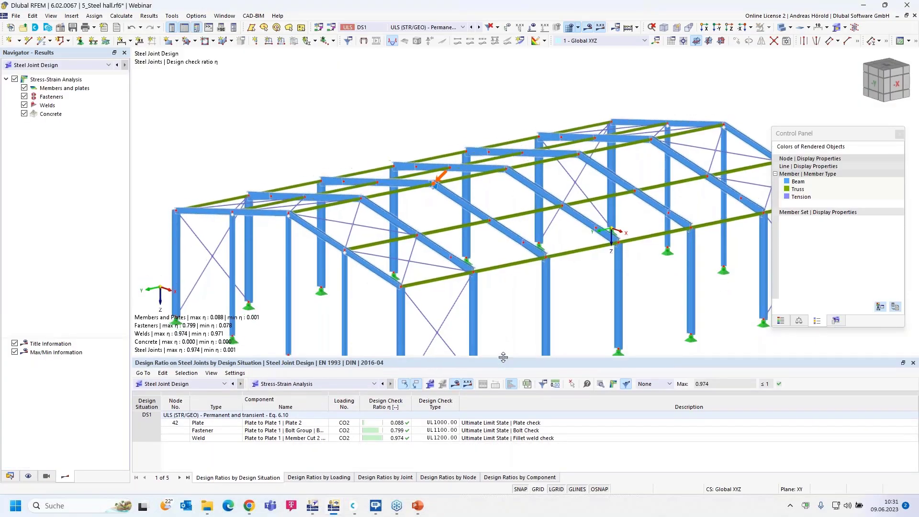
left_click(428, 437)
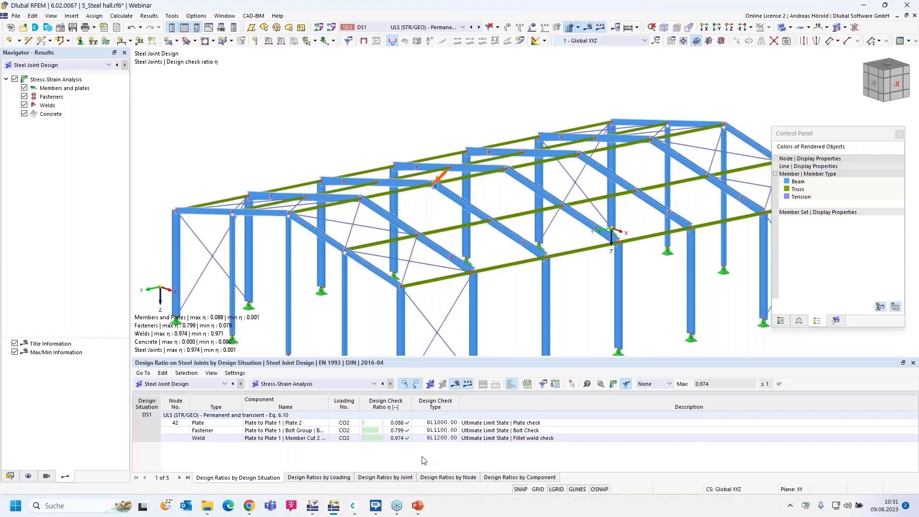
- Open the design check details of node 42's fillet weld check and expand the equivalent stress check
left_click(397, 439)
double_click(397, 439)
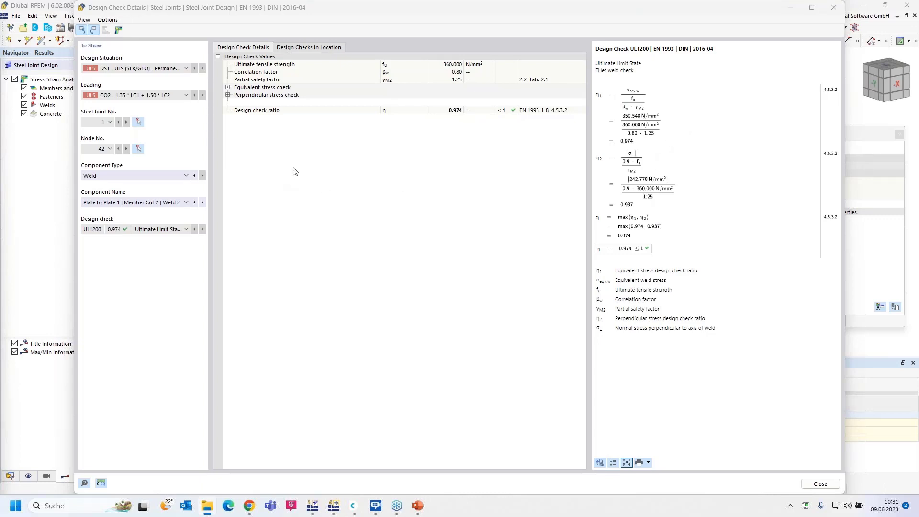
left_click(228, 88)
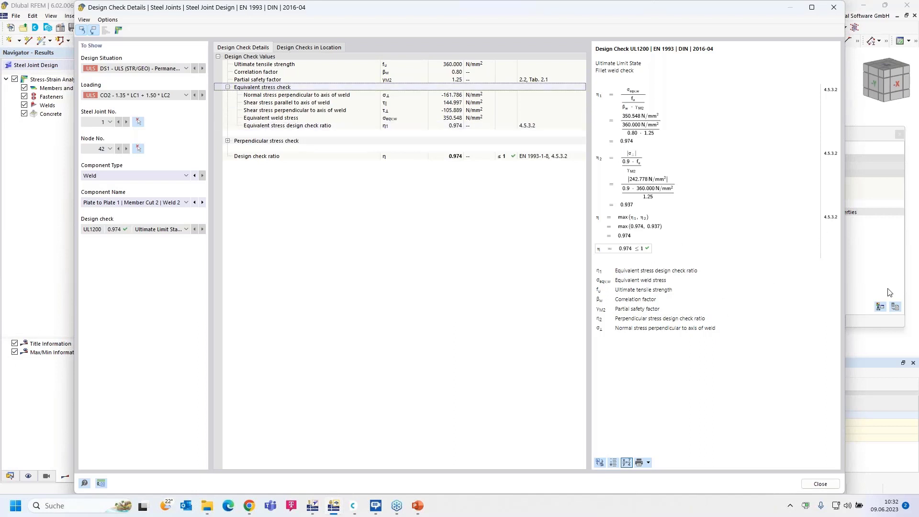
left_click_drag(845, 296, 885, 296)
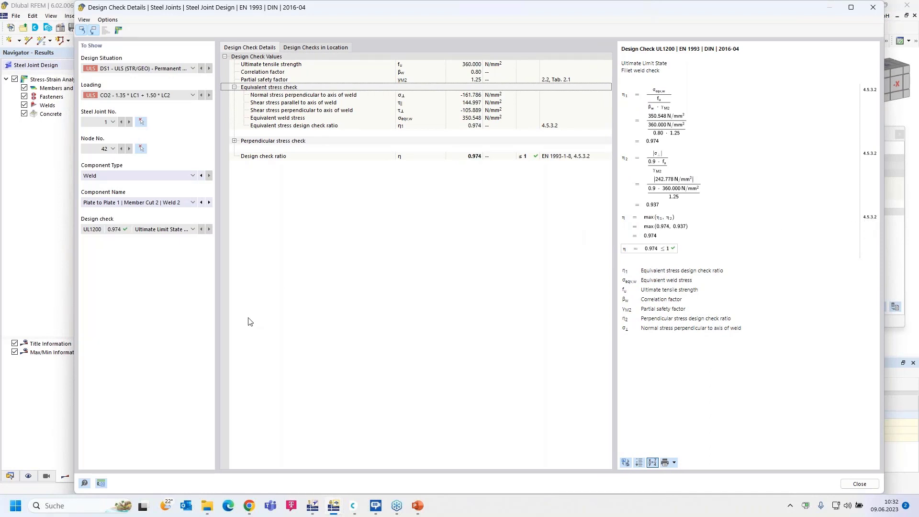
- Show the graphical results in the steel joint and hide Members and Plates to inspect the bolts and welds
left_click(118, 30)
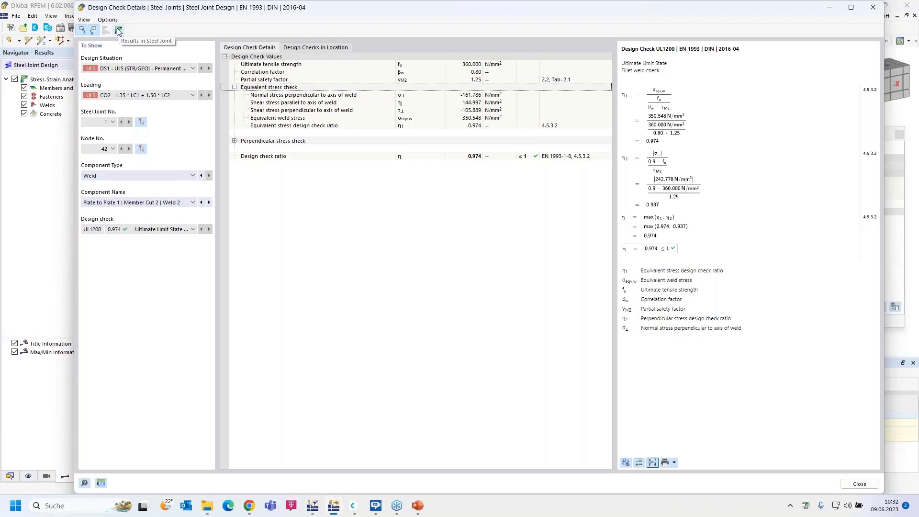
left_click(118, 30)
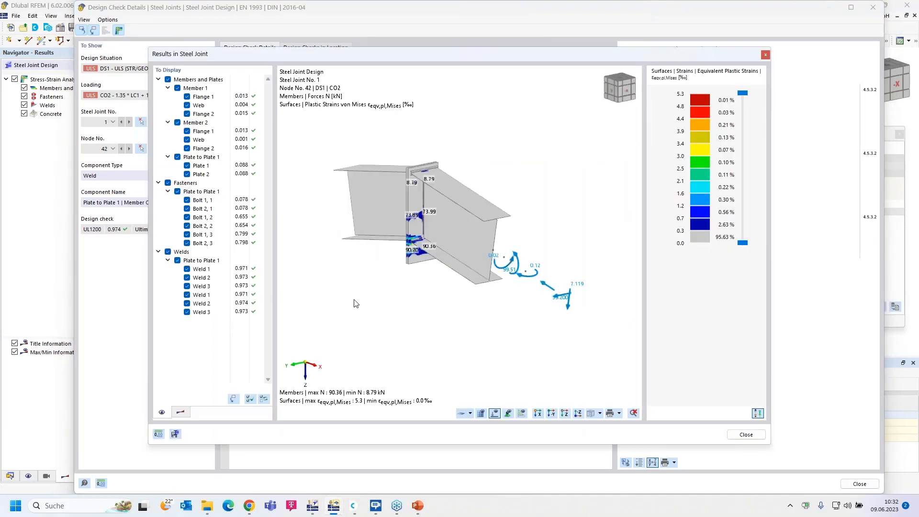
middle_click_drag(421, 298, 403, 285, "ctrl")
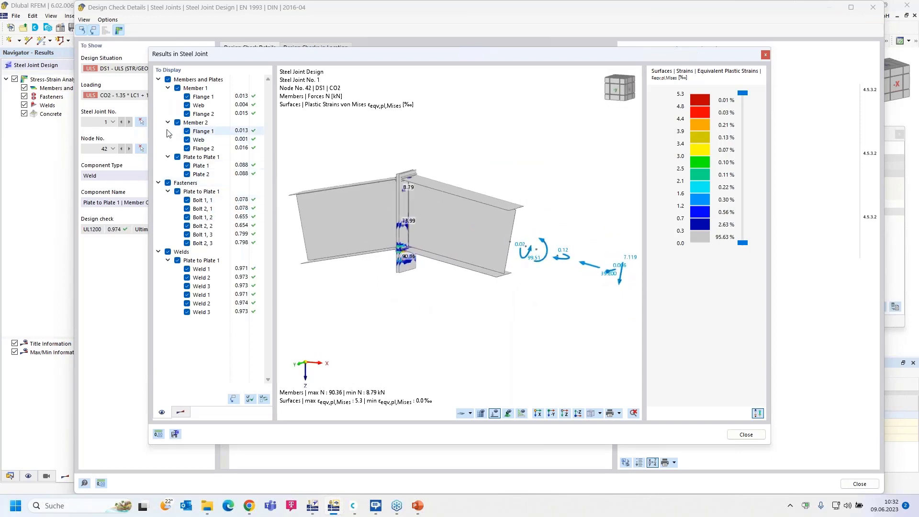
left_click(168, 80)
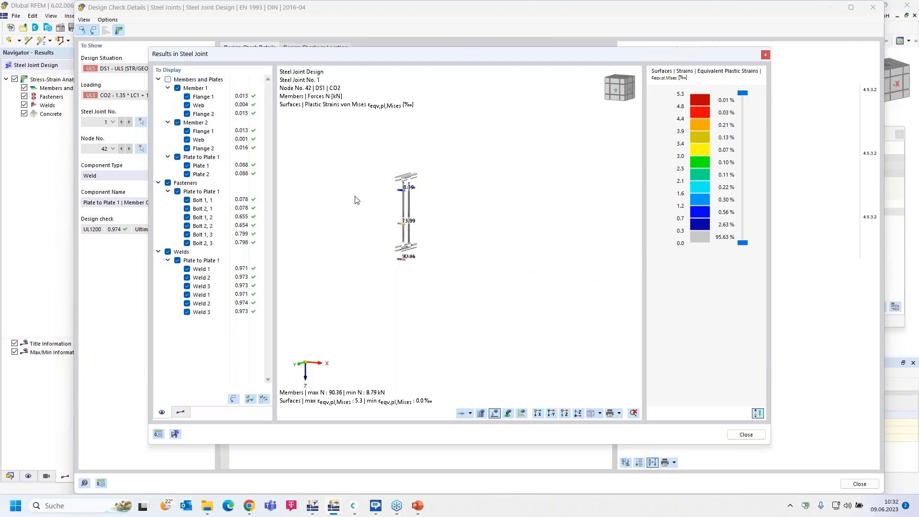
scroll(362, 200, "up", 3)
scroll(391, 204, "down", 2)
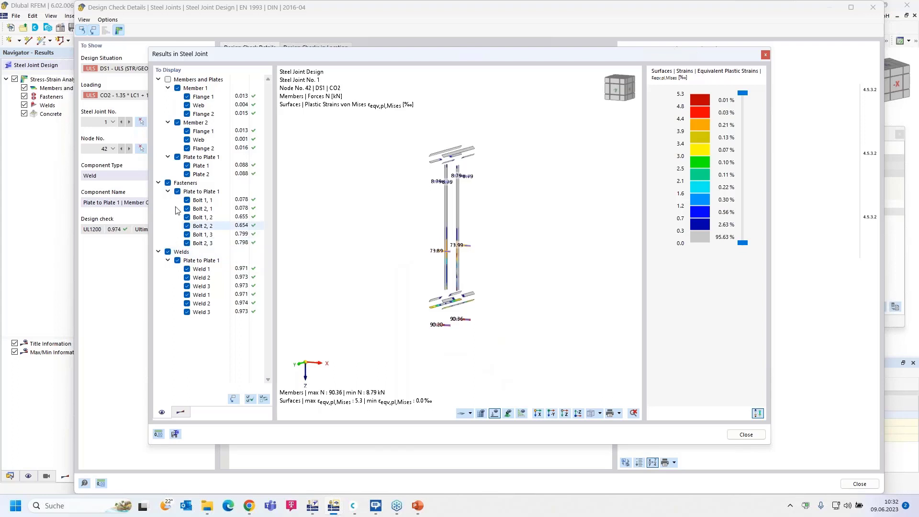
- Toggle the fasteners off and on, redisplay Members and Plates, and close the joint results and design check details
left_click(168, 183)
left_click(168, 183)
left_click(168, 80)
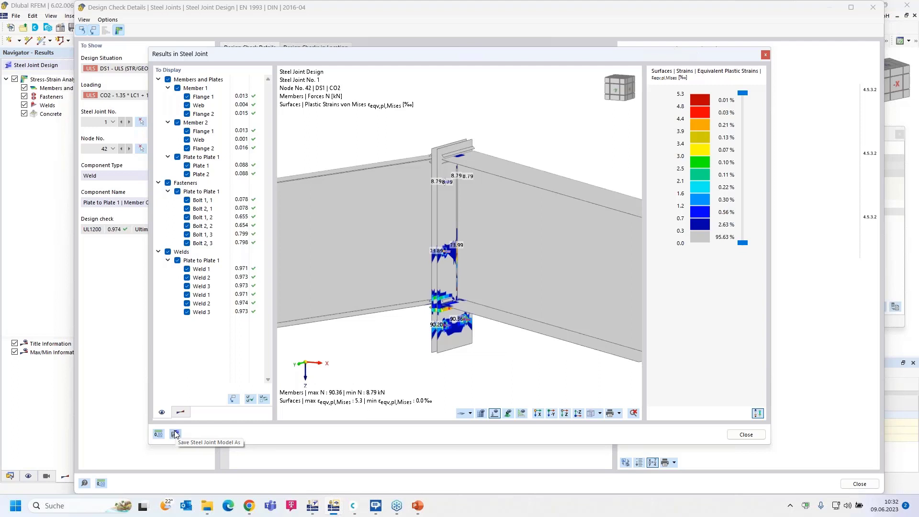
left_click(765, 54)
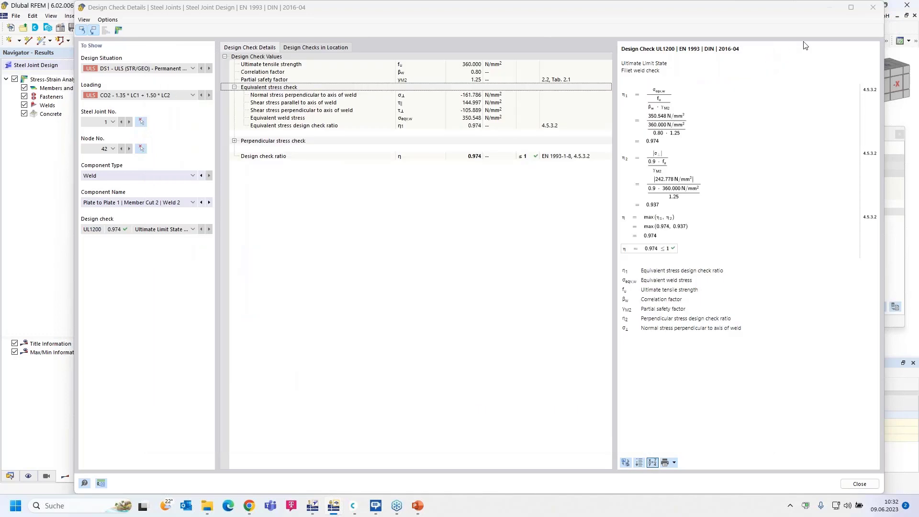
left_click(872, 11)
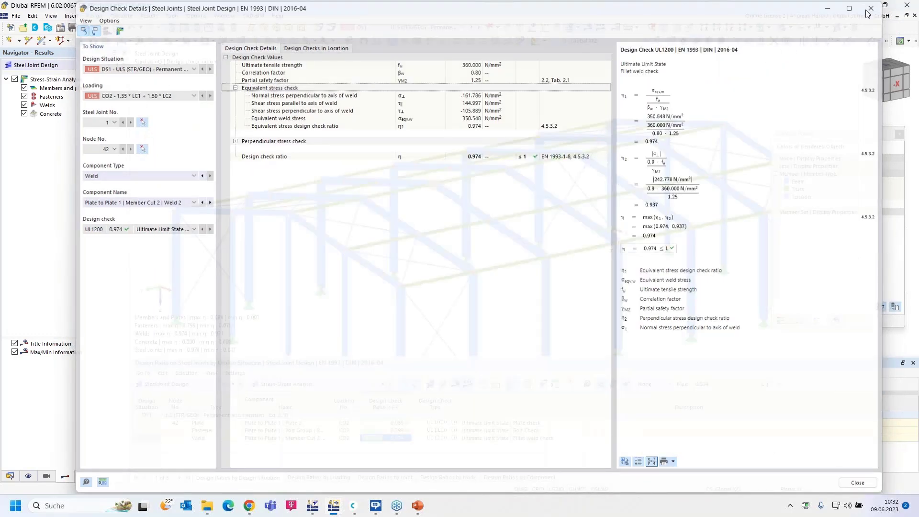